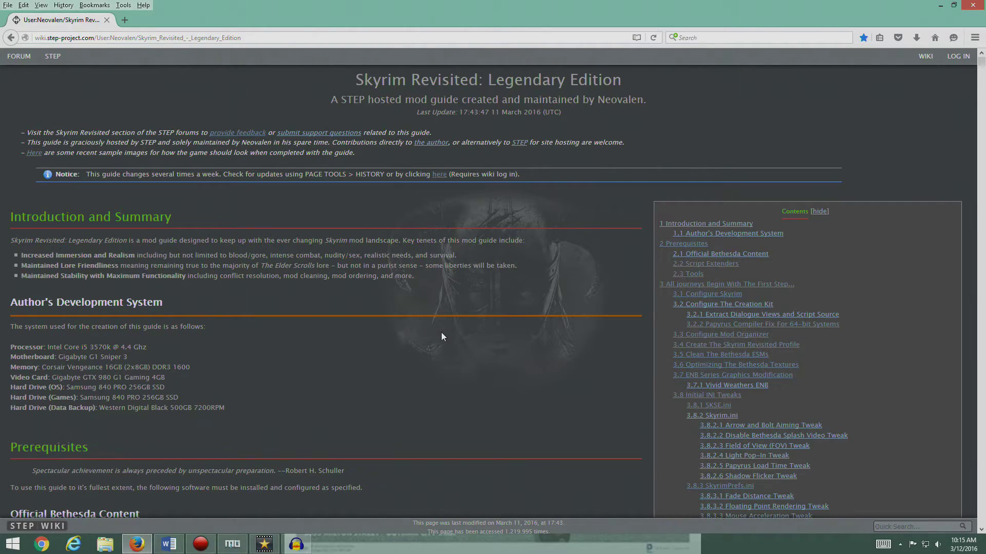
# Step: Scroll up and down the Skyrim Revisited: Legendary Edition guide page
pyautogui.scroll(-10, 801, 369)
pyautogui.scroll(15, 534, 347)
pyautogui.scroll(-5, 574, 264)
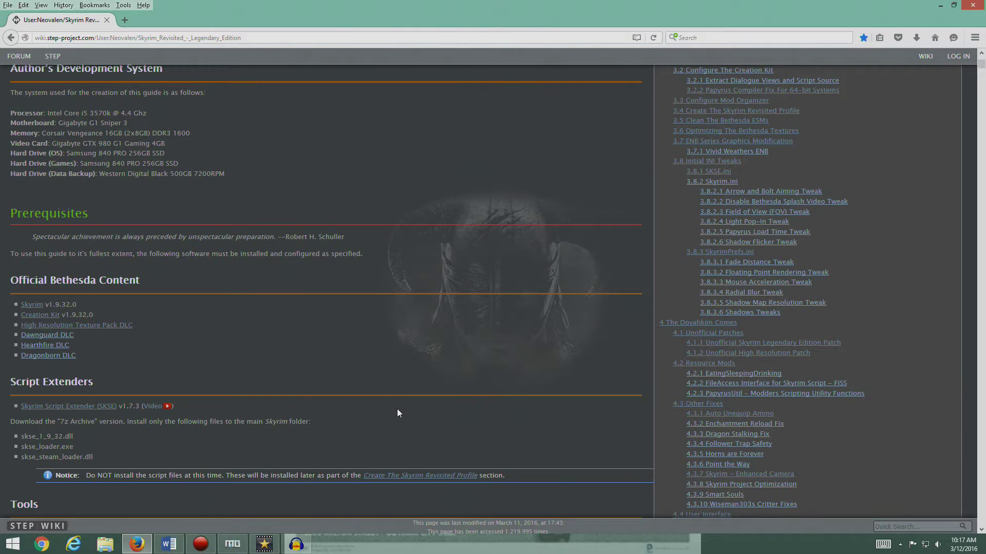
pyautogui.scroll(5, 603, 272)
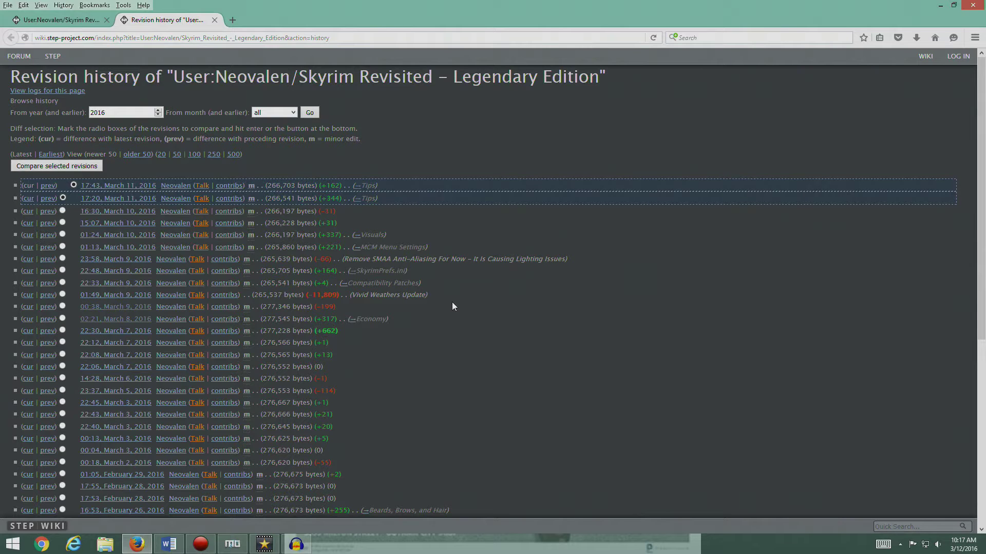
# Step: Scan the revision list, highlighting the Vivid Weathers Update summary and a byte-size change
pyautogui.scroll(-4, 528, 316)
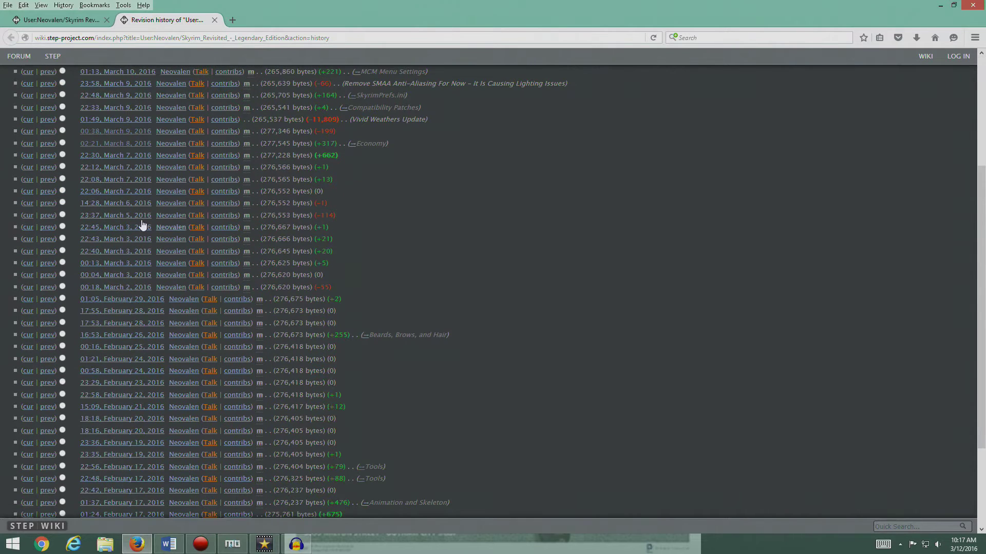
pyautogui.scroll(2, 420, 335)
pyautogui.scroll(2, 422, 336)
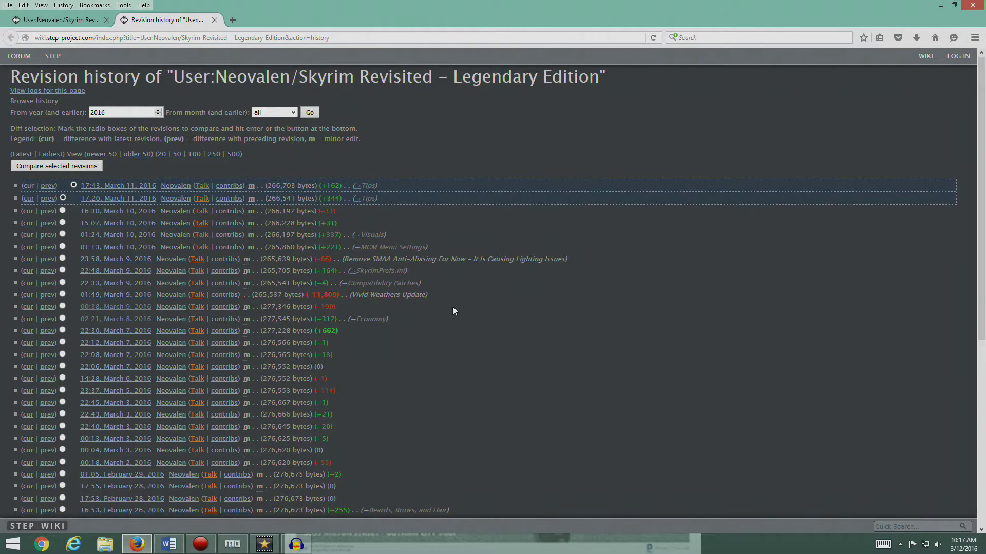
pyautogui.moveTo(356, 295); pyautogui.dragTo(423, 298)
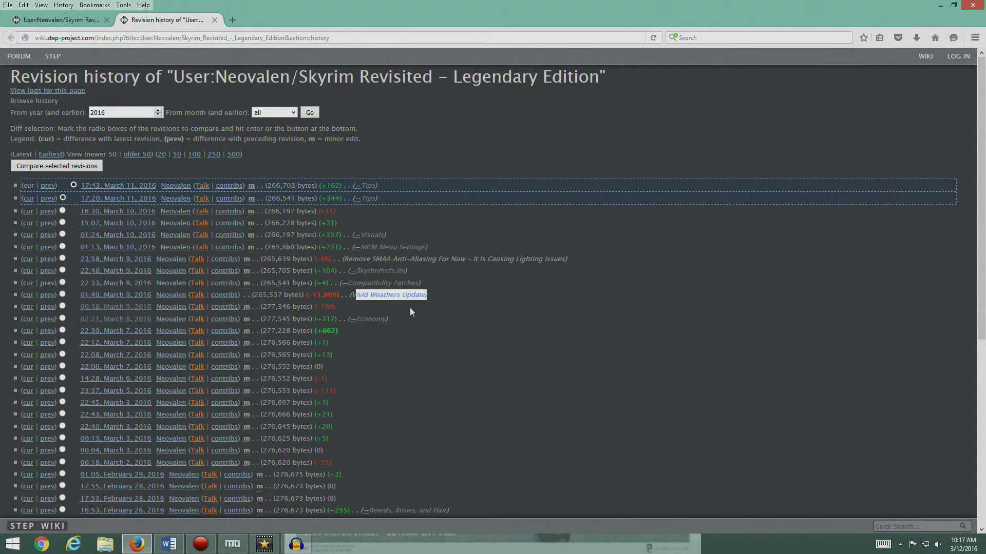
pyautogui.click(361, 352)
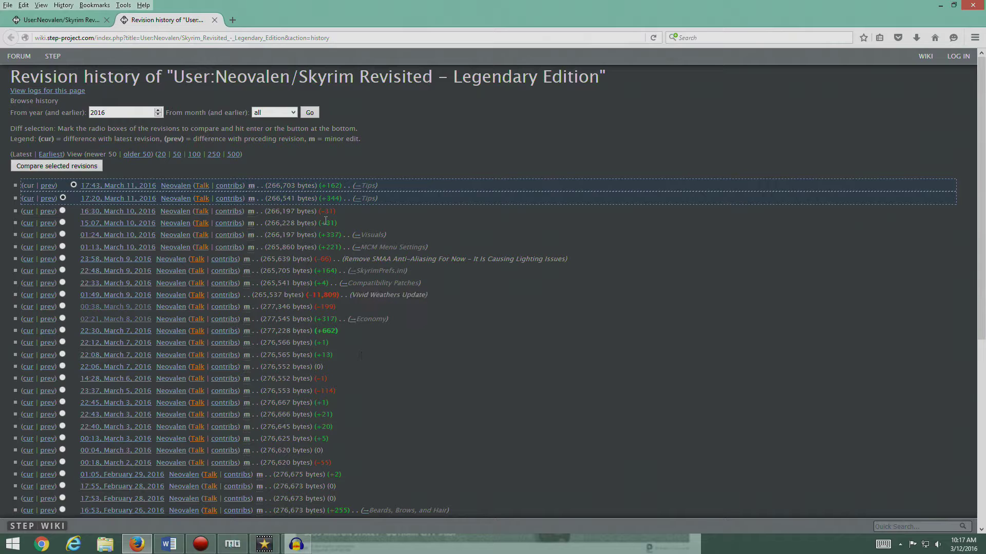
pyautogui.scroll(-4, 381, 378)
pyautogui.moveTo(309, 177); pyautogui.dragTo(333, 178)
pyautogui.click(351, 195)
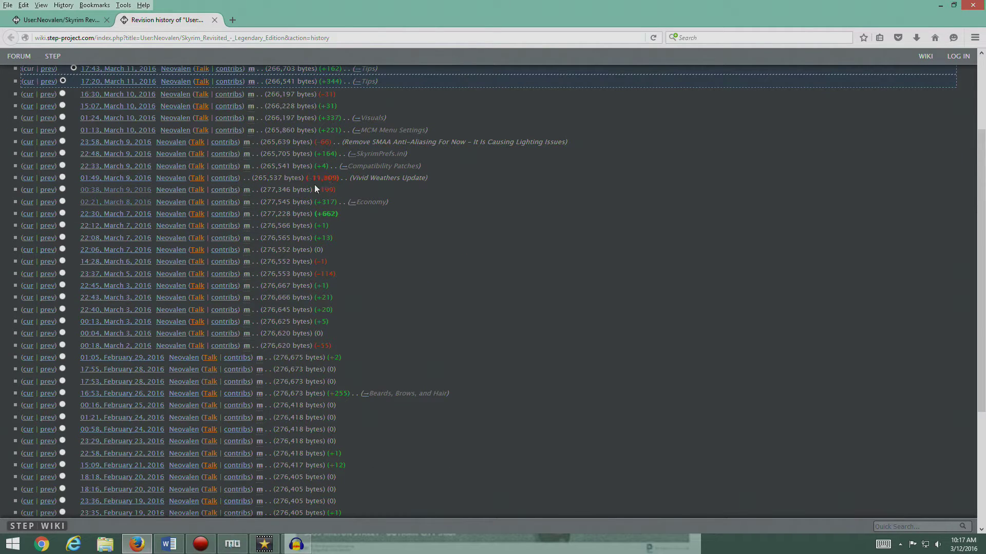
# Step: Open the 02:21, March 8, 2016 revision of the guide
pyautogui.scroll(4, 393, 282)
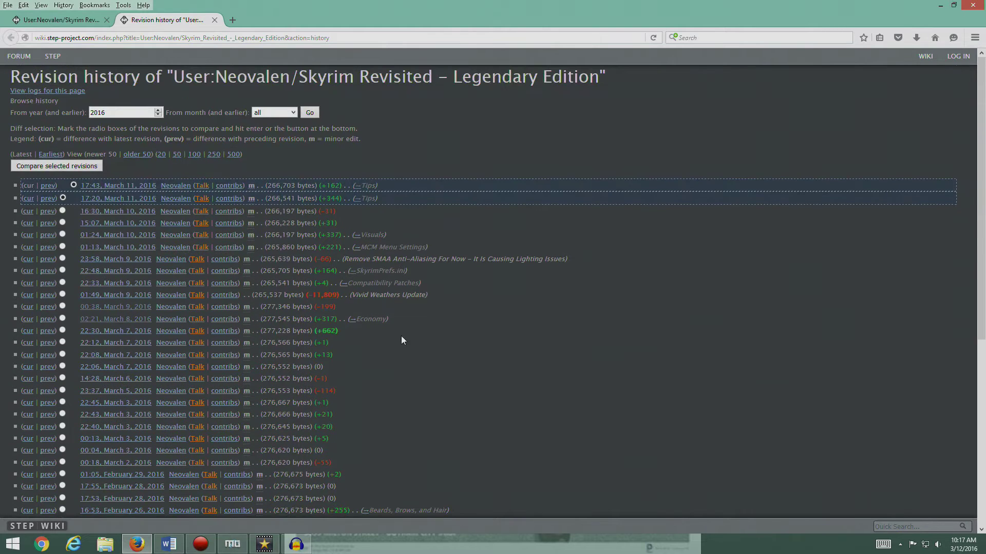
pyautogui.scroll(-10, 451, 339)
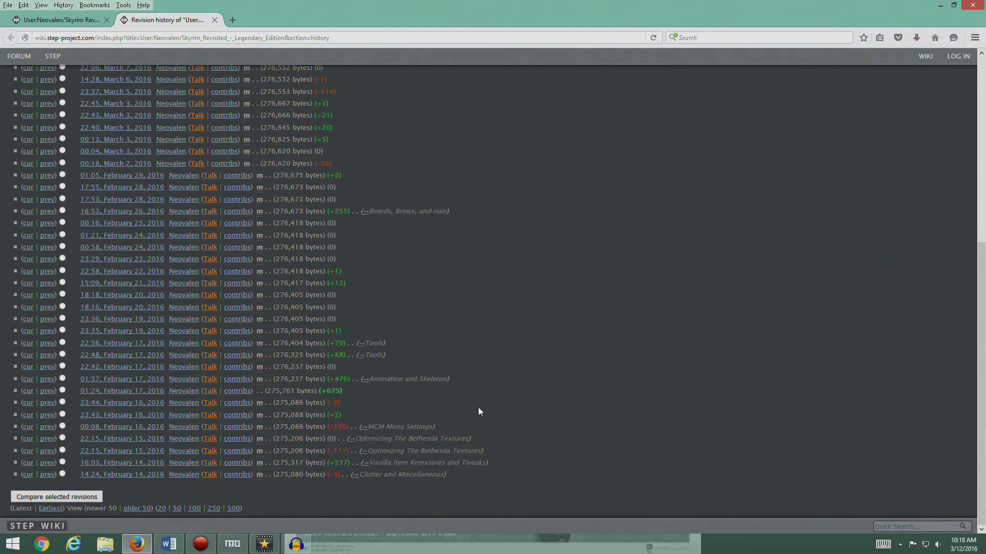
pyautogui.scroll(5, 402, 387)
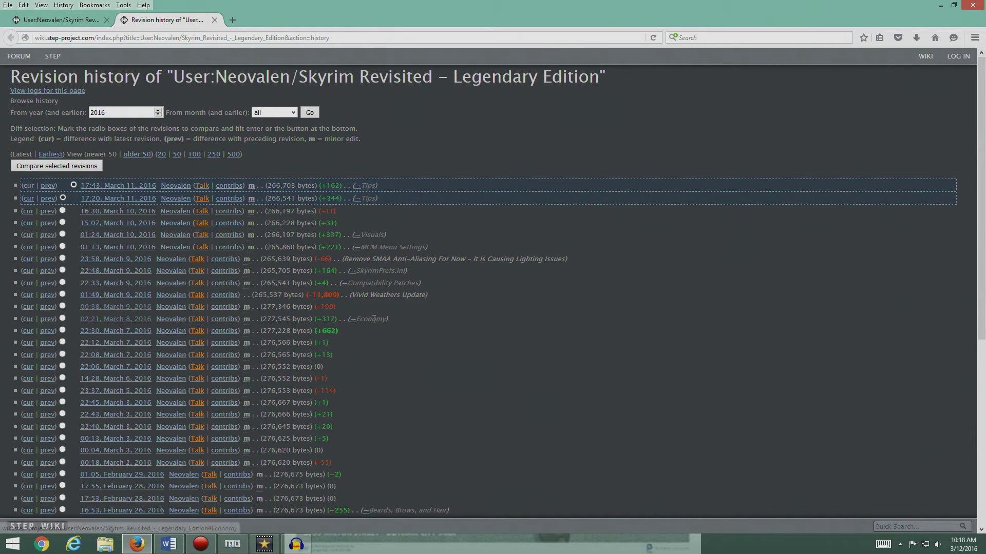
pyautogui.hotkey('alt', 'Left')
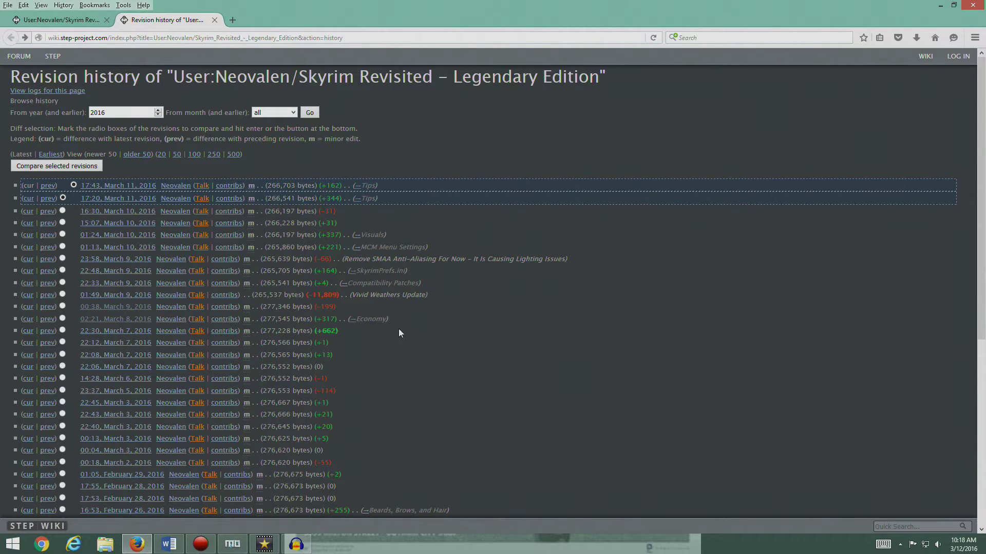
pyautogui.click(116, 320)
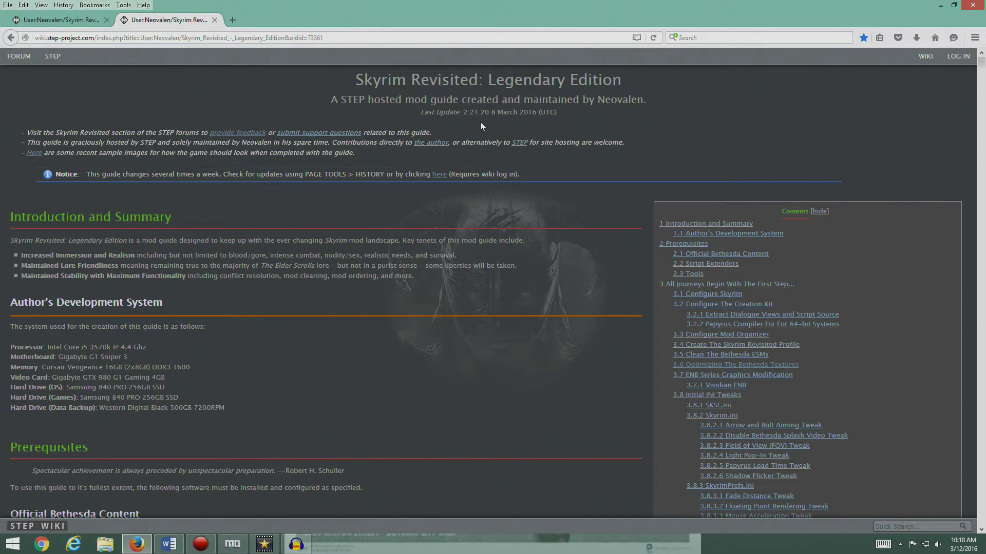
pyautogui.scroll(-10, 393, 280)
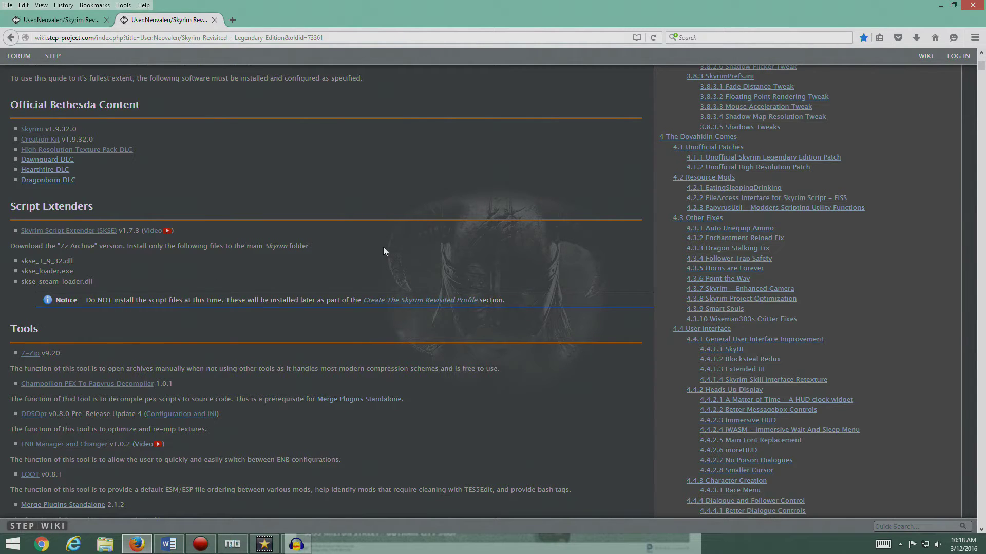
pyautogui.scroll(-5, 383, 248)
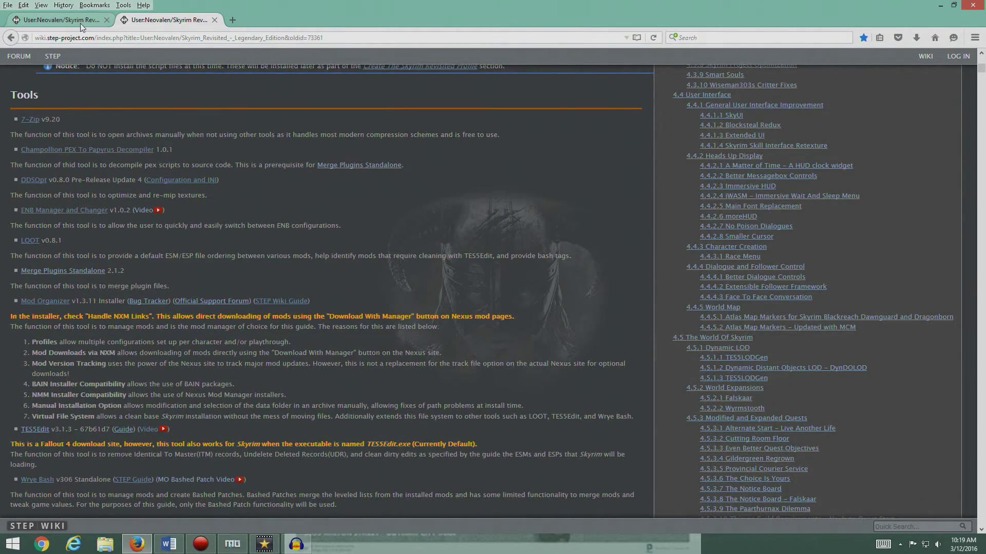
pyautogui.hotkey('alt', 'Left')
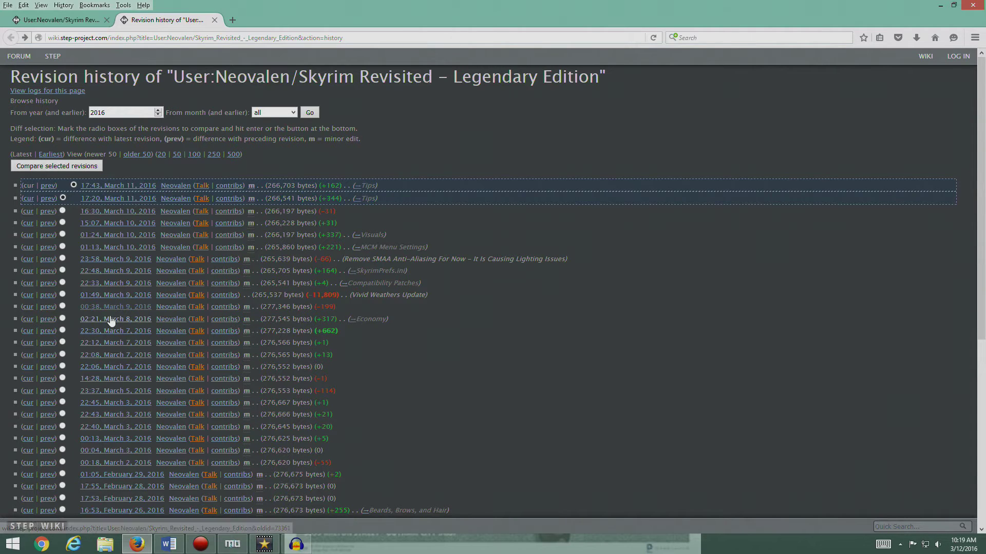
# Step: Highlight the Optimizing The Bethesda Textures, MCM Menu Settings, Animation and Skeleton, and Beards, Brows, and Hair summaries
pyautogui.scroll(-5, 483, 340)
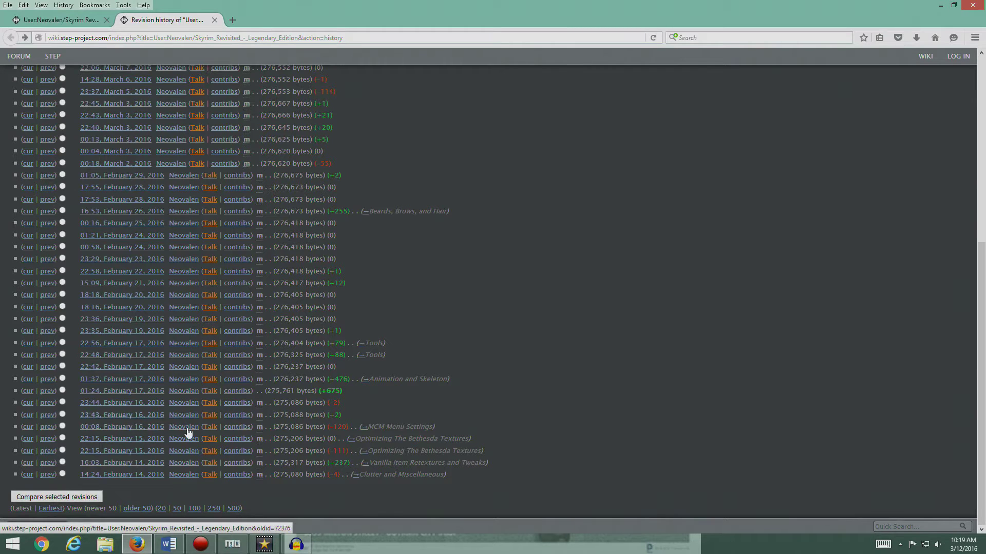
pyautogui.scroll(8, 442, 317)
pyautogui.scroll(-8, 450, 372)
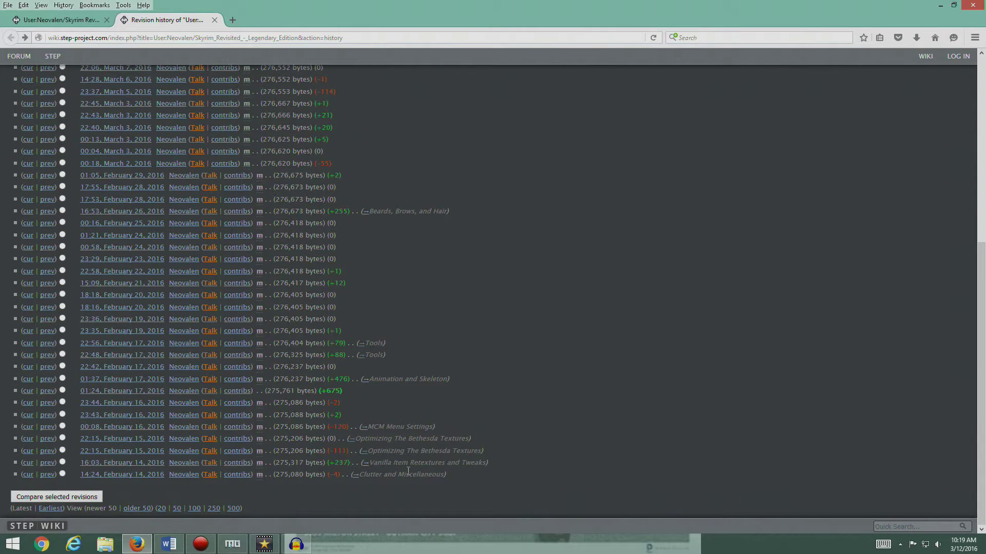
pyautogui.moveTo(367, 451); pyautogui.dragTo(481, 452)
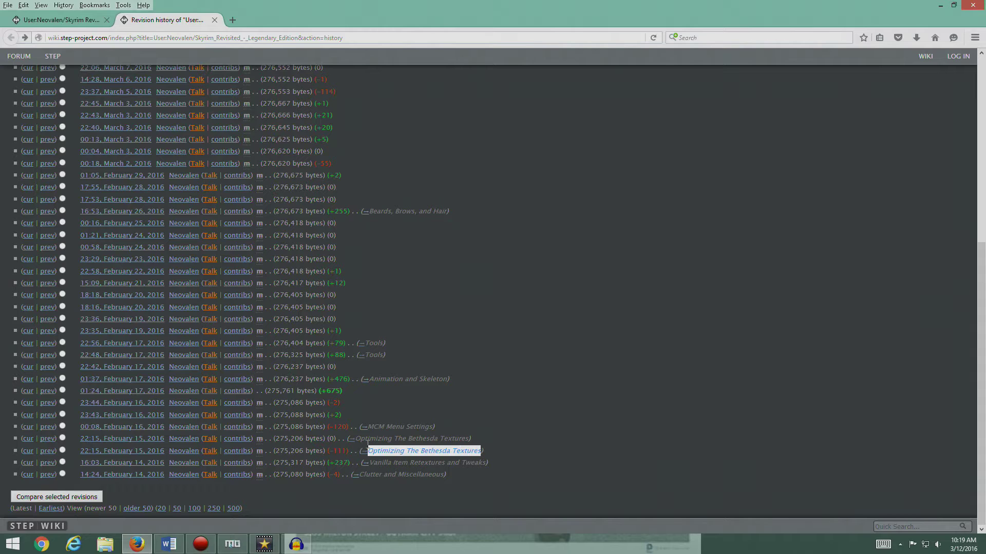
pyautogui.moveTo(355, 439); pyautogui.dragTo(468, 440)
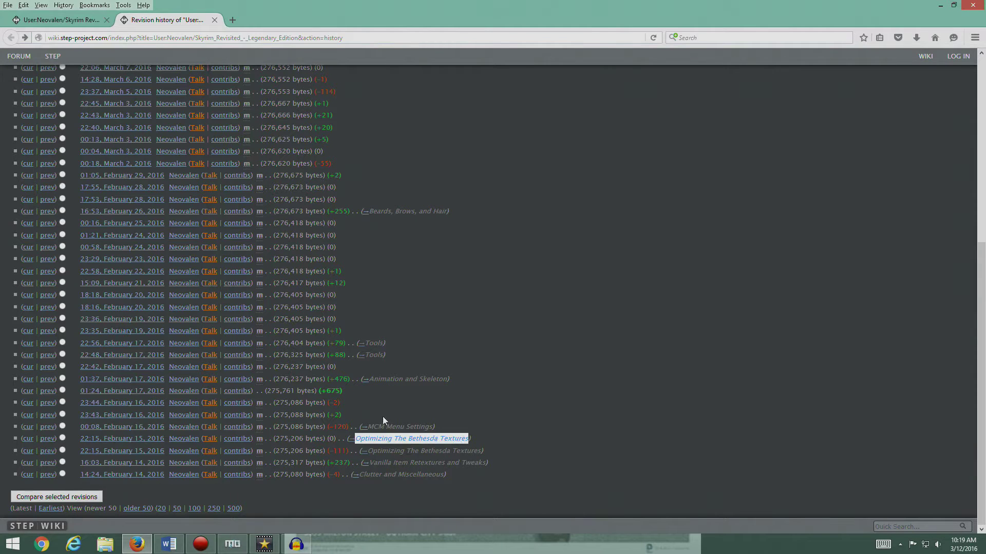
pyautogui.moveTo(367, 427); pyautogui.dragTo(434, 428)
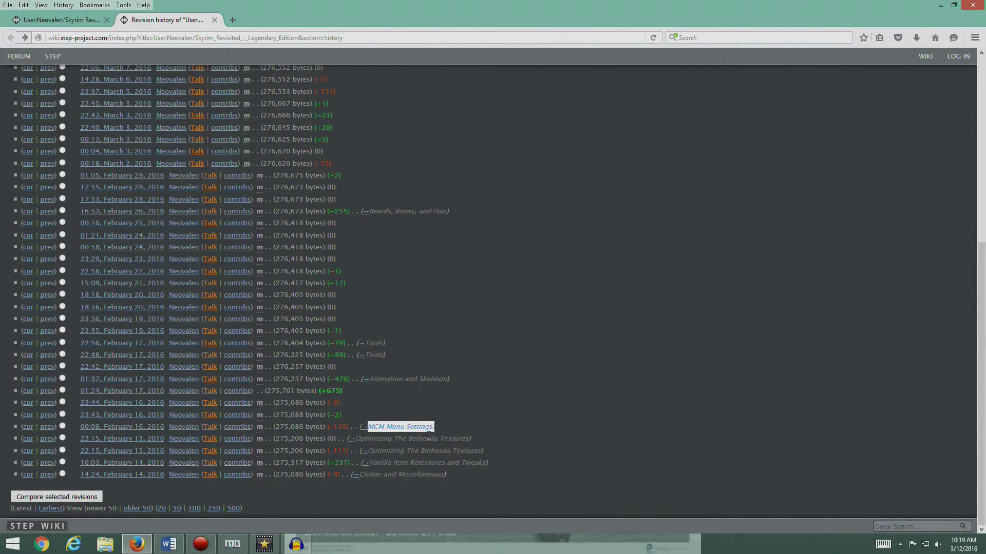
pyautogui.moveTo(373, 379); pyautogui.dragTo(443, 379)
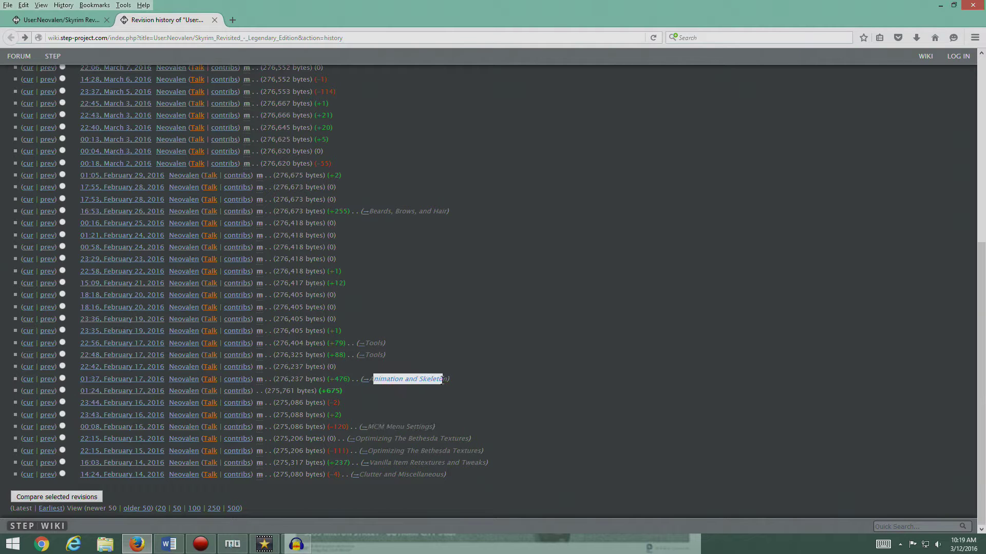
pyautogui.moveTo(370, 211); pyautogui.dragTo(448, 211)
# Step: Scroll the history again and re-highlight the Optimizing The Bethesda Textures summary
pyautogui.scroll(6, 424, 269)
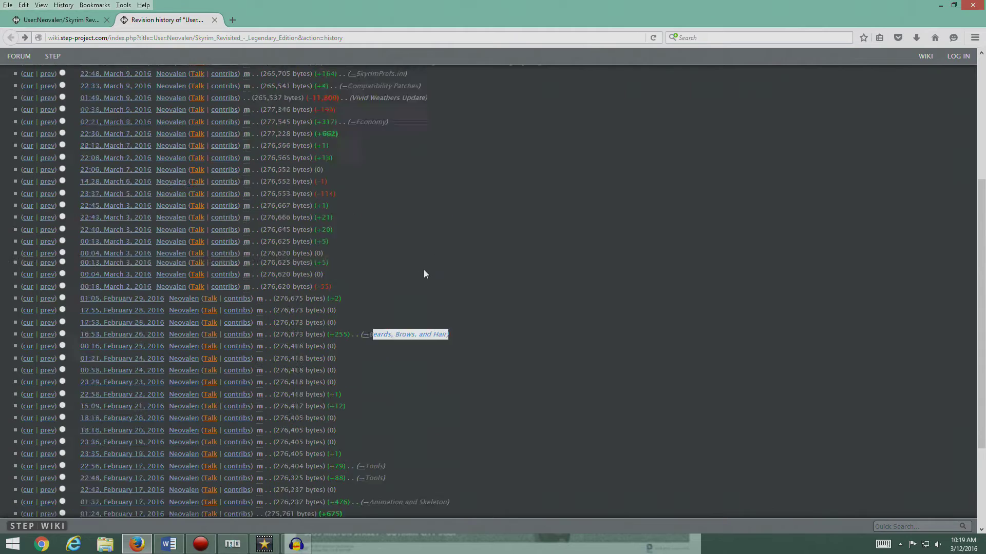
pyautogui.scroll(-3, 409, 305)
pyautogui.scroll(3, 409, 306)
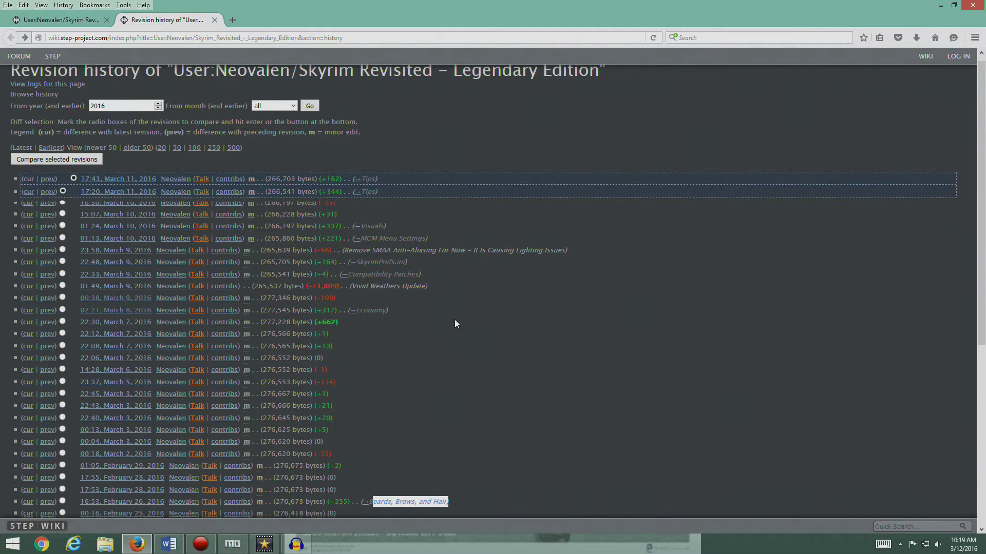
pyautogui.scroll(-5, 455, 323)
pyautogui.scroll(5, 454, 324)
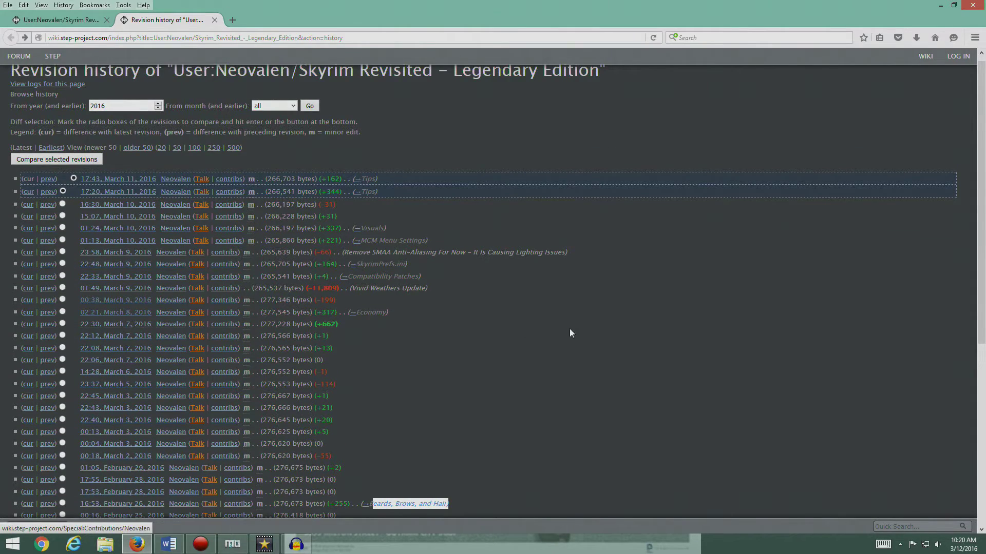
pyautogui.scroll(-5, 515, 334)
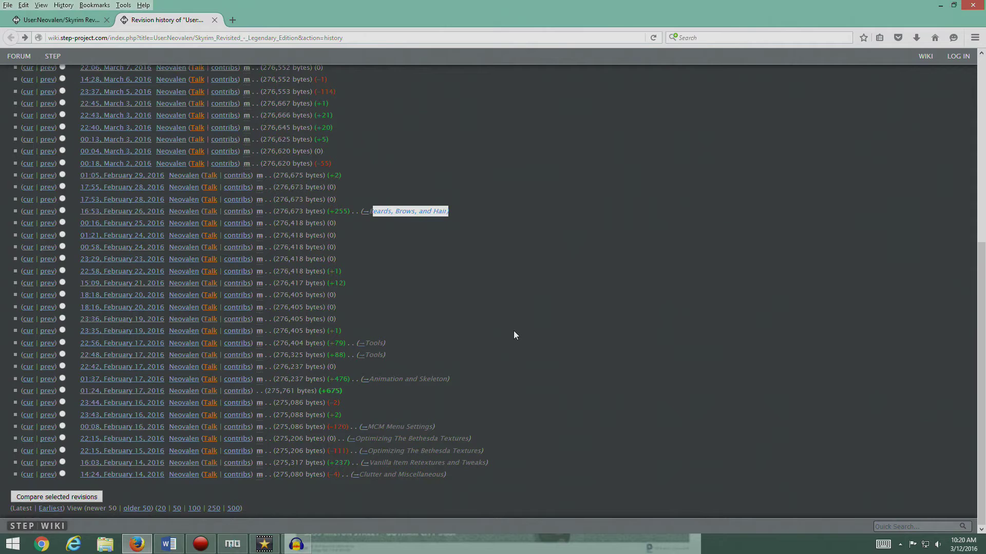
pyautogui.scroll(5, 513, 330)
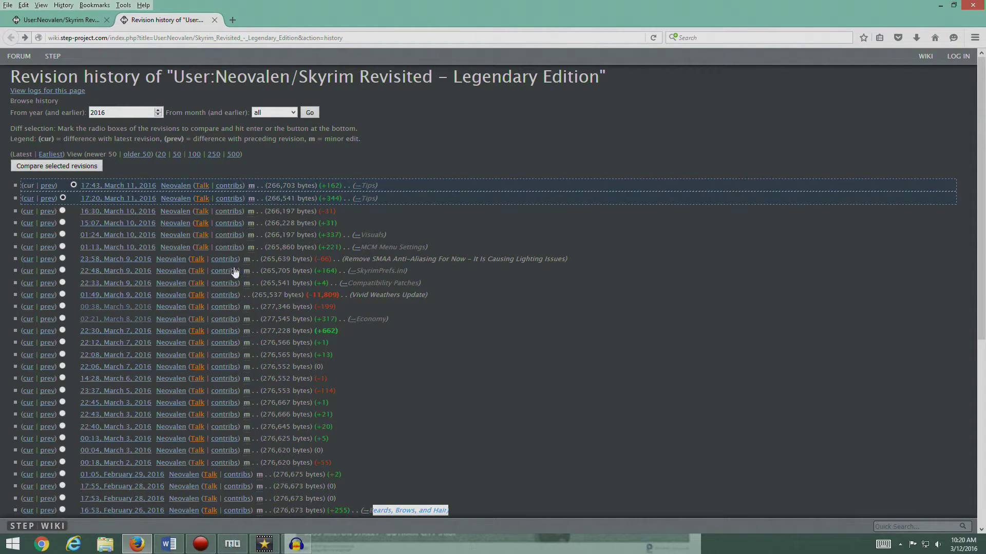
pyautogui.scroll(-5, 406, 424)
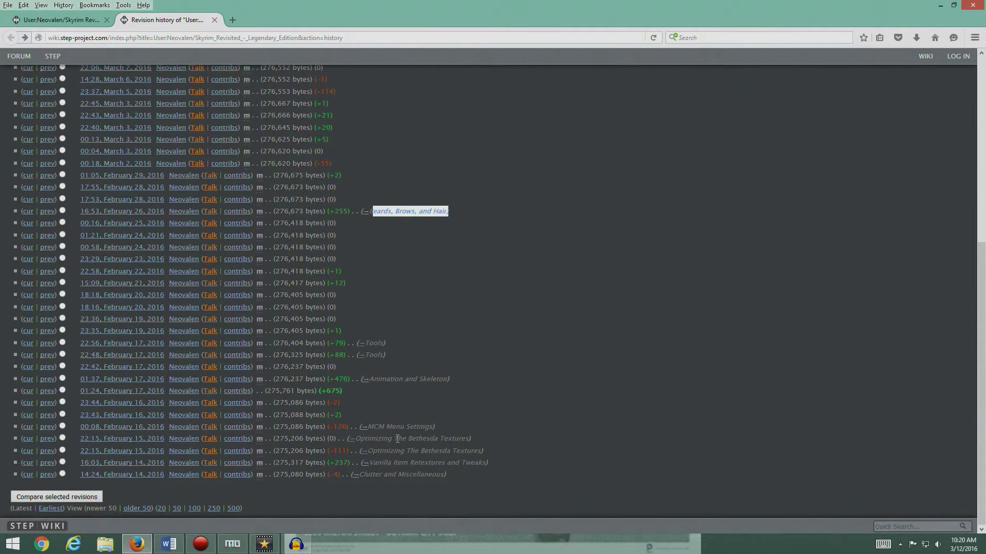
pyautogui.moveTo(356, 439); pyautogui.dragTo(468, 439)
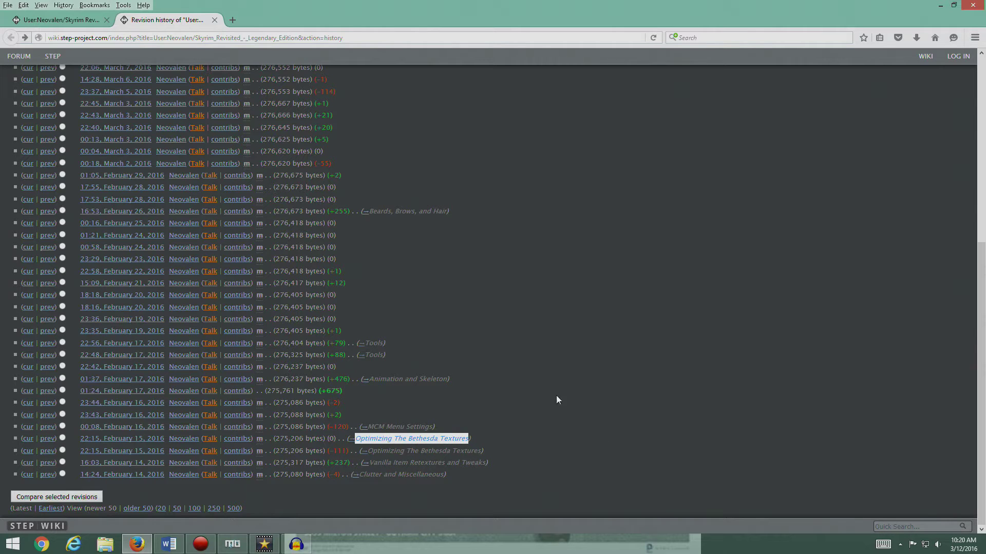
# Step: Open the March 8, 2016 revision at its Optimizing The Bethesda Textures section
pyautogui.scroll(1, 390, 365)
pyautogui.scroll(5, 390, 368)
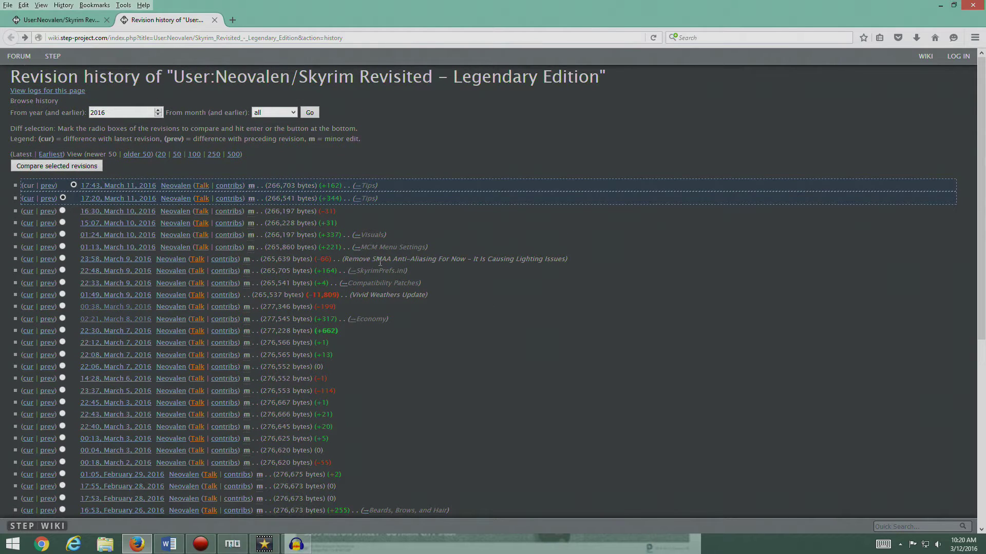
pyautogui.click(119, 319)
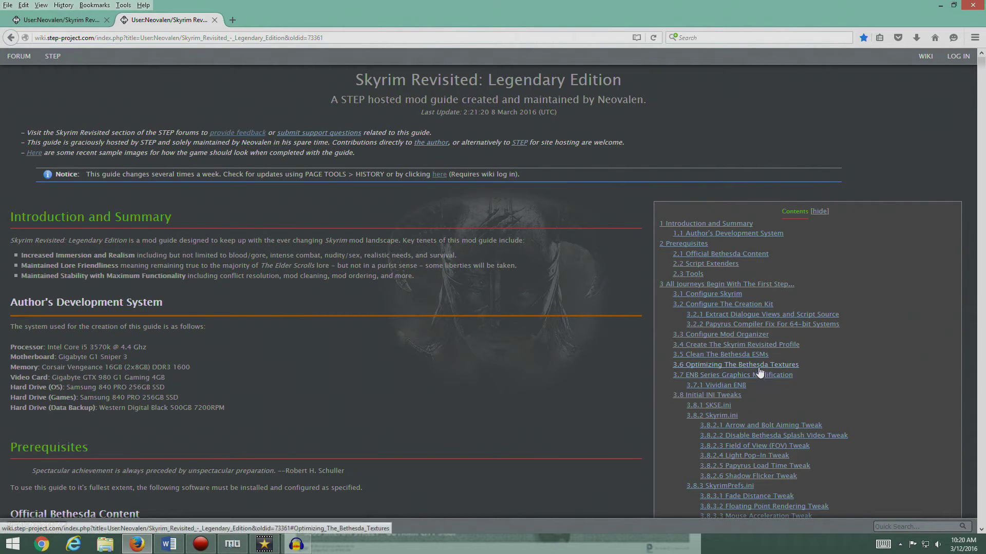
pyautogui.click(759, 367)
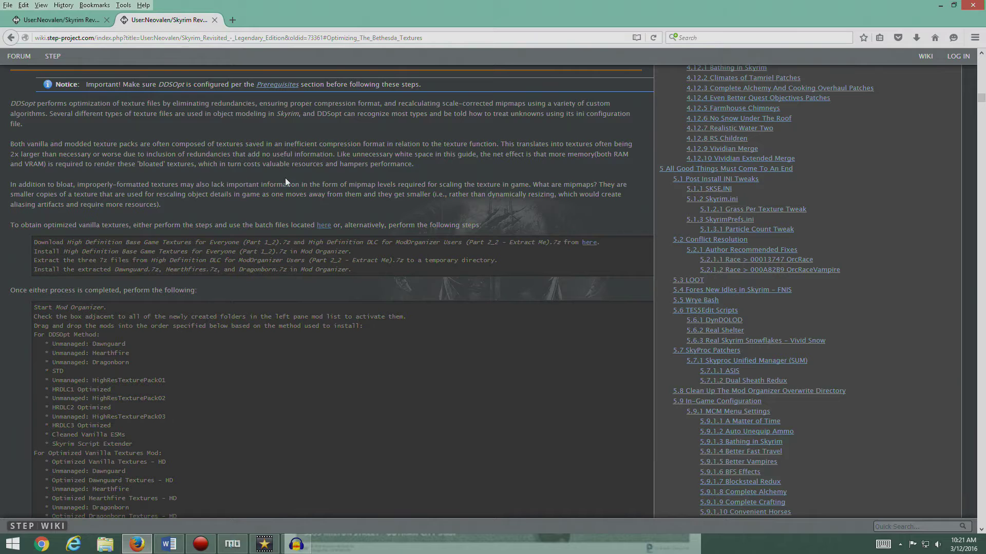
# Step: Switch from the STEP Wiki to Mod Organizer
pyautogui.click(232, 544)
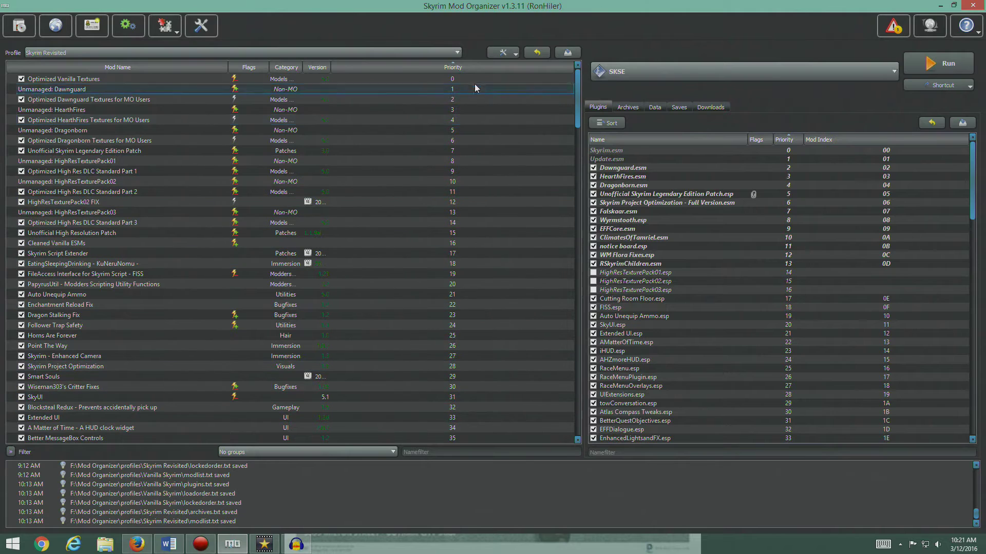
# Step: Switch Mod Organizer to the Vanilla Skyrim profile and check the STEP guide
pyautogui.click(458, 52)
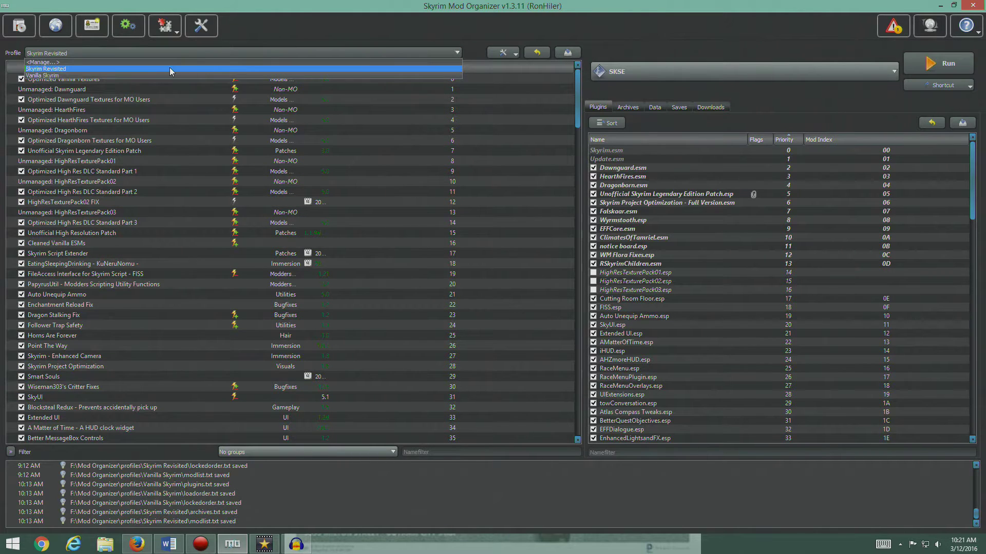
pyautogui.click(150, 74)
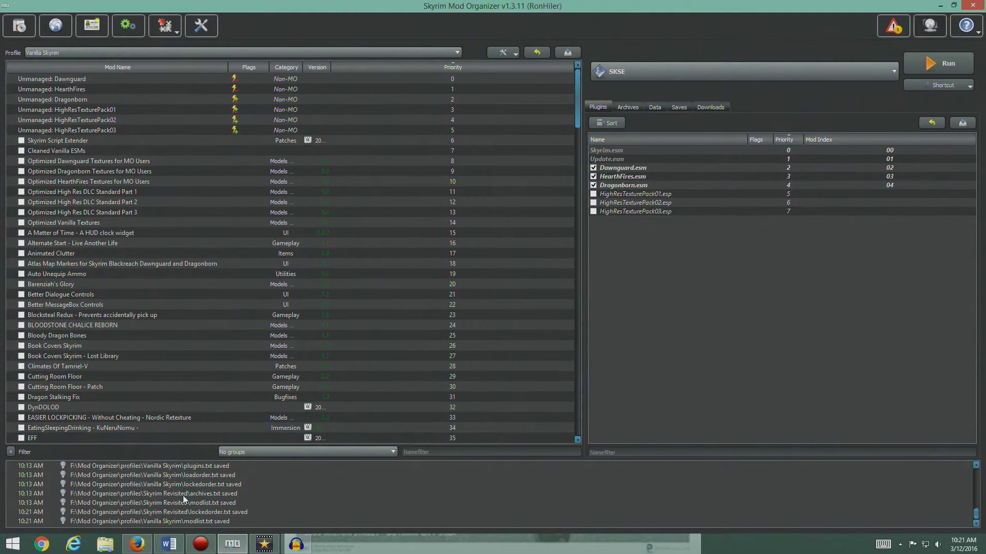
pyautogui.click(137, 544)
pyautogui.scroll(10, 340, 306)
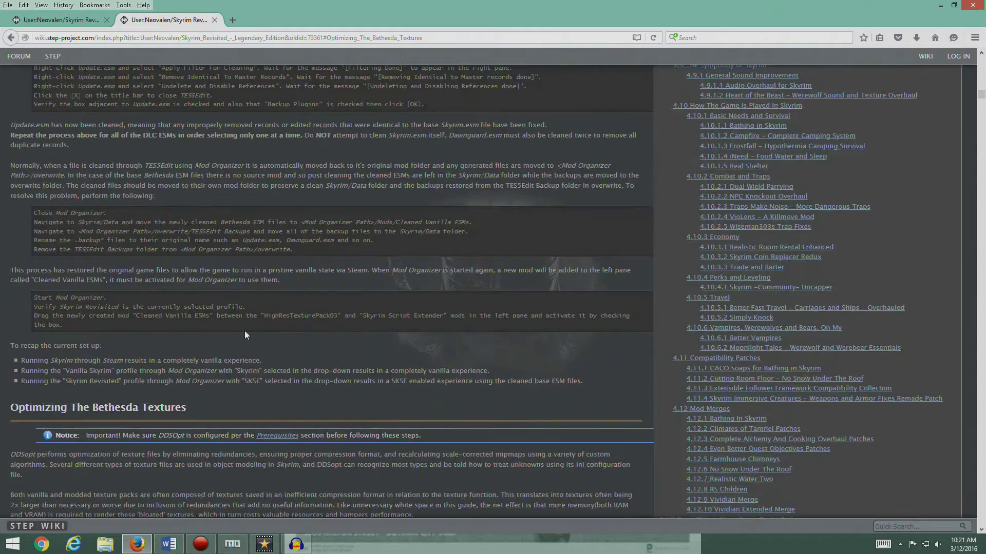
pyautogui.scroll(5, 245, 334)
pyautogui.scroll(-3, 245, 335)
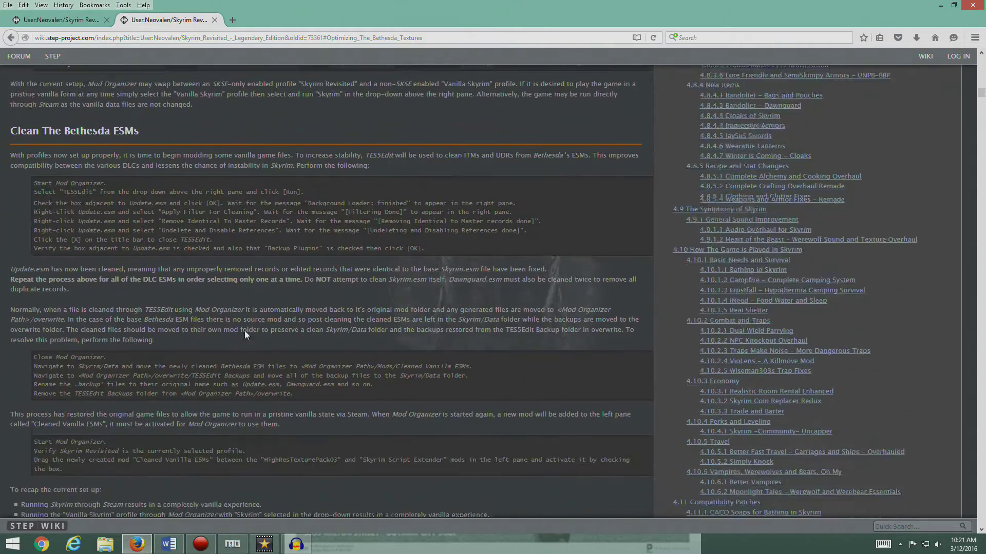
pyautogui.scroll(-3, 245, 334)
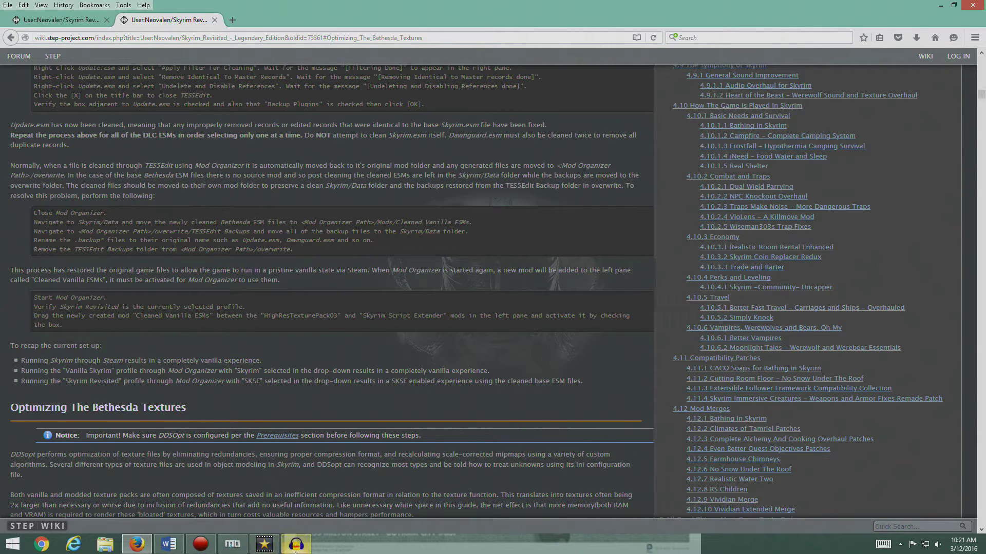
# Step: Enable Cleaned Vanilla ESMs in the Vanilla Skyrim profile
pyautogui.click(262, 544)
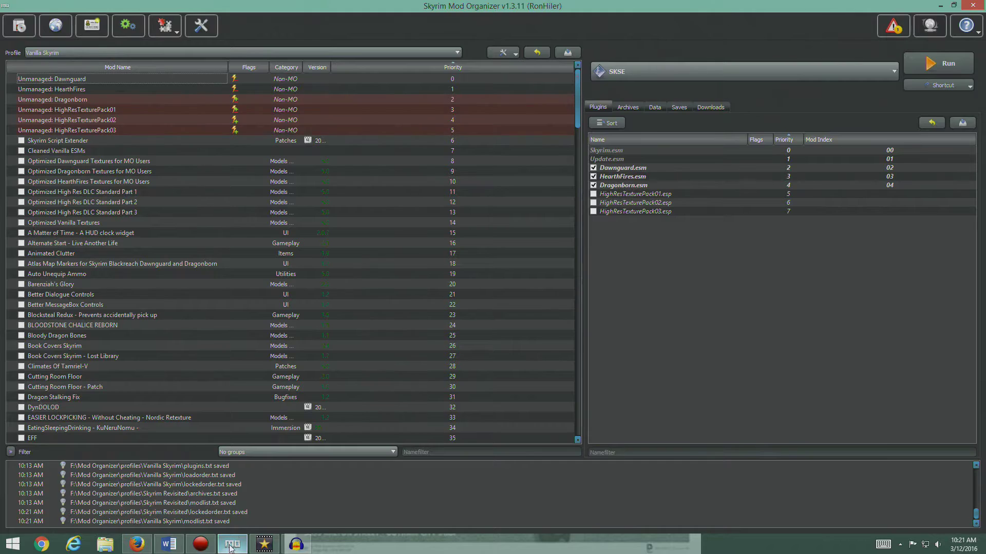
pyautogui.click(21, 150)
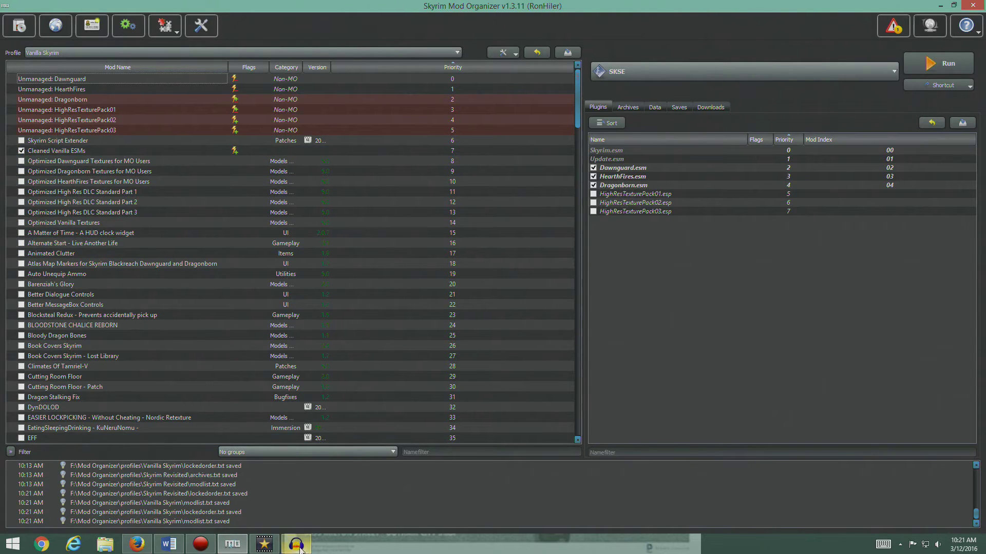
pyautogui.click(229, 542)
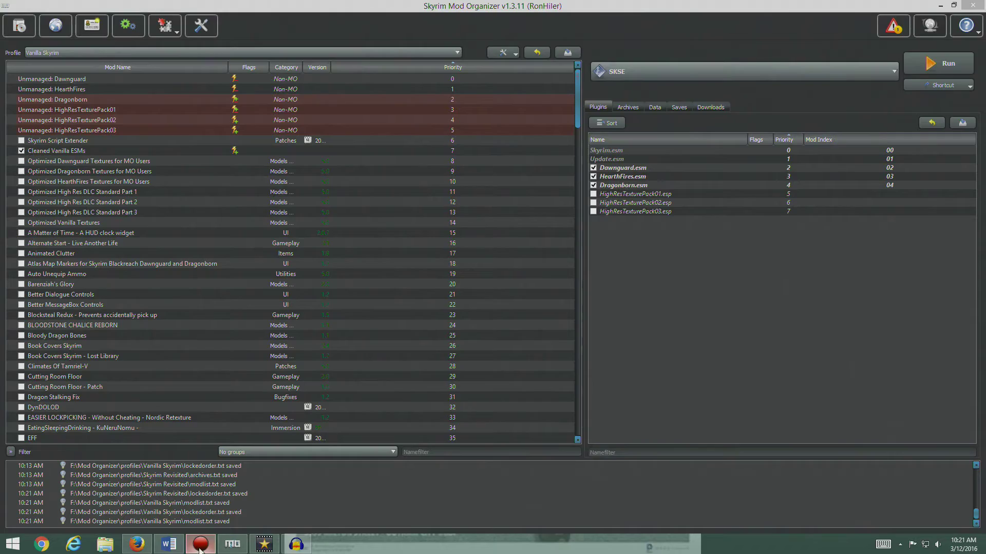
pyautogui.click(142, 548)
# Step: Scroll the guide up to its Prerequisites section
pyautogui.scroll(20, 232, 315)
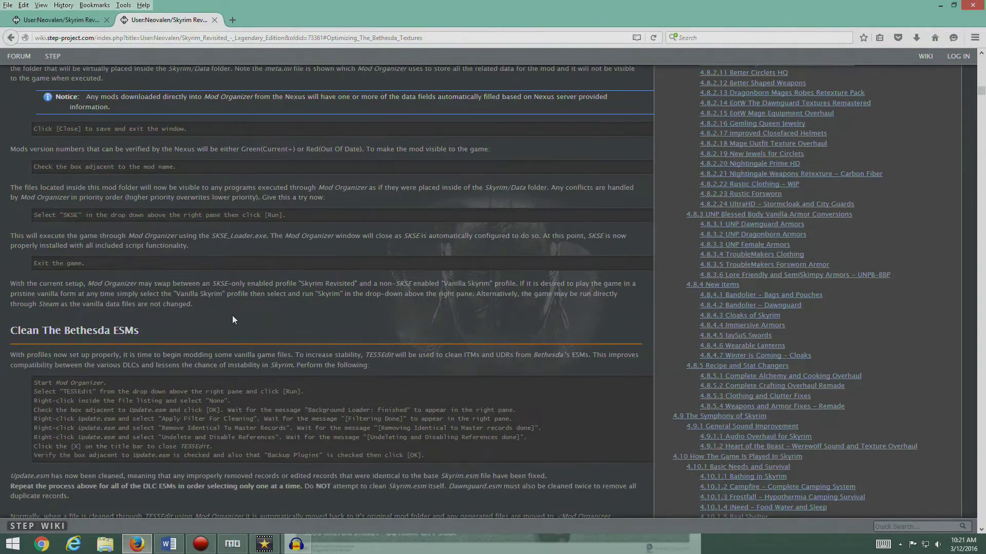
pyautogui.scroll(15, 232, 318)
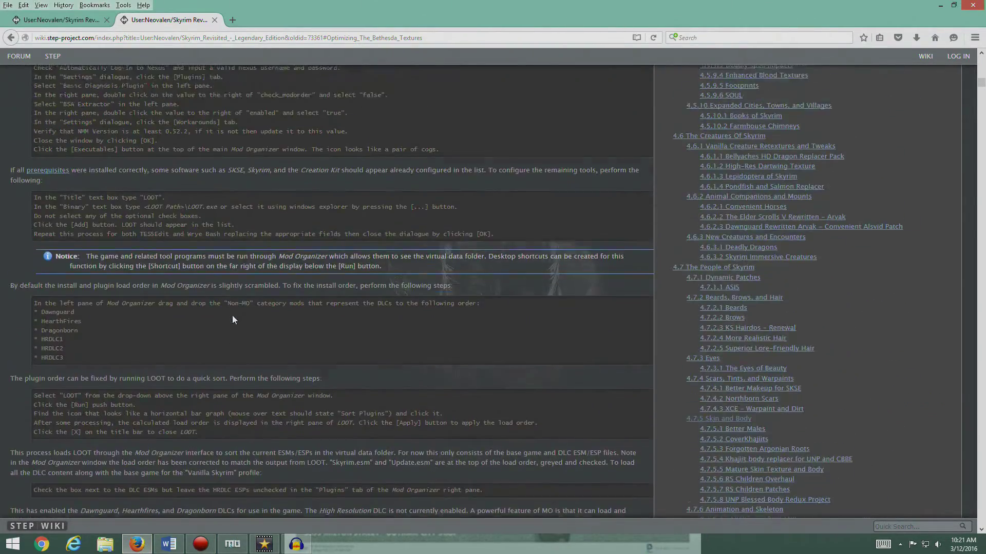
pyautogui.scroll(15, 232, 319)
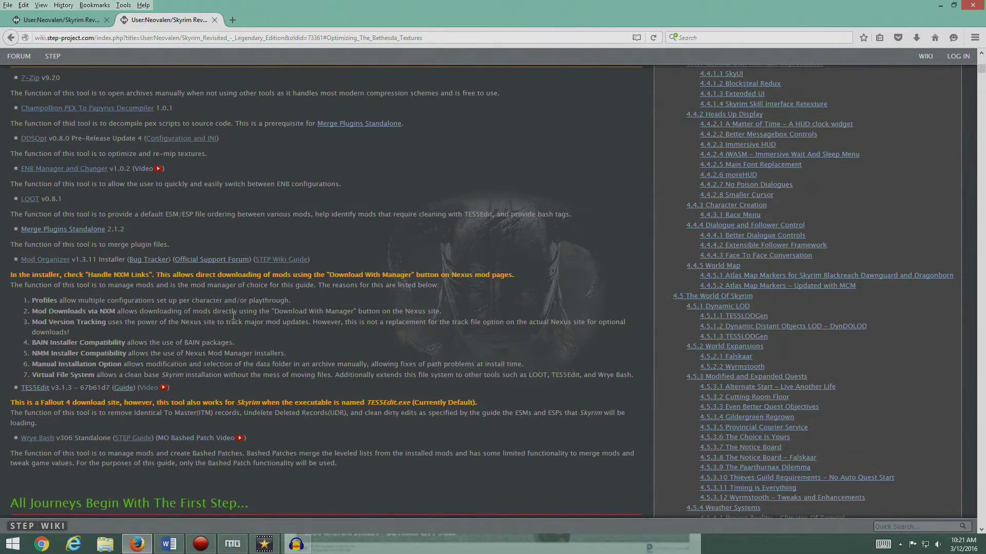
pyautogui.scroll(2, 74, 380)
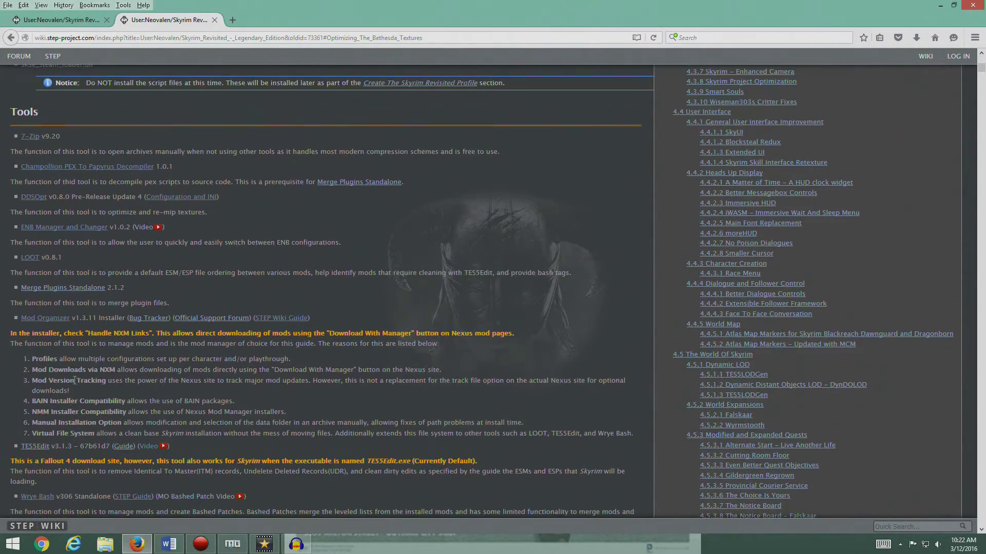
pyautogui.scroll(15, 627, 278)
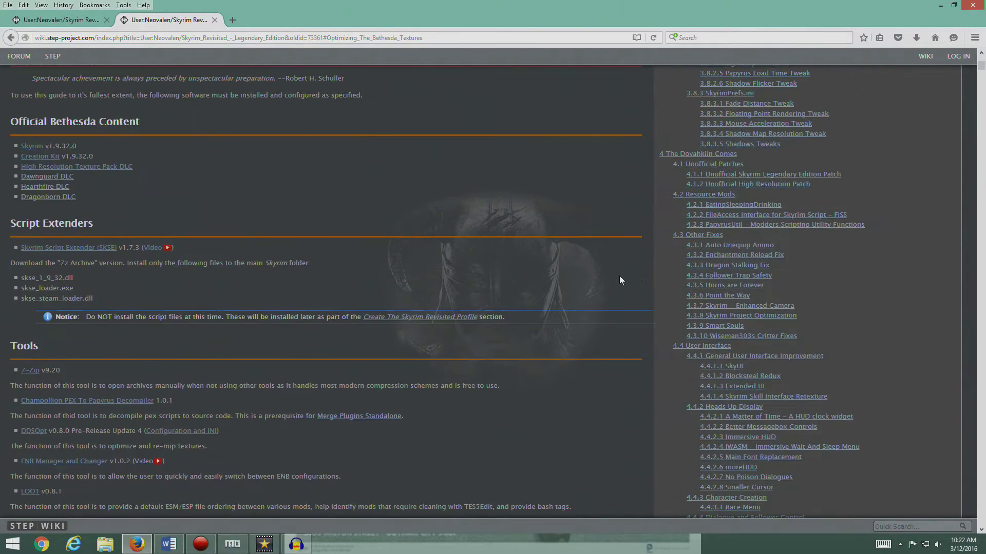
pyautogui.scroll(-6, 295, 299)
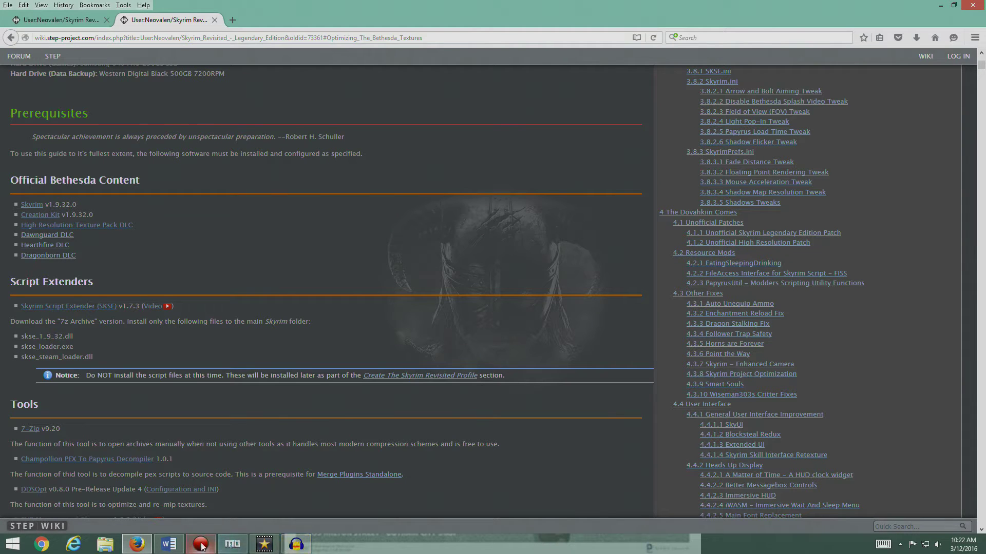
# Step: Enable Skyrim Script Extender in Mod Organizer's Vanilla Skyrim profile
pyautogui.click(233, 544)
pyautogui.click(21, 141)
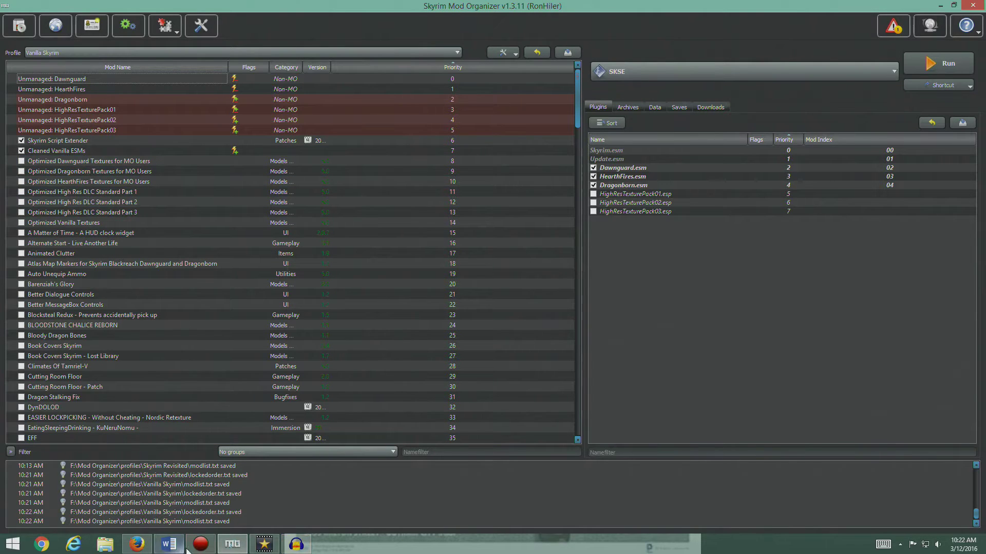
pyautogui.click(136, 544)
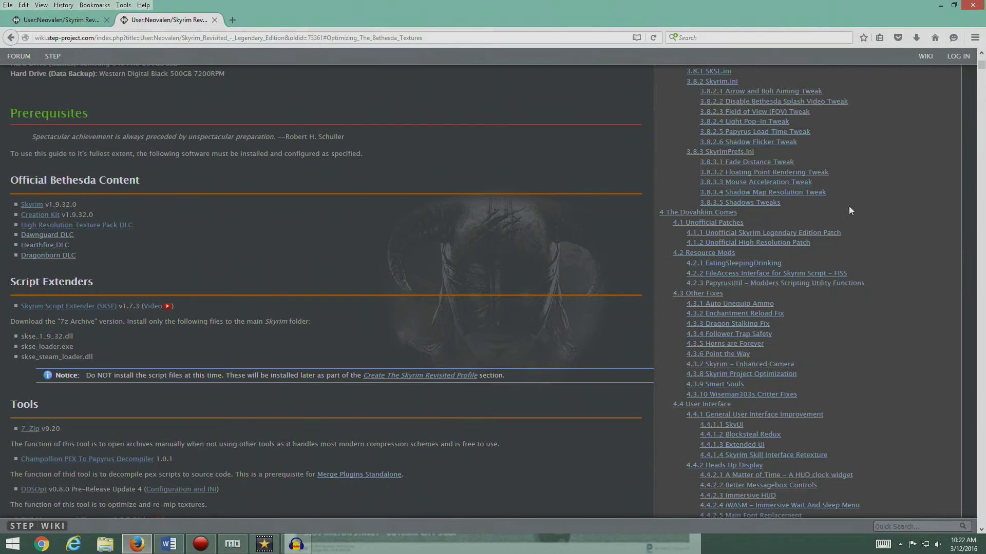
# Step: Look through the DDSopt Skyrim guide, then close its tab
pyautogui.scroll(10, 848, 205)
pyautogui.scroll(-5, 732, 258)
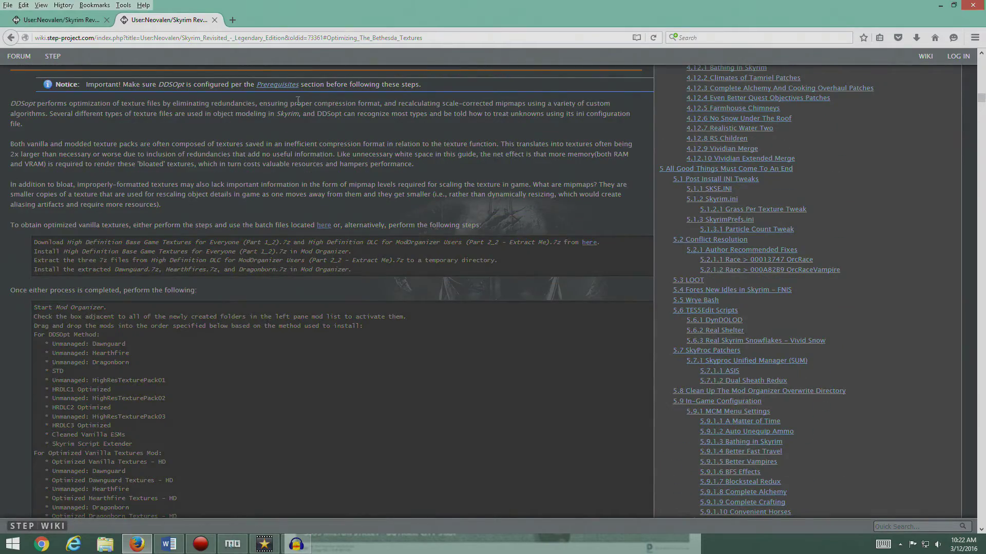
pyautogui.scroll(2, 288, 220)
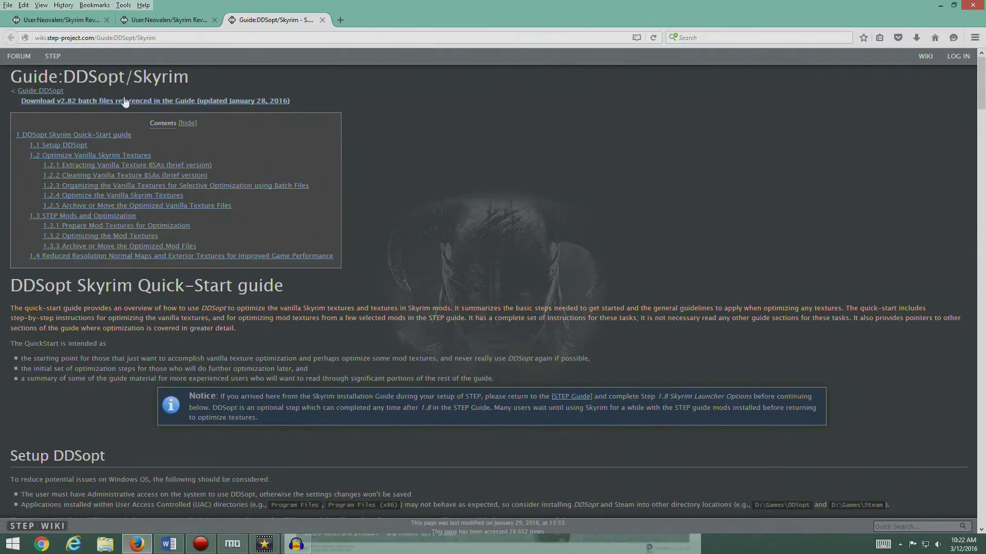
pyautogui.scroll(-15, 437, 221)
pyautogui.scroll(-20, 438, 235)
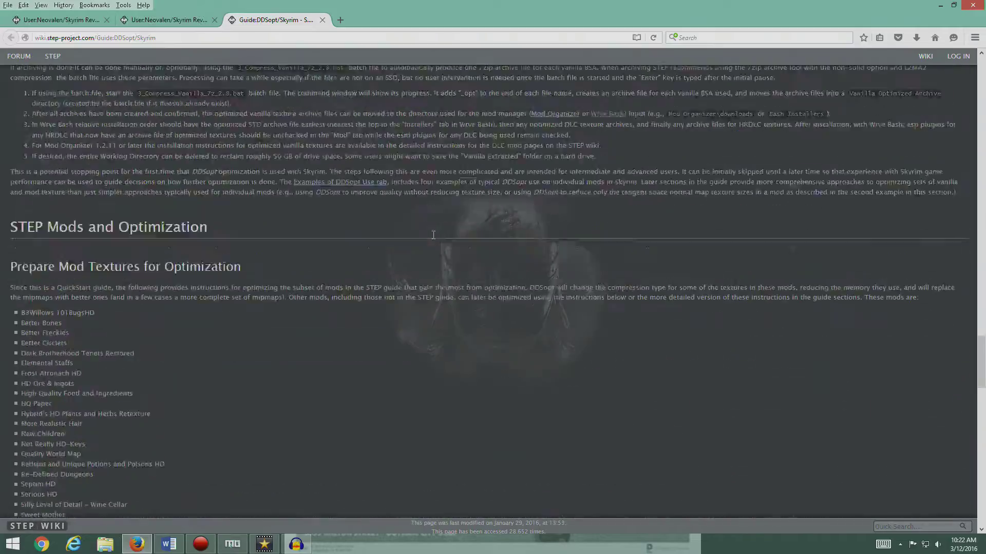
pyautogui.scroll(20, 433, 236)
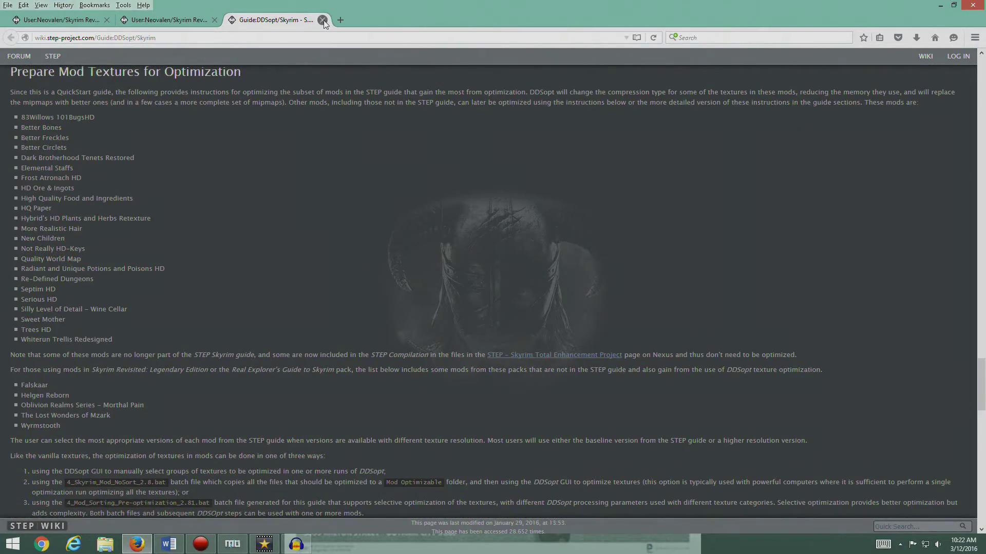
pyautogui.click(324, 20)
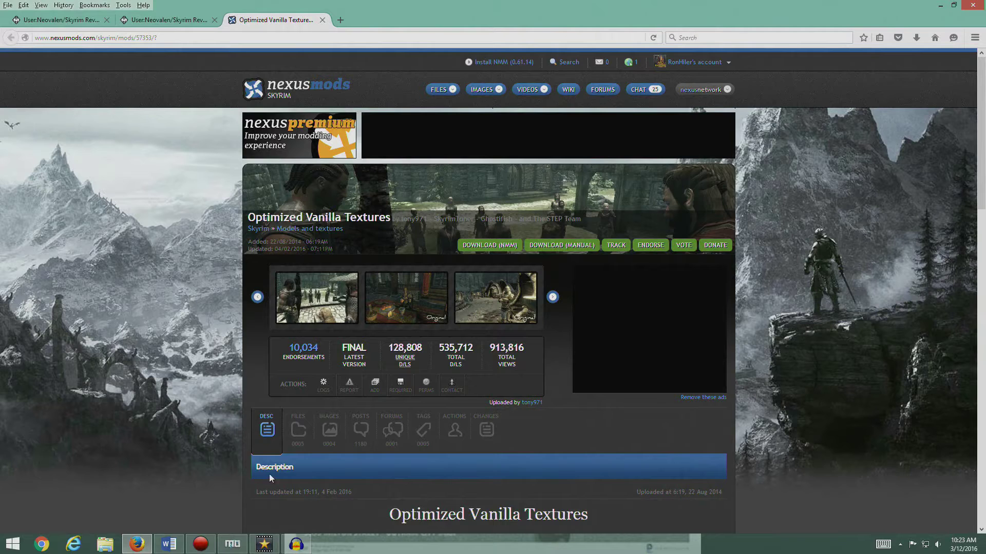
# Step: Send the High Definition Base Game Textures Part 1 file to Mod Organizer
pyautogui.click(298, 441)
pyautogui.scroll(-8, 185, 345)
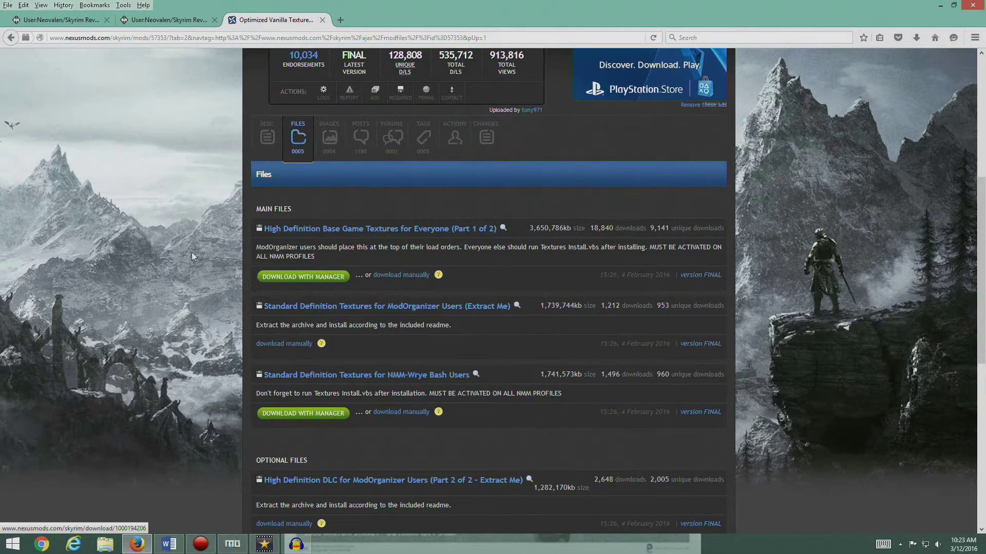
pyautogui.scroll(-2, 189, 269)
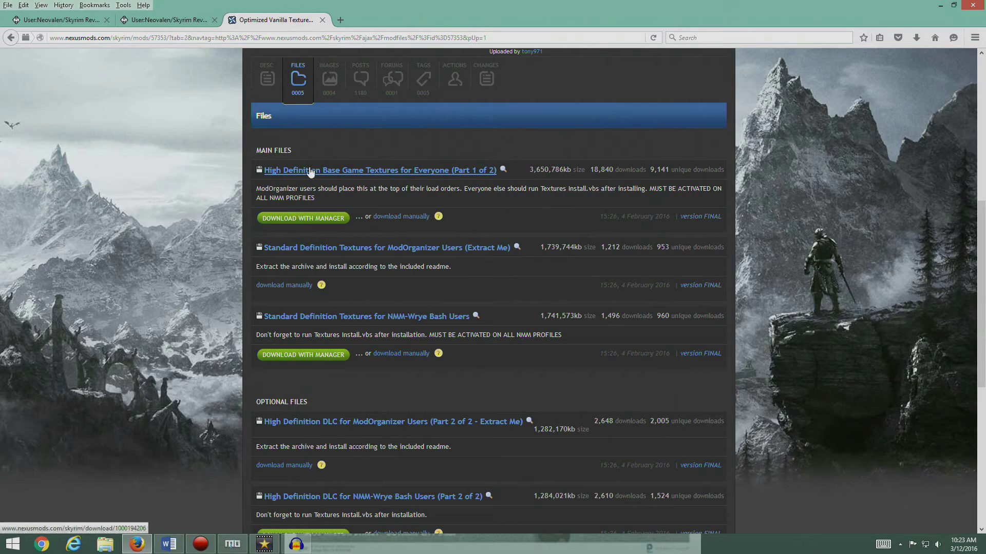
pyautogui.click(303, 218)
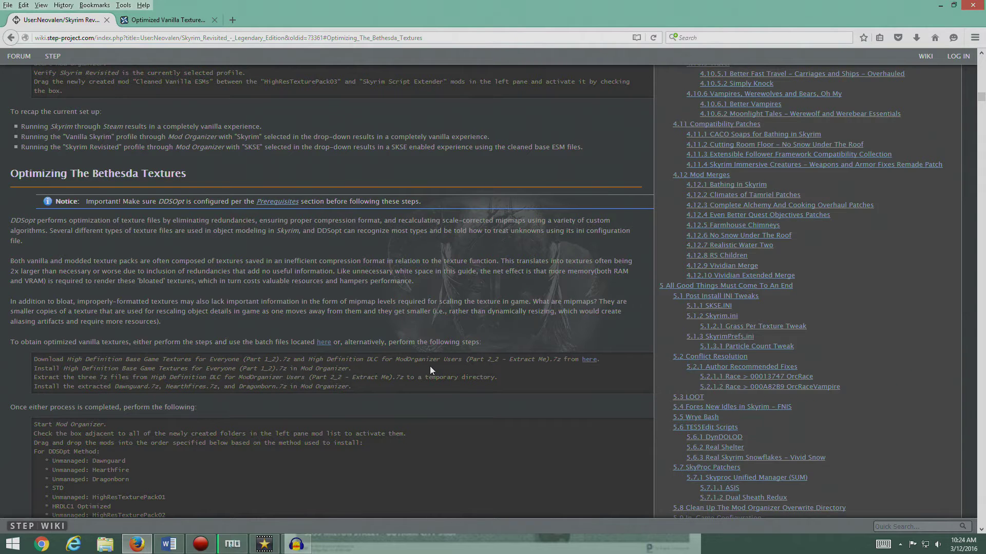
# Step: Download and save the High Definition DLC Part 2 archive directly
pyautogui.click(191, 24)
pyautogui.scroll(-5, 434, 397)
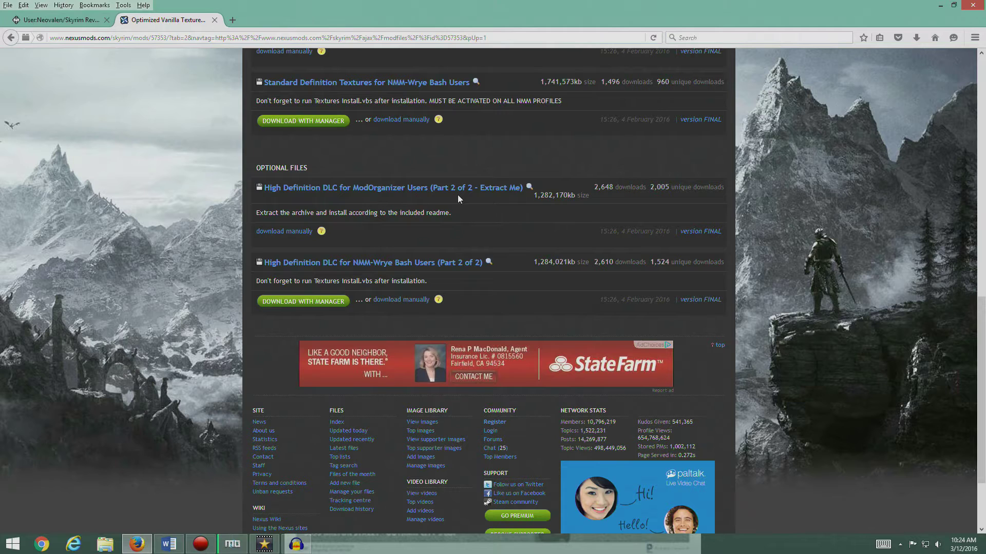
pyautogui.click(294, 232)
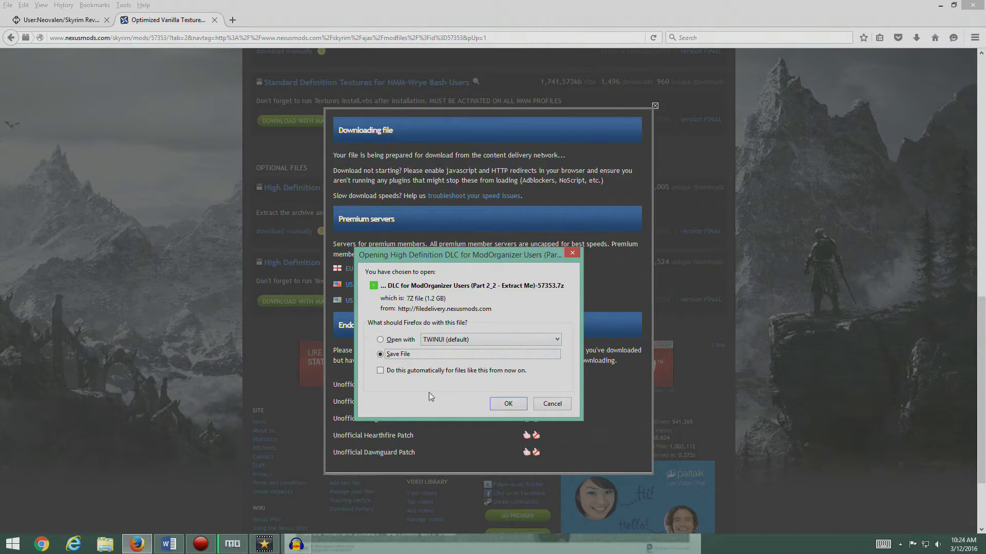
pyautogui.click(499, 409)
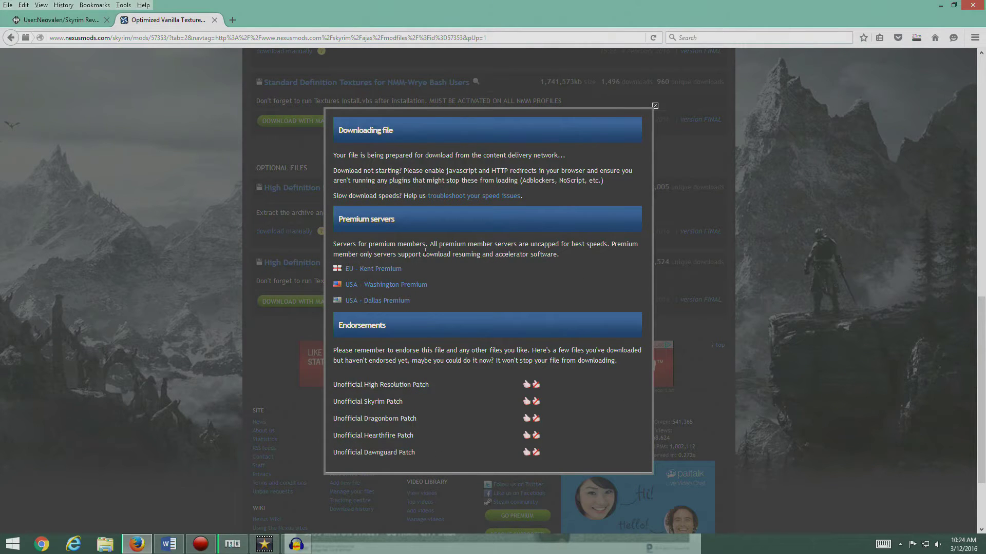
pyautogui.click(655, 106)
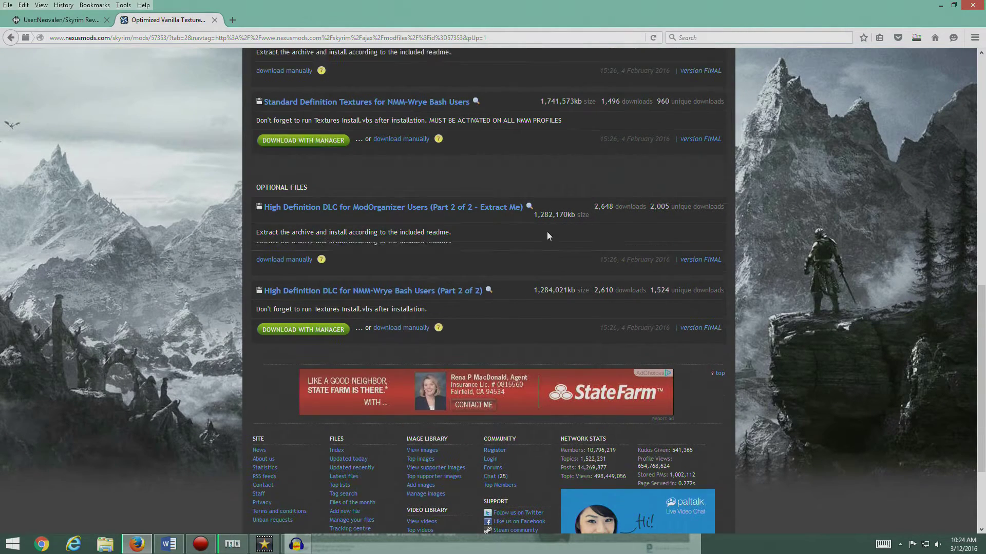
pyautogui.scroll(2, 547, 231)
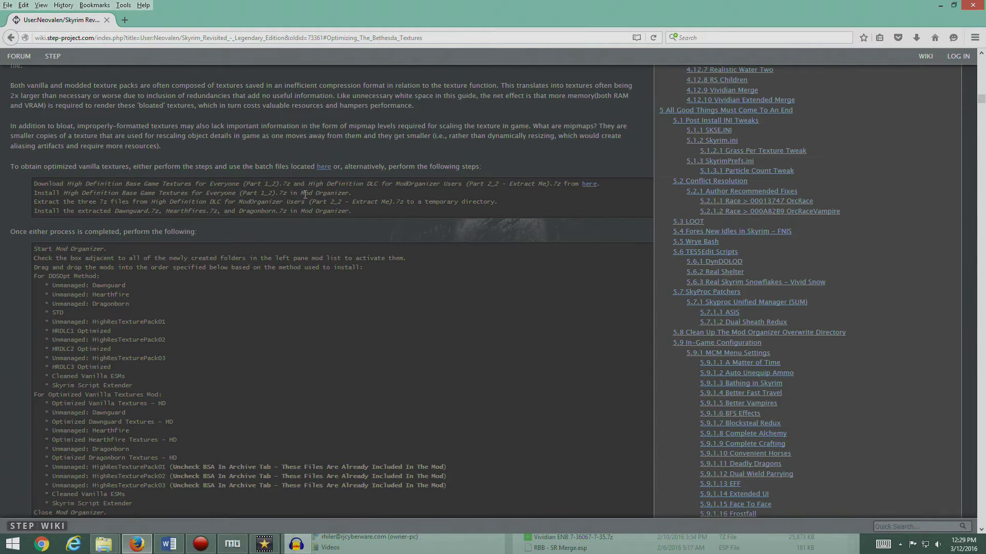
pyautogui.click(235, 544)
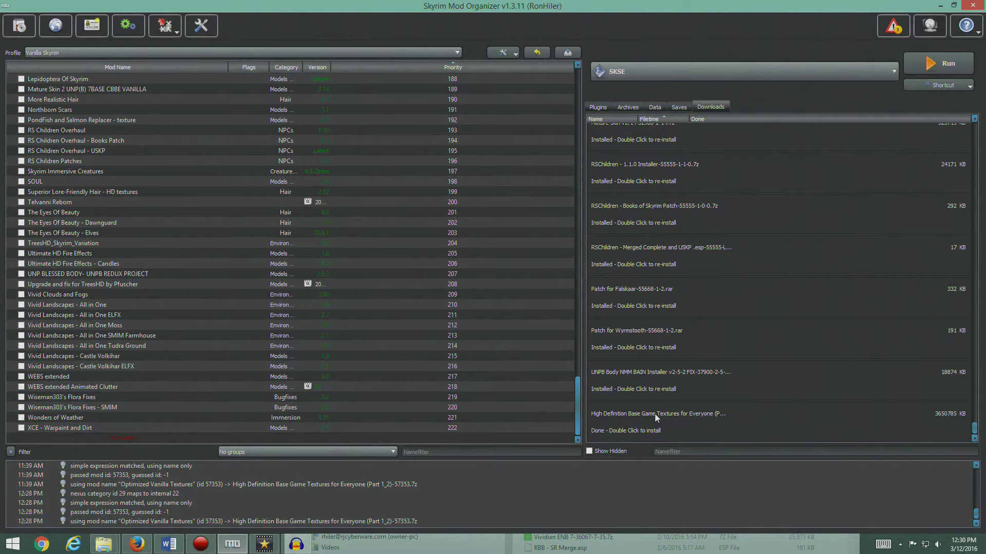
# Step: Install the High Definition Base Game Textures download as 'Optimized Vanilla Textures - Redo'
pyautogui.moveTo(722, 417)
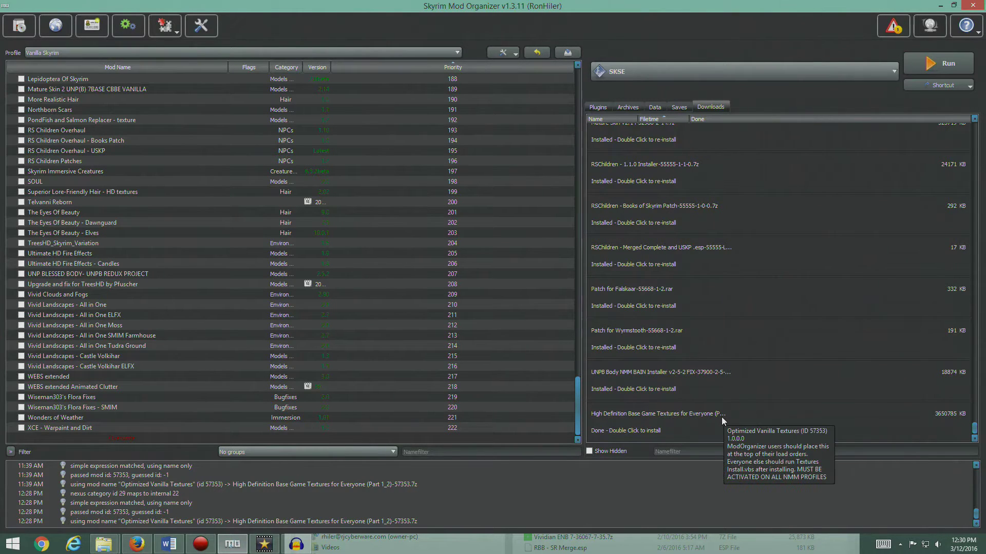
pyautogui.doubleClick(657, 420)
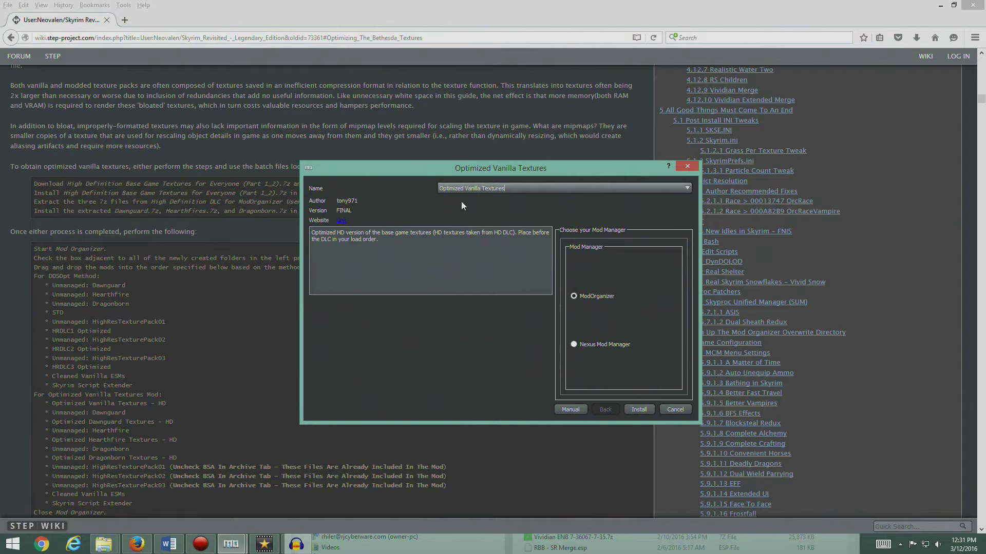
pyautogui.click(231, 544)
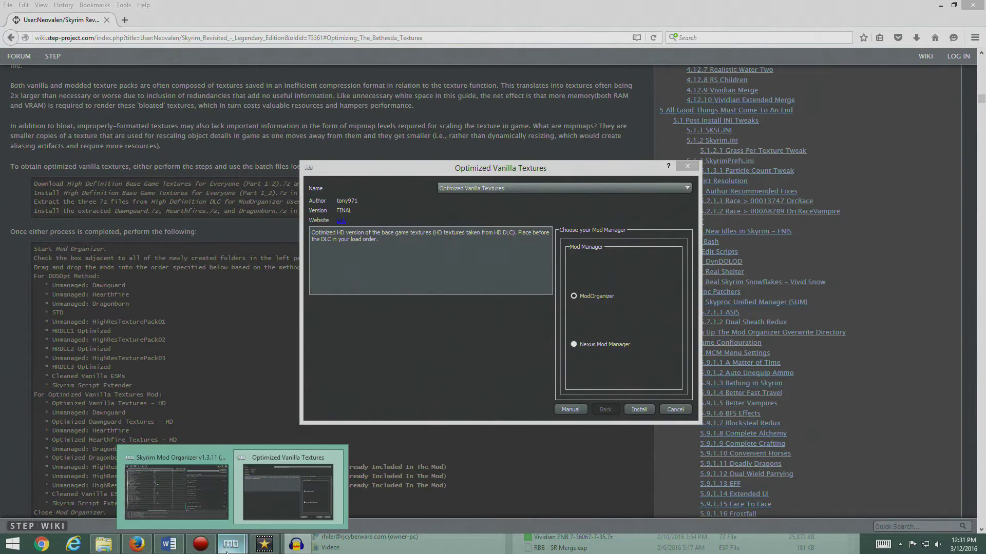
pyautogui.click(199, 503)
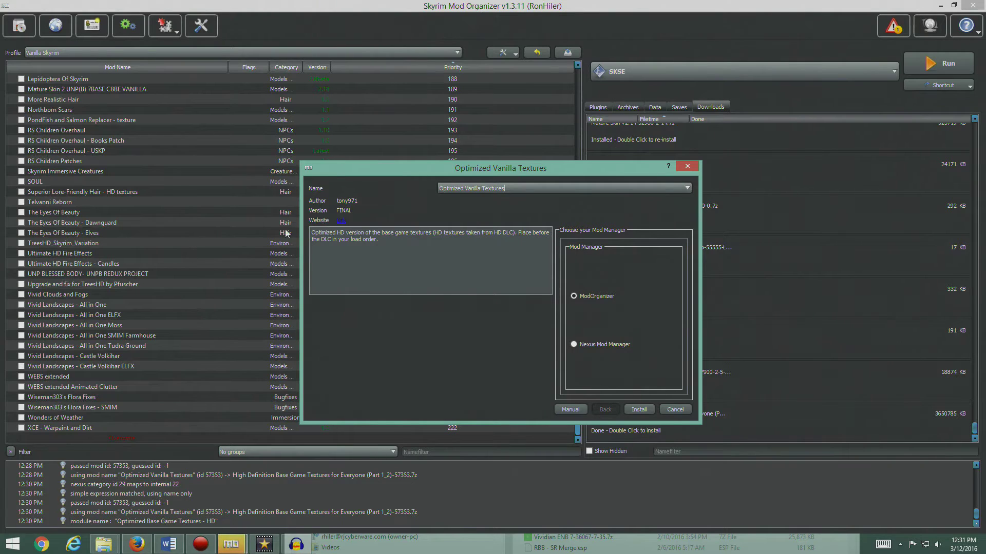
pyautogui.moveTo(535, 171); pyautogui.dragTo(327, 253)
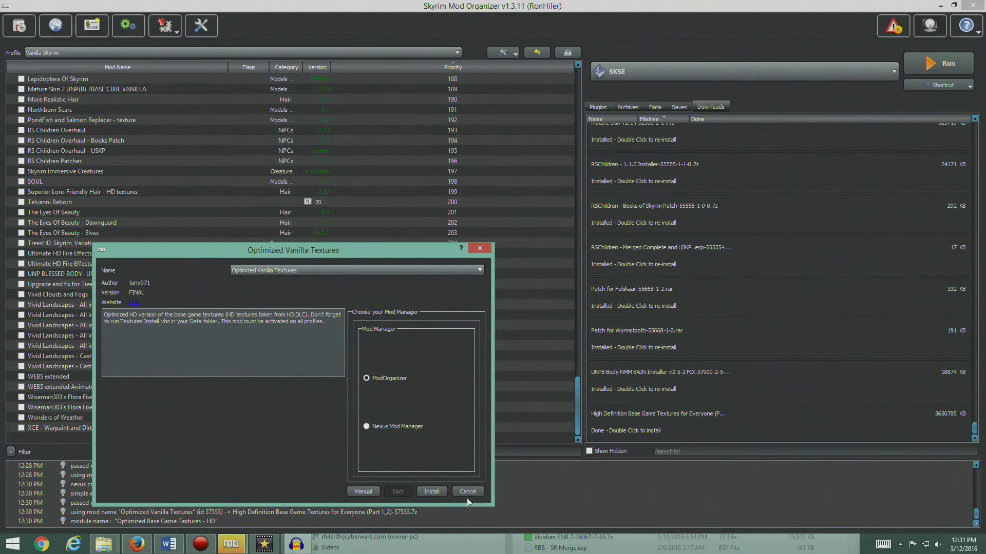
pyautogui.moveTo(363, 245); pyautogui.dragTo(525, 234)
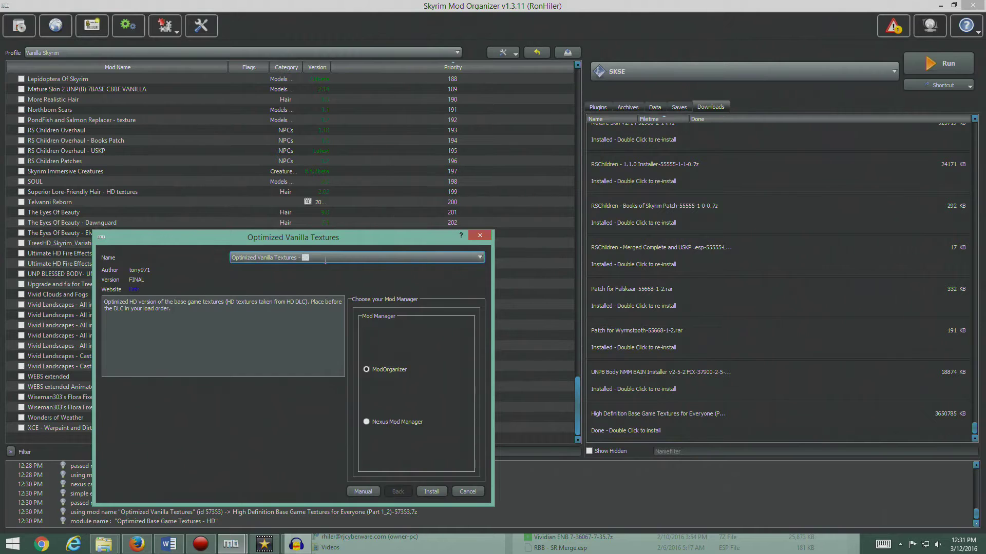
pyautogui.write('- ')
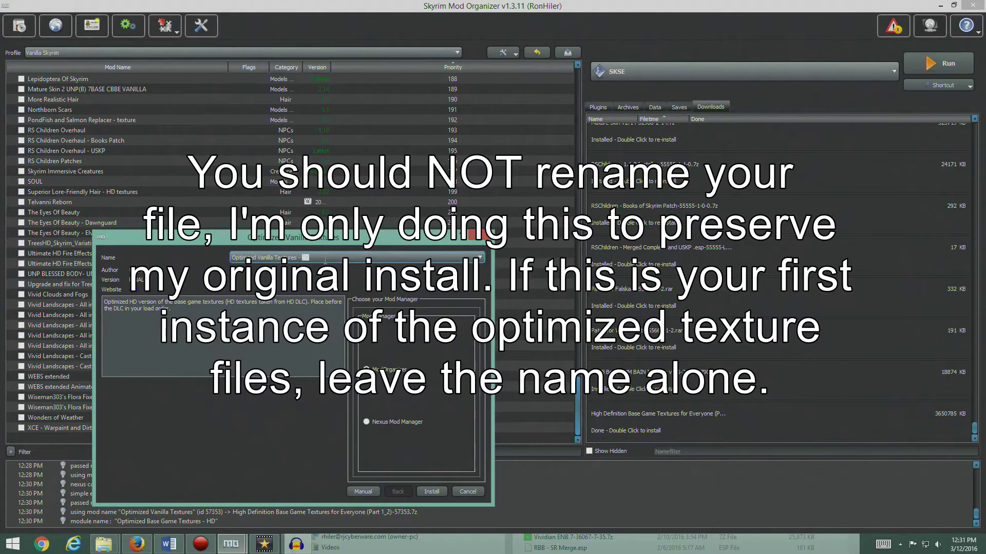
pyautogui.write('Redo')
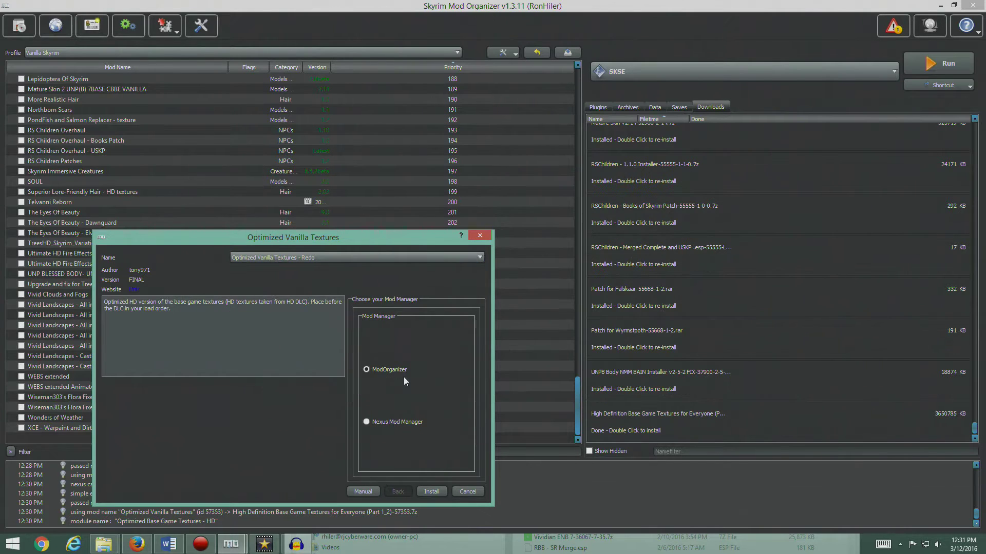
pyautogui.click(430, 491)
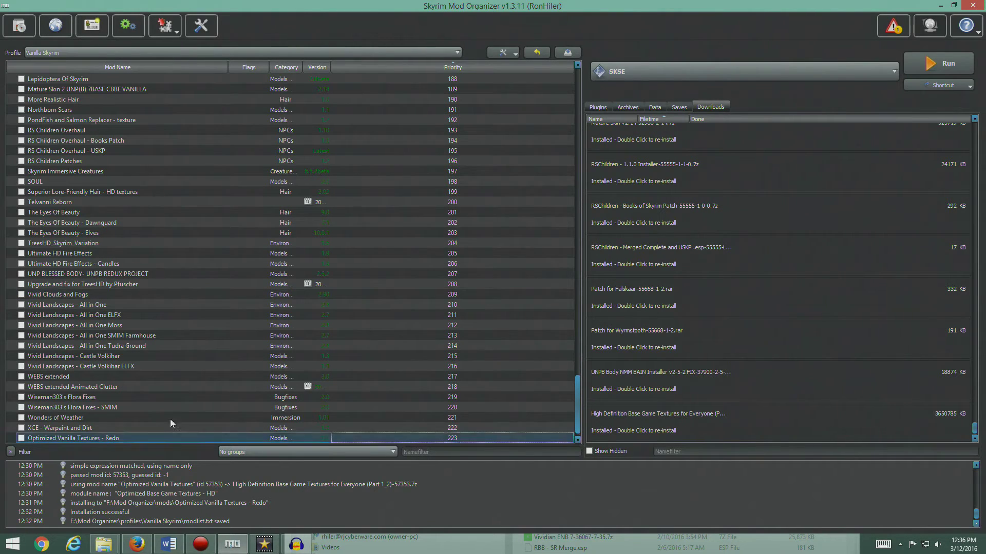
# Step: Move Optimized Vanilla Textures - Redo up to priority 6, below HighResTexturePack03
pyautogui.scroll(-1, 171, 419)
pyautogui.click(118, 427)
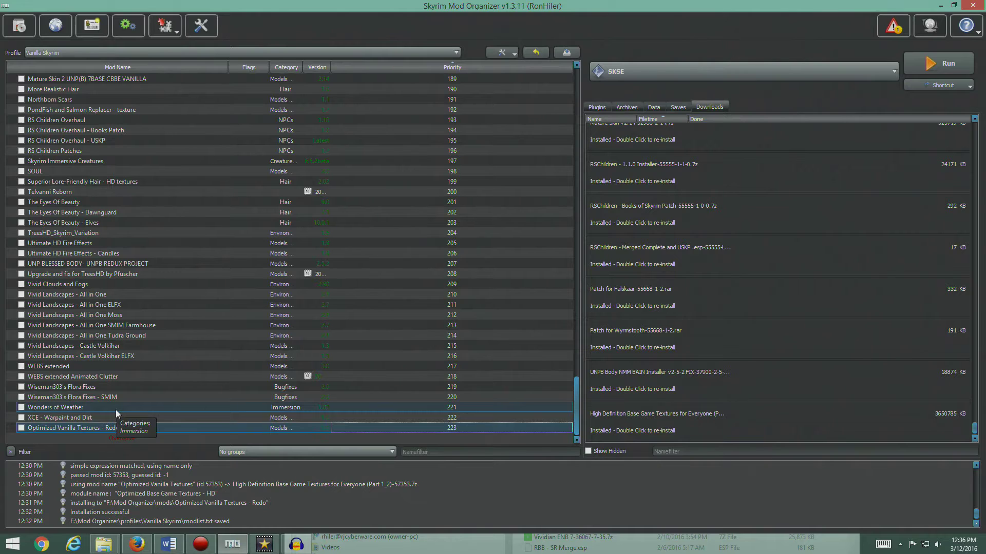
pyautogui.click(78, 428)
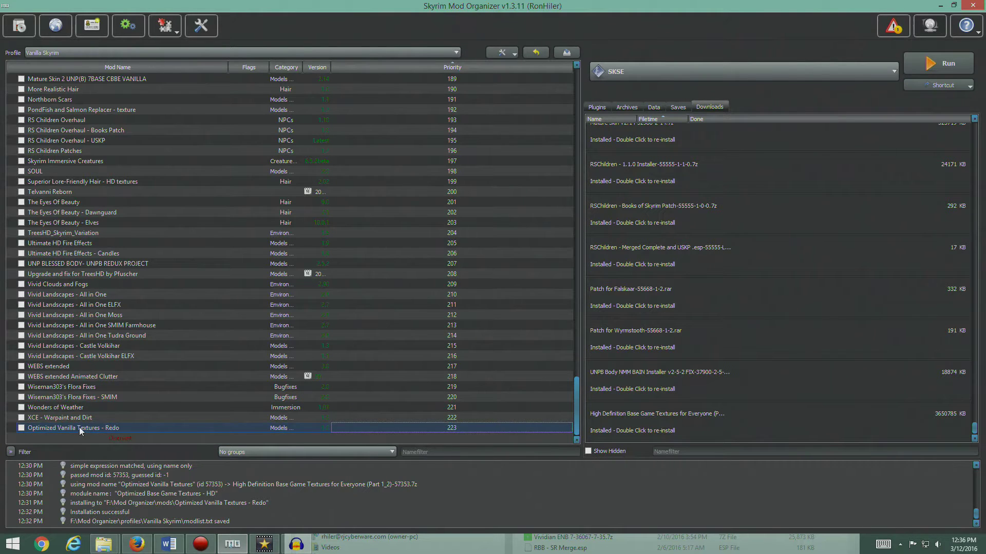
pyautogui.moveTo(110, 401); pyautogui.dragTo(163, 91)
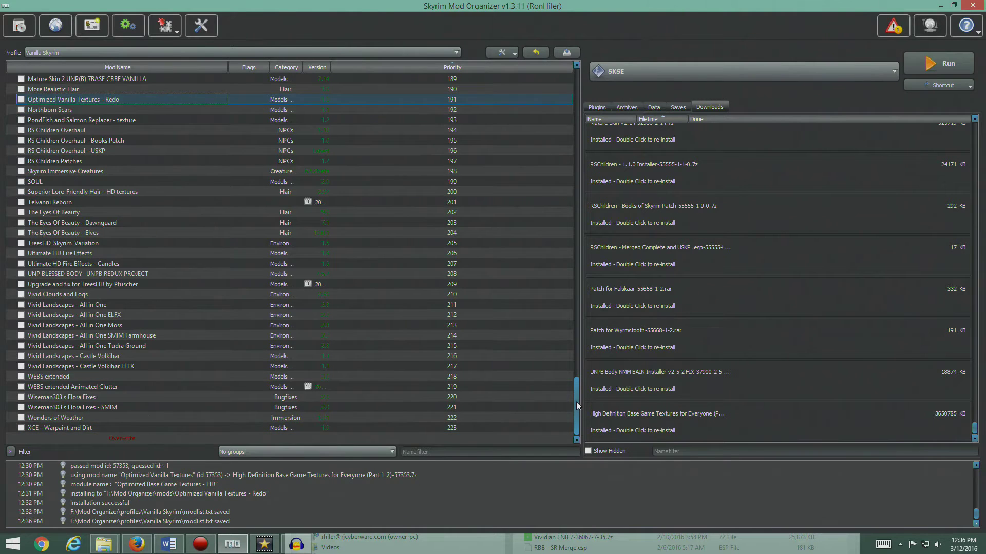
pyautogui.scroll(11, 574, 346)
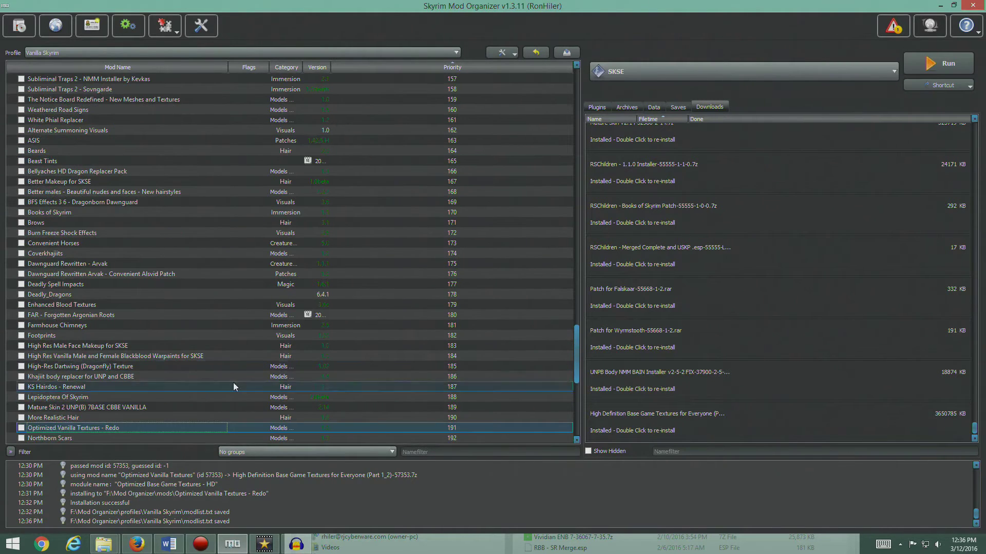
pyautogui.moveTo(57, 427); pyautogui.dragTo(150, 86)
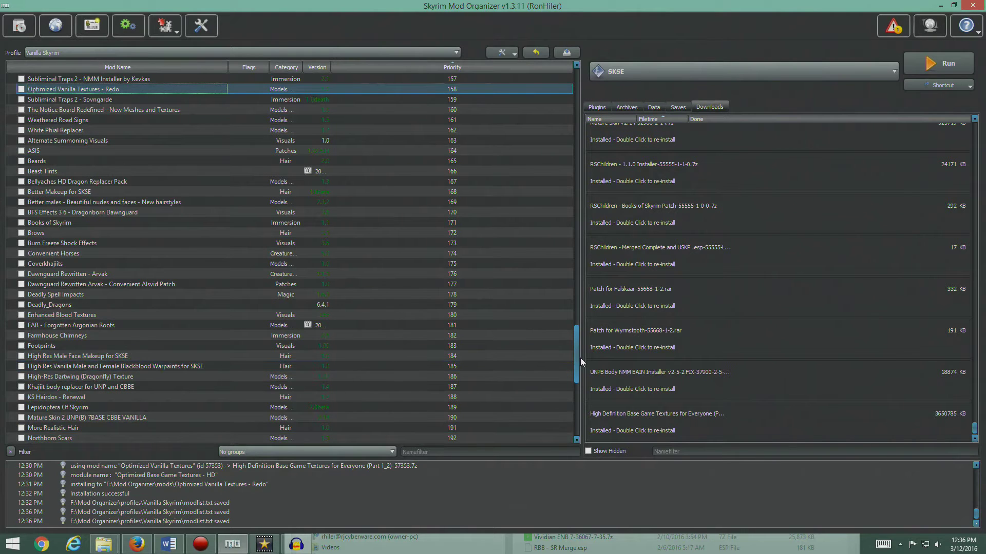
pyautogui.moveTo(578, 353); pyautogui.dragTo(573, 306)
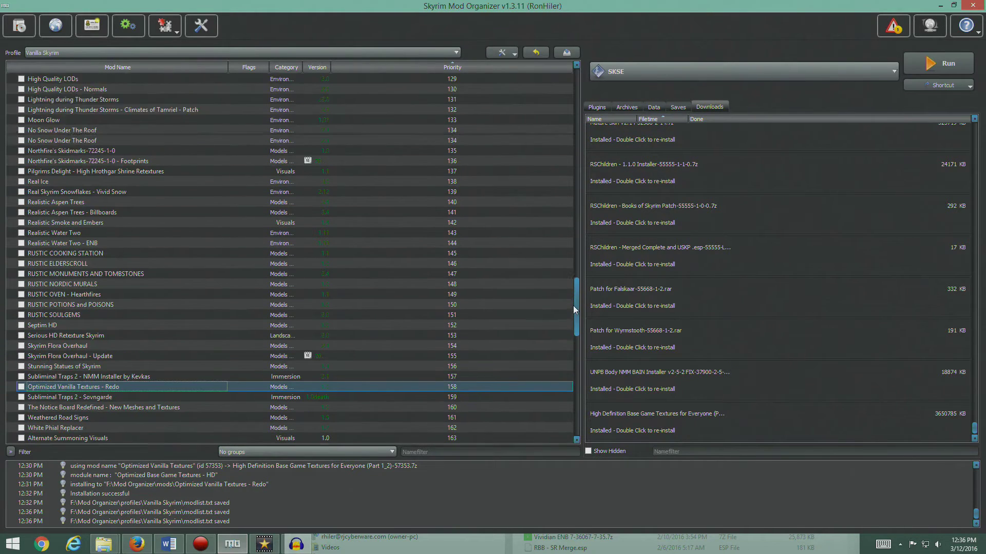
pyautogui.moveTo(46, 400); pyautogui.dragTo(114, 137)
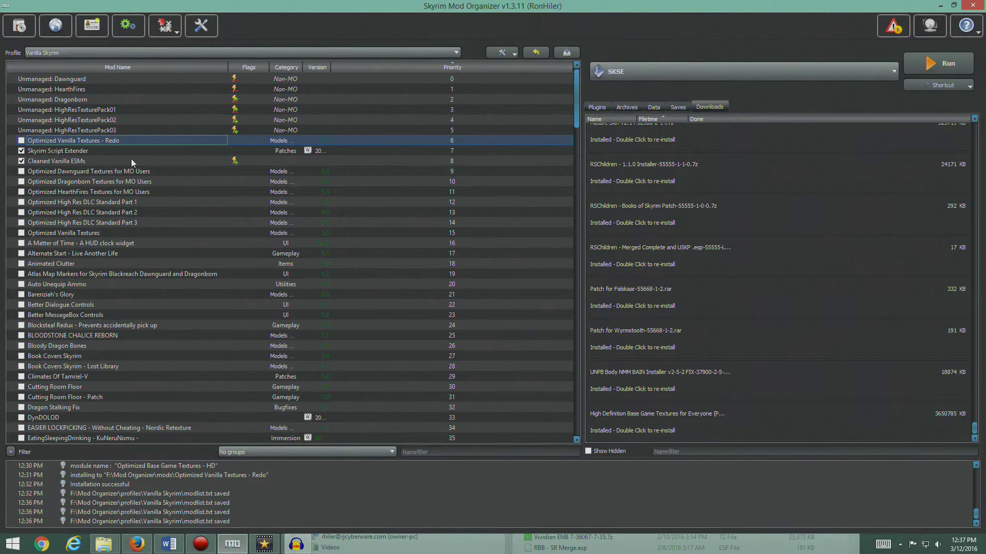
# Step: Enable Optimized Vanilla Textures - Redo and show the Plugins list
pyautogui.click(21, 141)
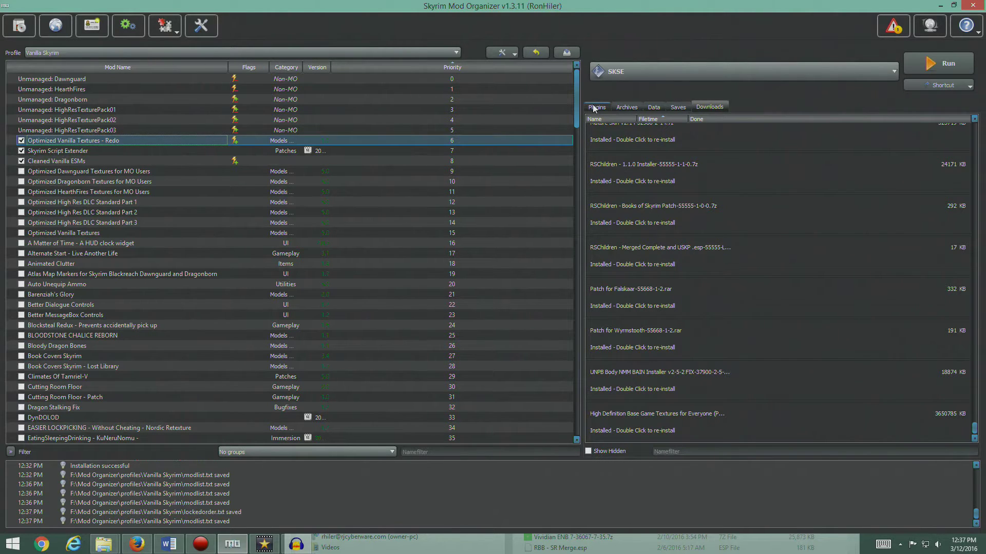
pyautogui.click(595, 107)
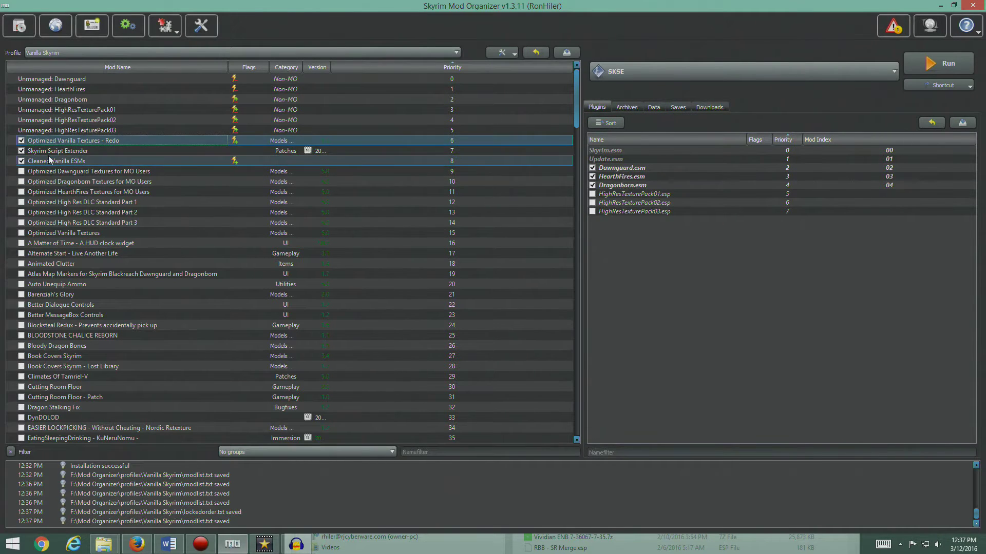
pyautogui.click(137, 545)
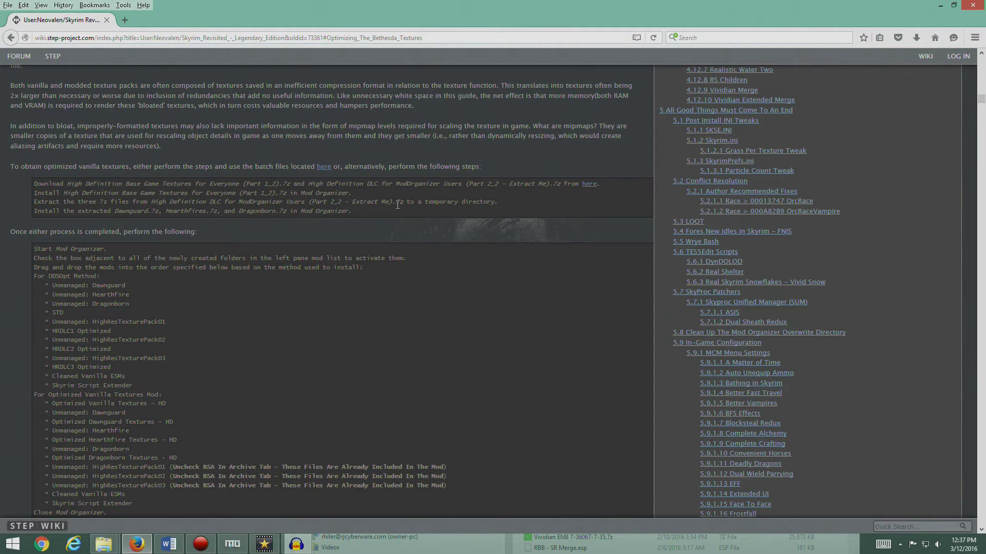
# Step: Locate the downloaded HD DLC package in the Downloads folder in File Explorer
pyautogui.click(915, 38)
pyautogui.click(785, 98)
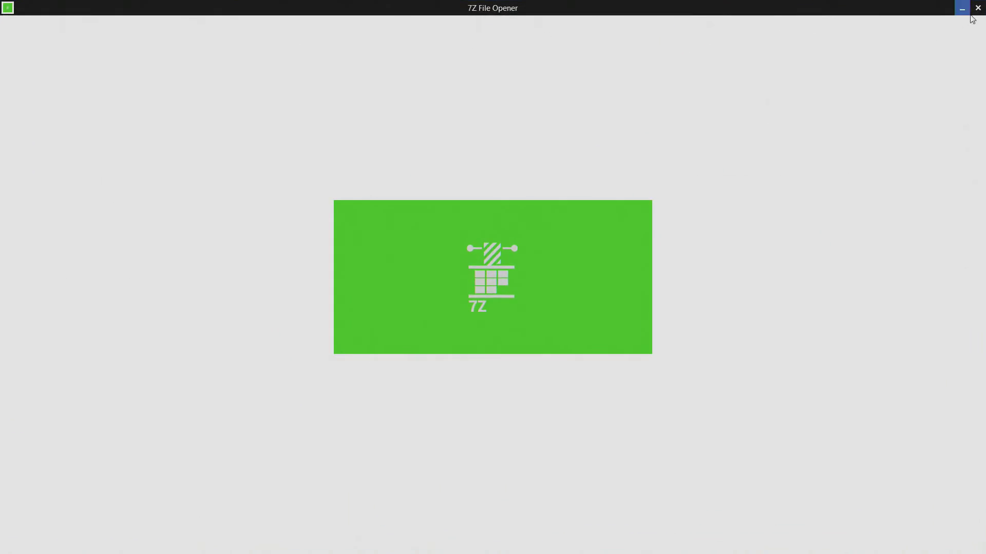
pyautogui.click(970, 11)
pyautogui.click(915, 37)
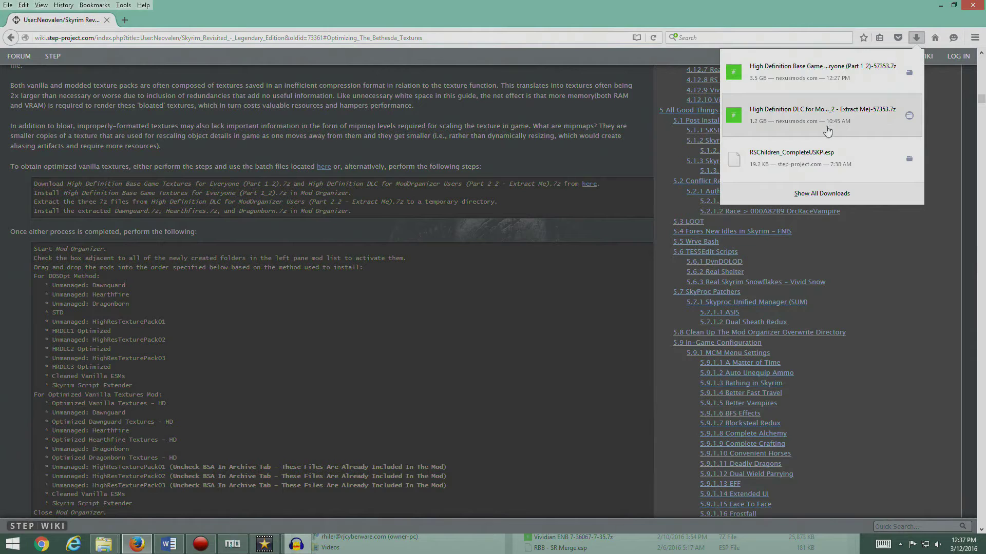
pyautogui.click(920, 119)
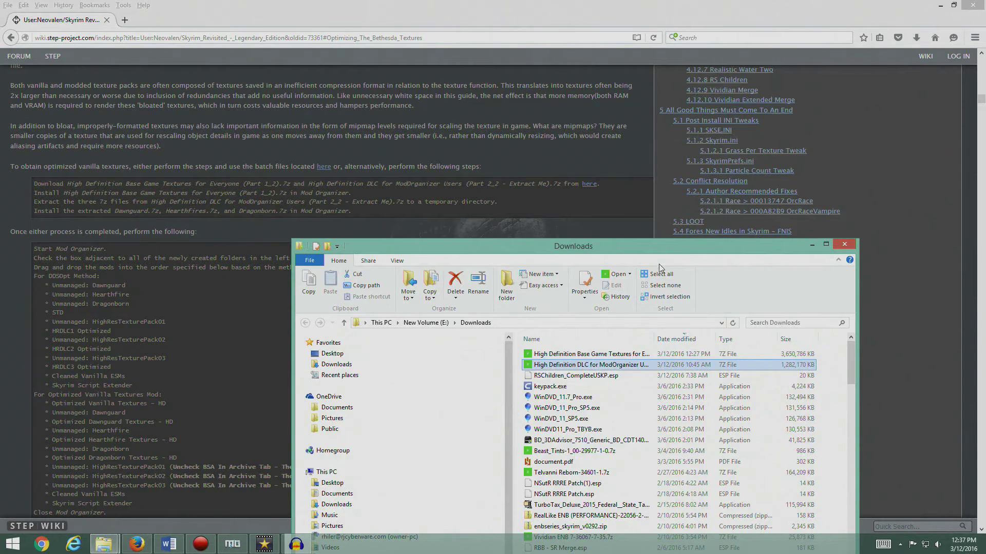
pyautogui.moveTo(670, 244); pyautogui.dragTo(624, 102)
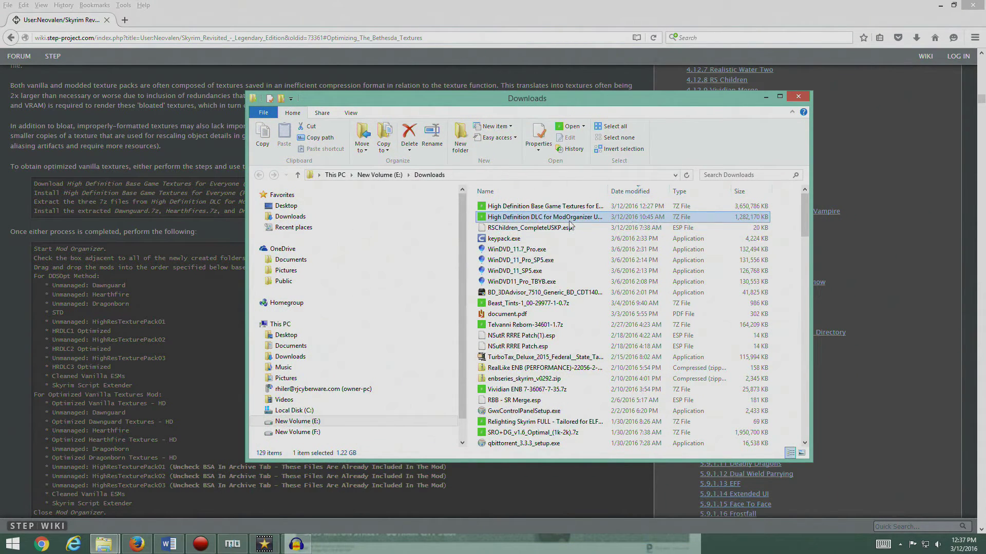
pyautogui.moveTo(608, 188); pyautogui.dragTo(700, 187)
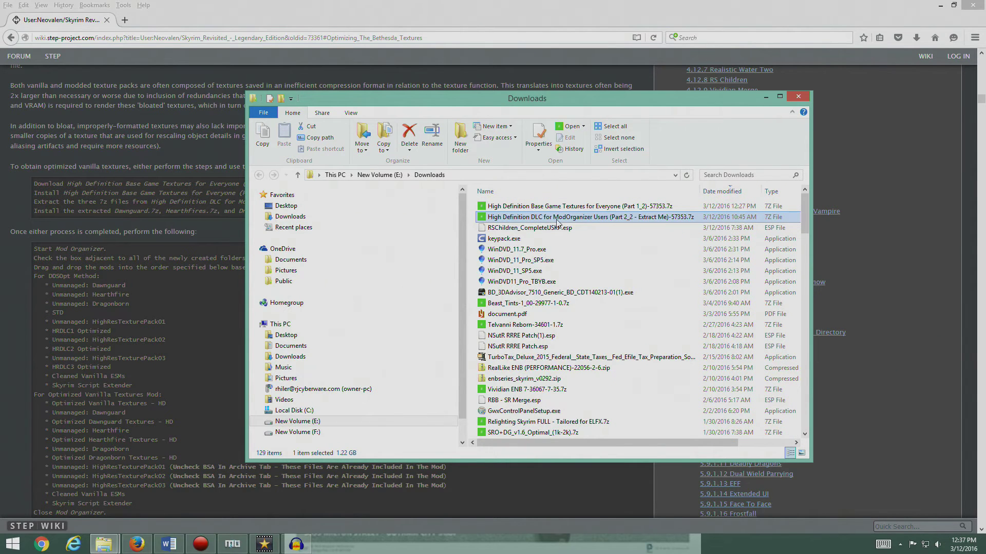
# Step: Open the HD DLC package in 7-Zip and extract the HearthFires HD archive from it
pyautogui.rightClick(557, 221)
pyautogui.moveTo(503, 241)
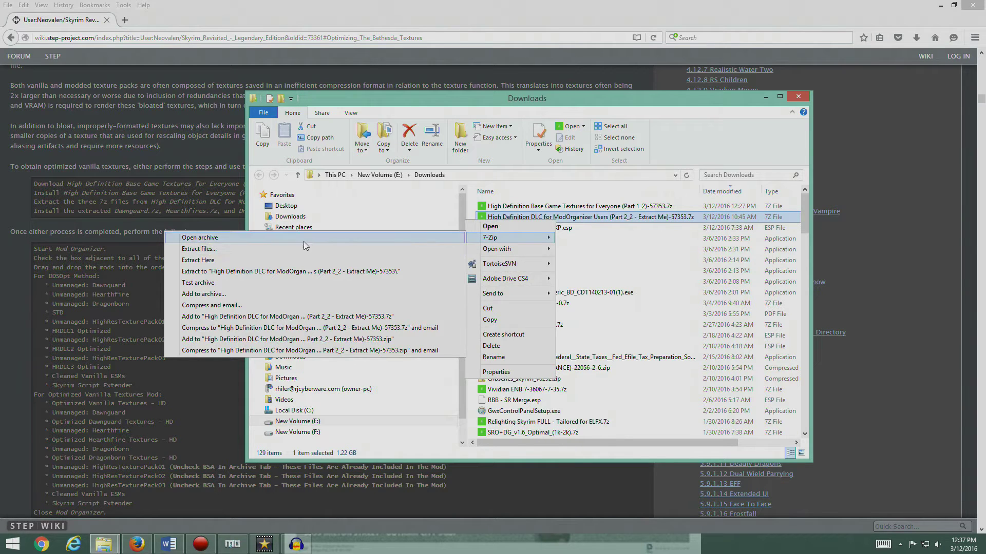
pyautogui.click(305, 242)
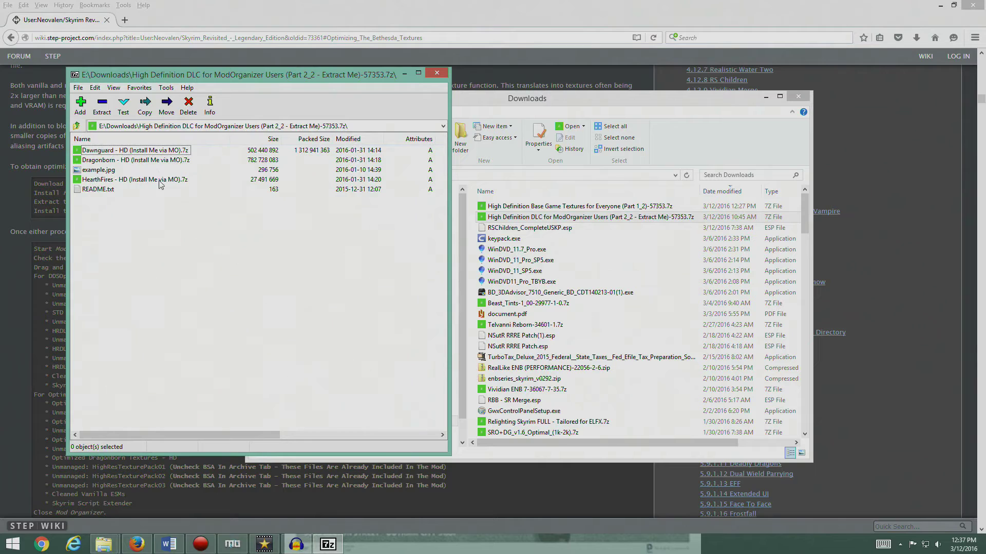
pyautogui.click(183, 150)
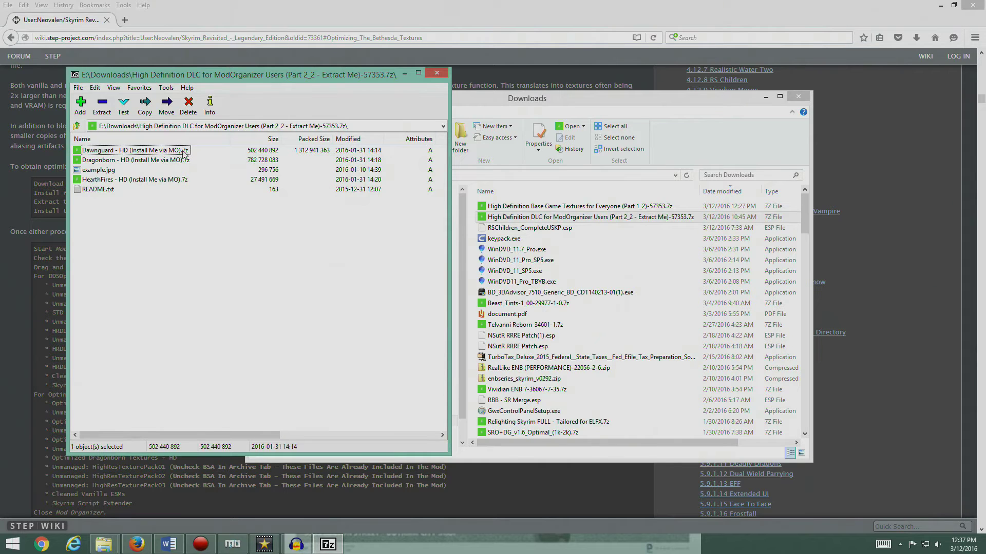
pyautogui.click(180, 162)
pyautogui.click(178, 179)
pyautogui.click(177, 151)
pyautogui.click(165, 162)
pyautogui.click(160, 180)
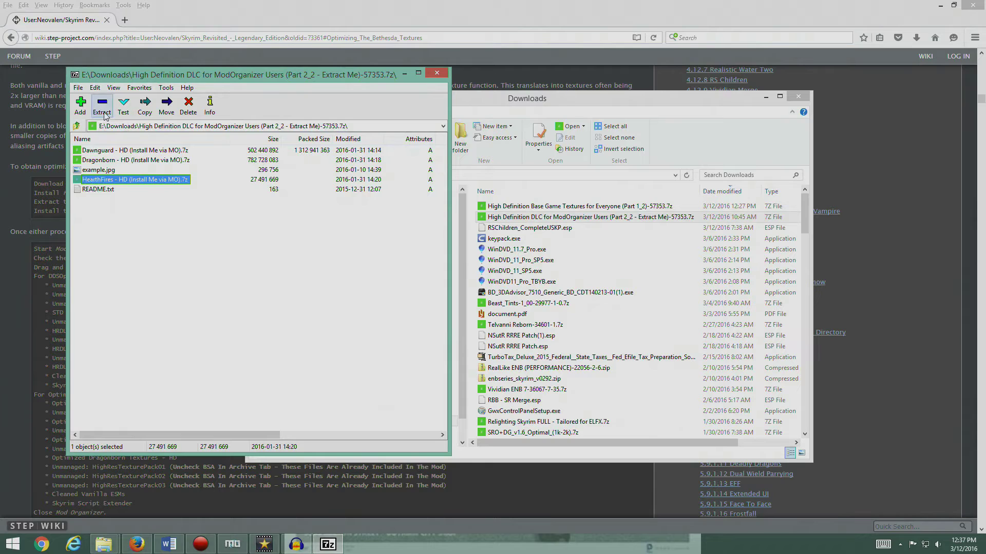
pyautogui.press('F5')
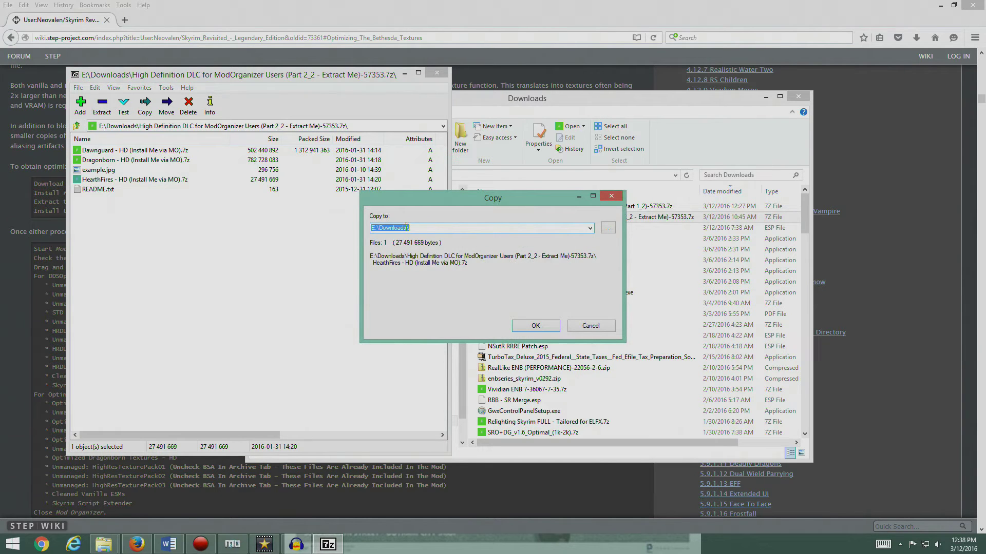
pyautogui.click(428, 230)
pyautogui.click(521, 329)
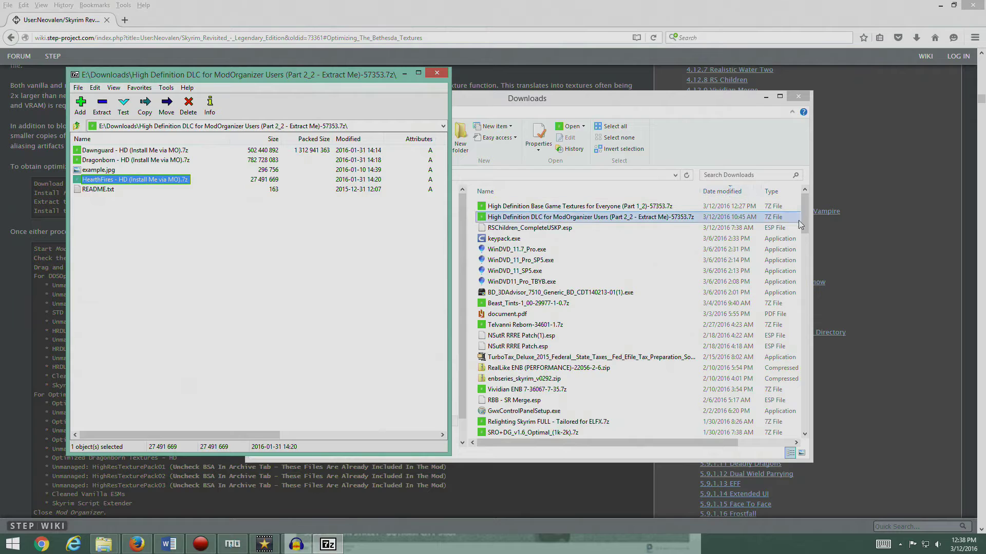
# Step: Check the extracted HearthFires archive inside the Downloads\HDDLC folder, then return to the package
pyautogui.moveTo(802, 221); pyautogui.dragTo(802, 282)
pyautogui.scroll(-20, 508, 326)
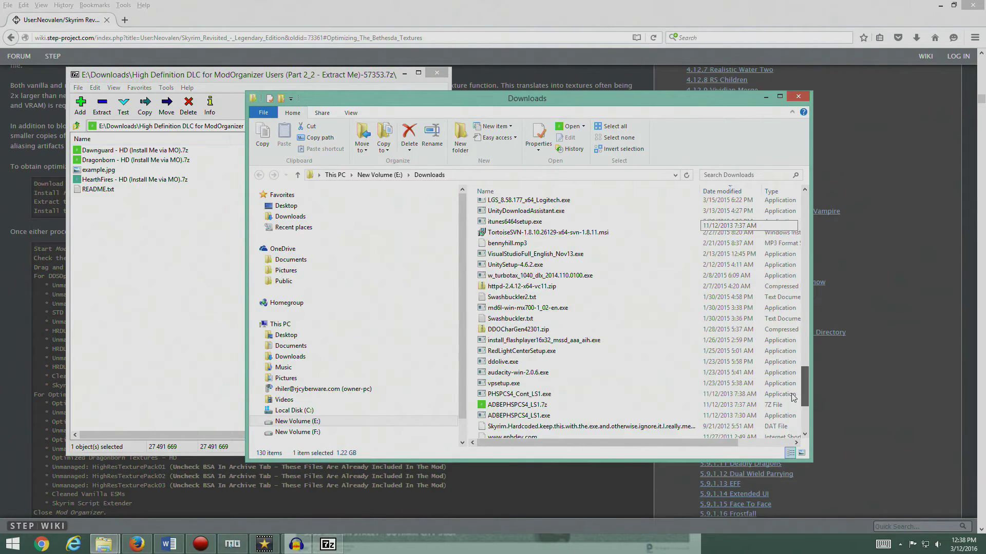
pyautogui.click(496, 317)
pyautogui.doubleClick(497, 316)
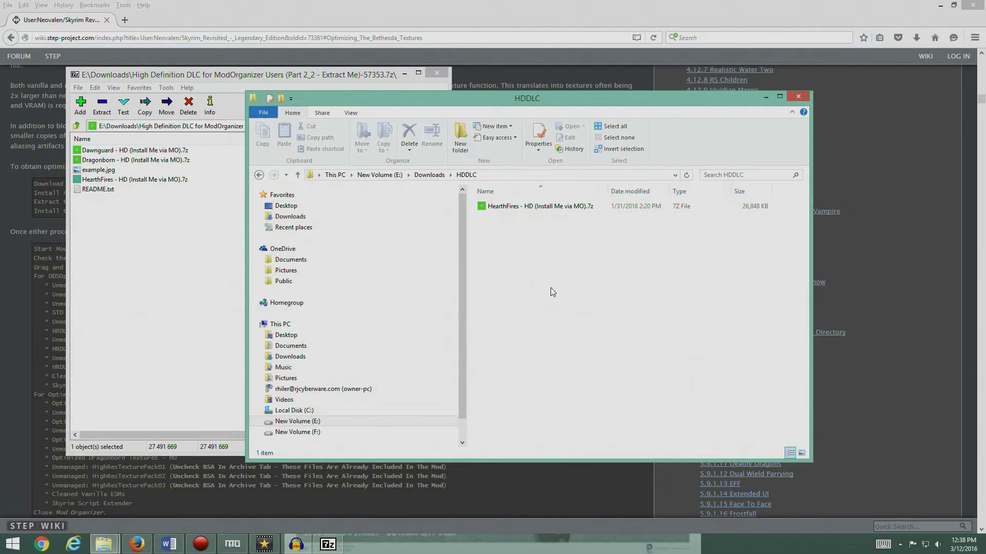
pyautogui.moveTo(440, 103); pyautogui.dragTo(561, 99)
pyautogui.click(663, 198)
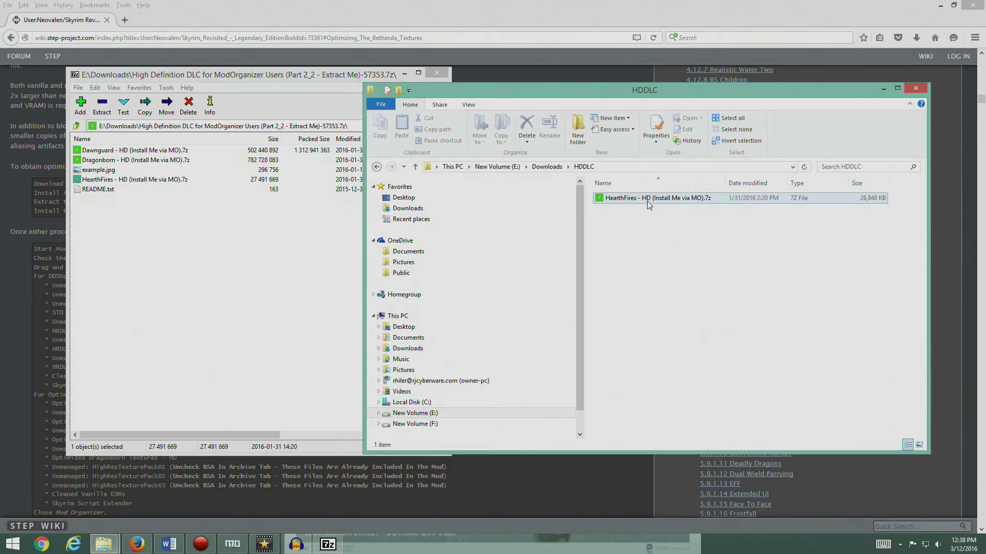
pyautogui.doubleClick(662, 198)
pyautogui.click(147, 179)
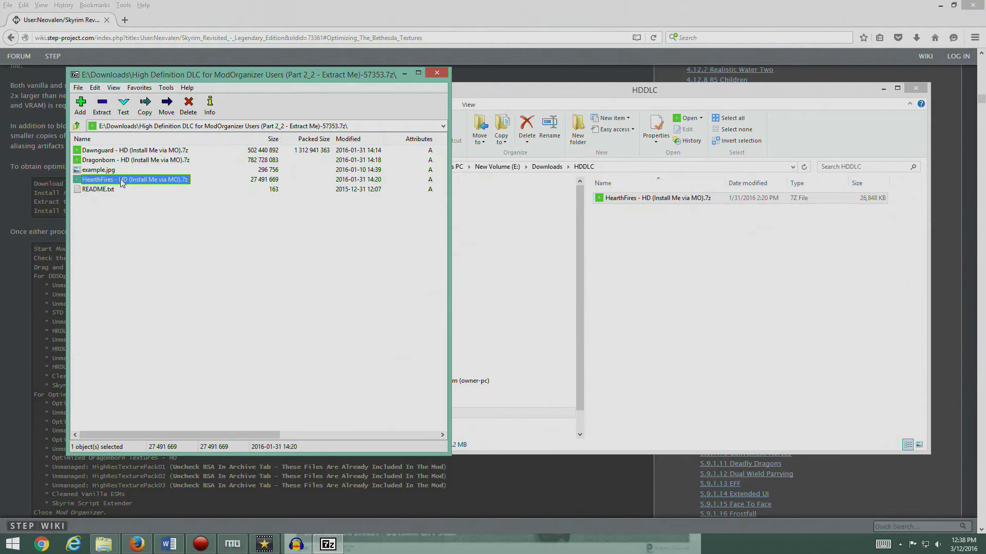
pyautogui.click(158, 226)
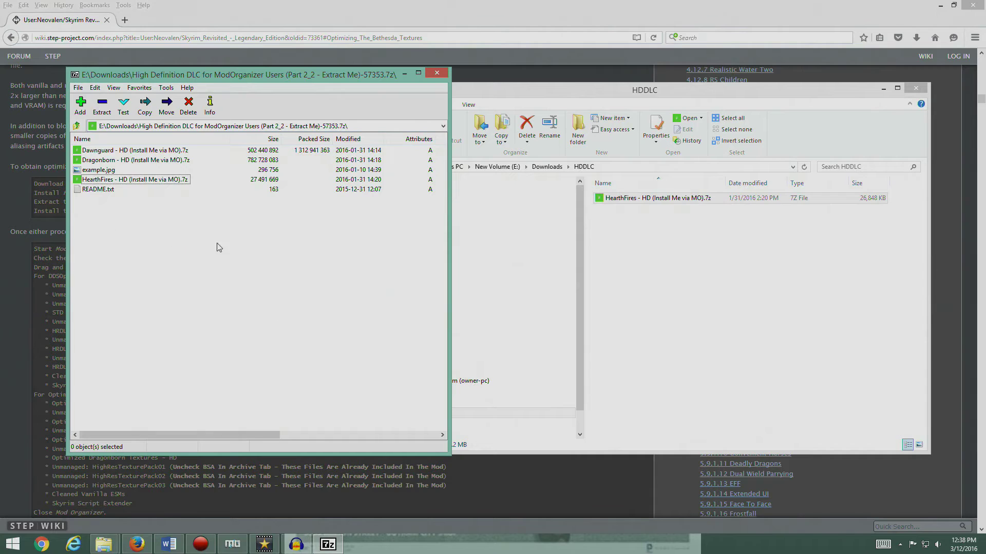
# Step: Extract all five files from the package to E:\Downloads\HDDLC, choosing Yes to All on replace
pyautogui.click(103, 105)
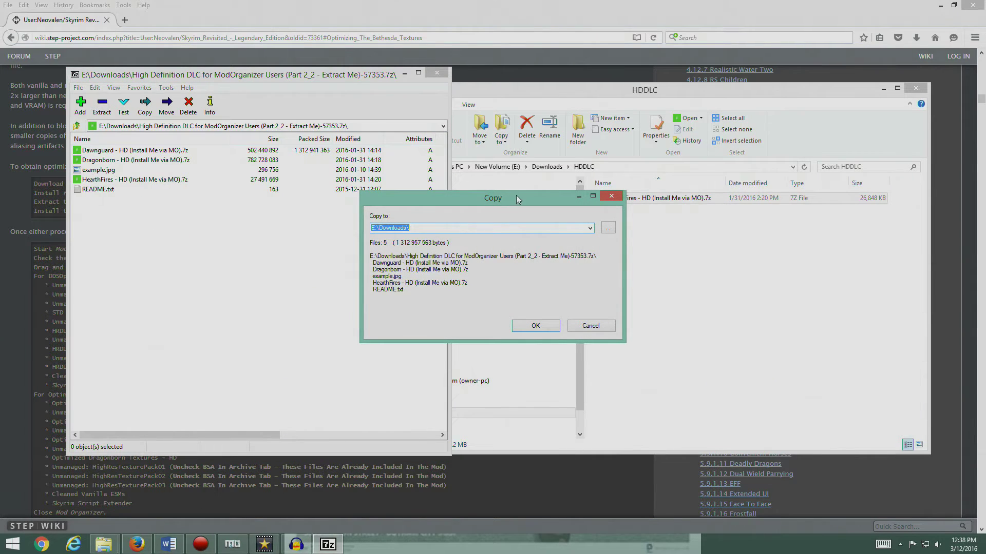
pyautogui.moveTo(517, 199); pyautogui.dragTo(323, 238)
pyautogui.press('End')
pyautogui.write('HD')
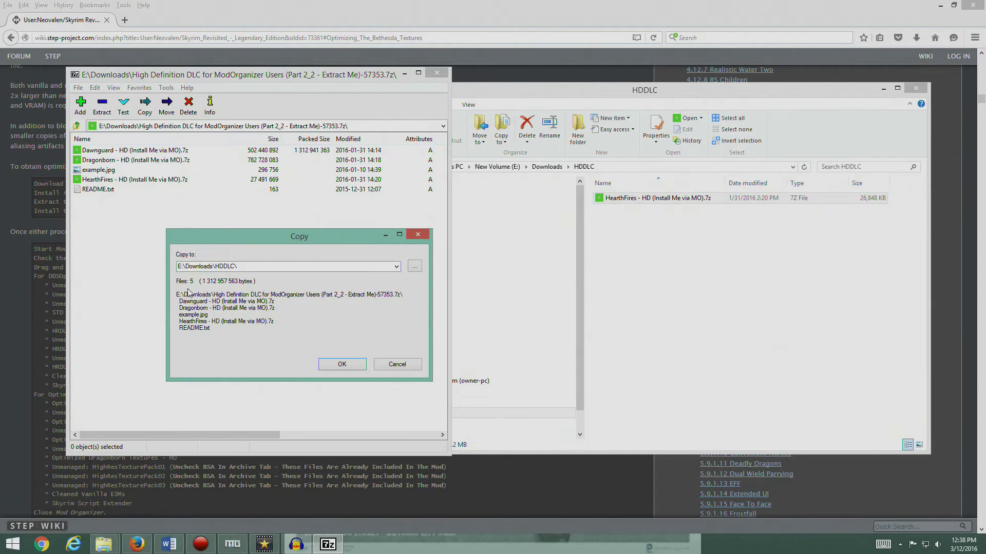
pyautogui.click(332, 366)
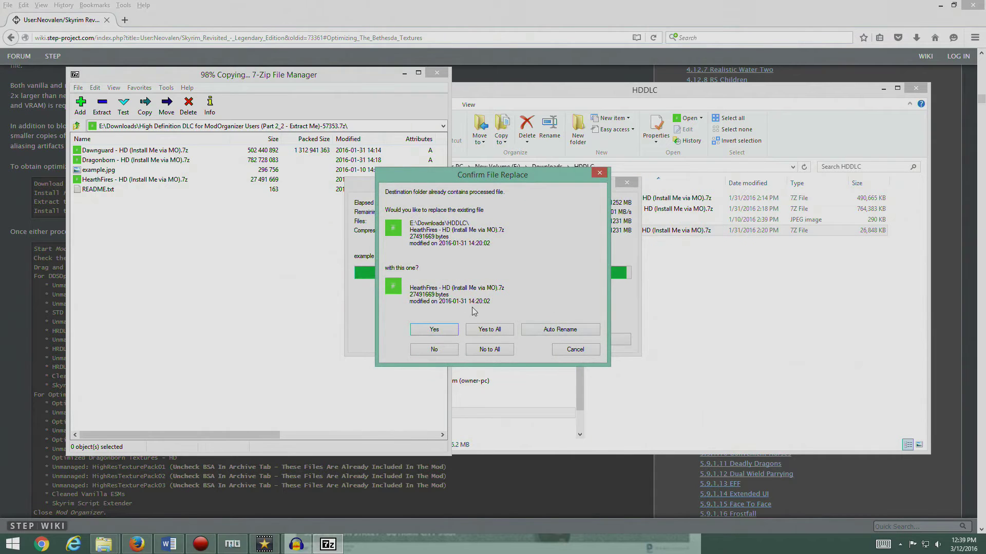
pyautogui.click(487, 330)
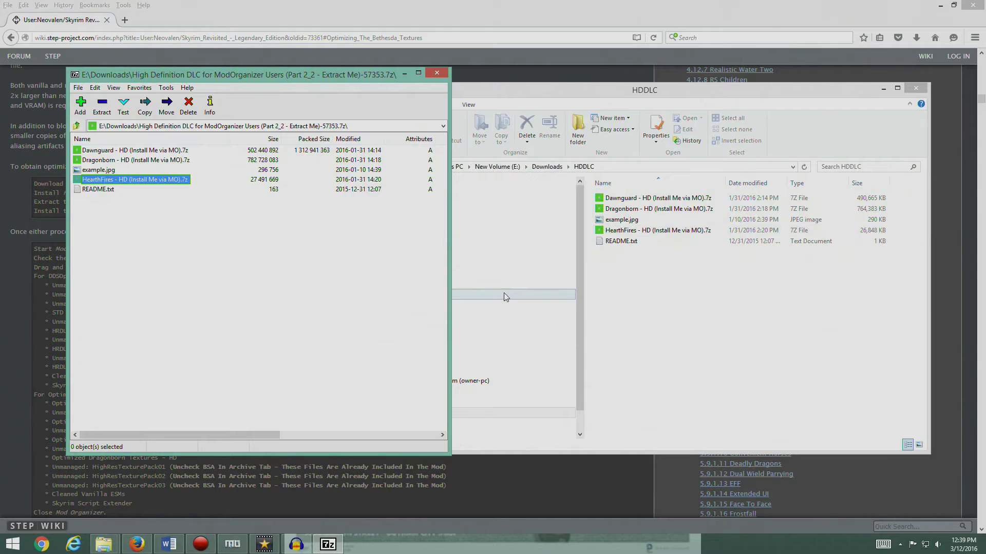
# Step: Confirm the Dawnguard, Dragonborn and HearthFires archives are in HDDLC, then return to the STEP wiki
pyautogui.click(636, 98)
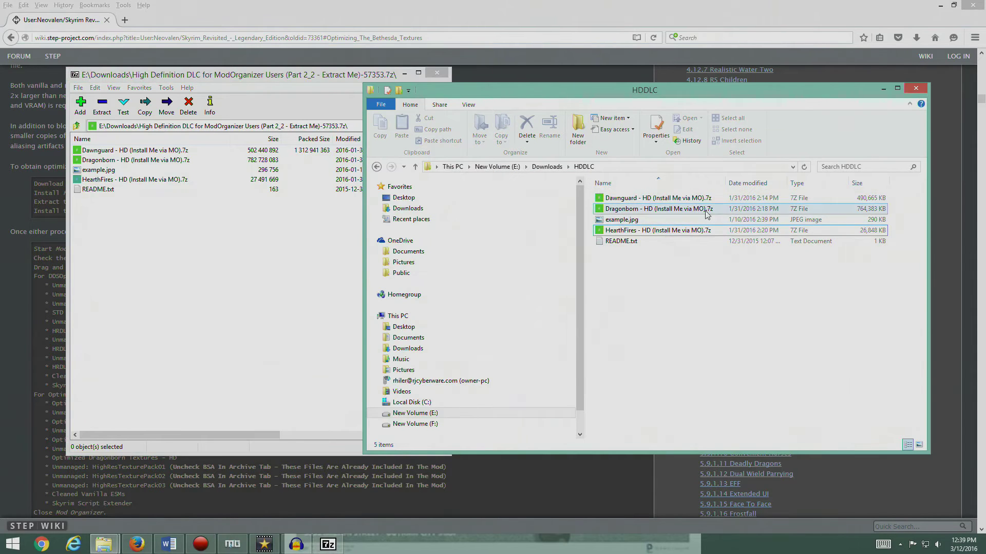
pyautogui.click(671, 230)
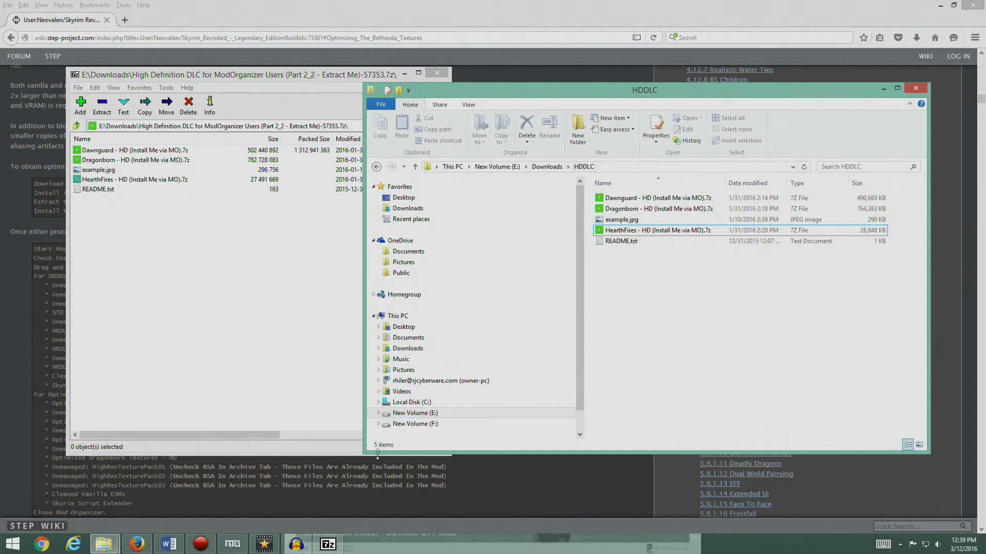
pyautogui.click(355, 470)
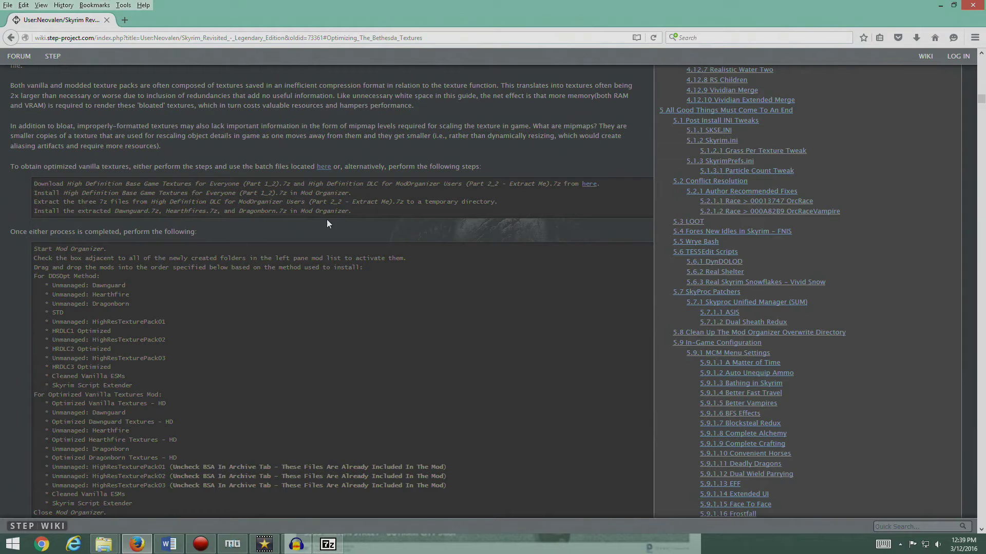
# Step: In Mod Organizer's Install Mod dialog, pick E:\Downloads\HDDLC\Dawnguard - HD (Install Me via MO).7z
pyautogui.click(233, 544)
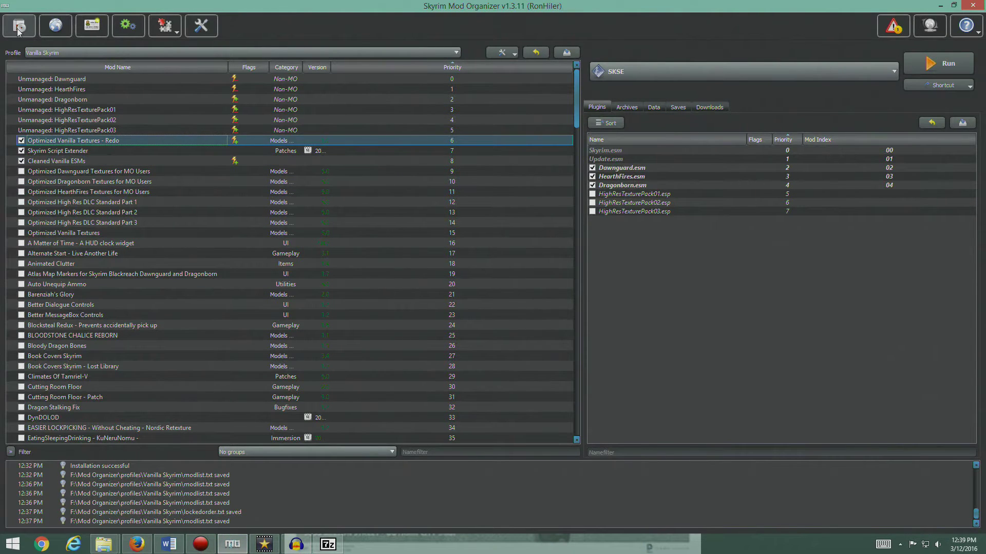
pyautogui.click(19, 29)
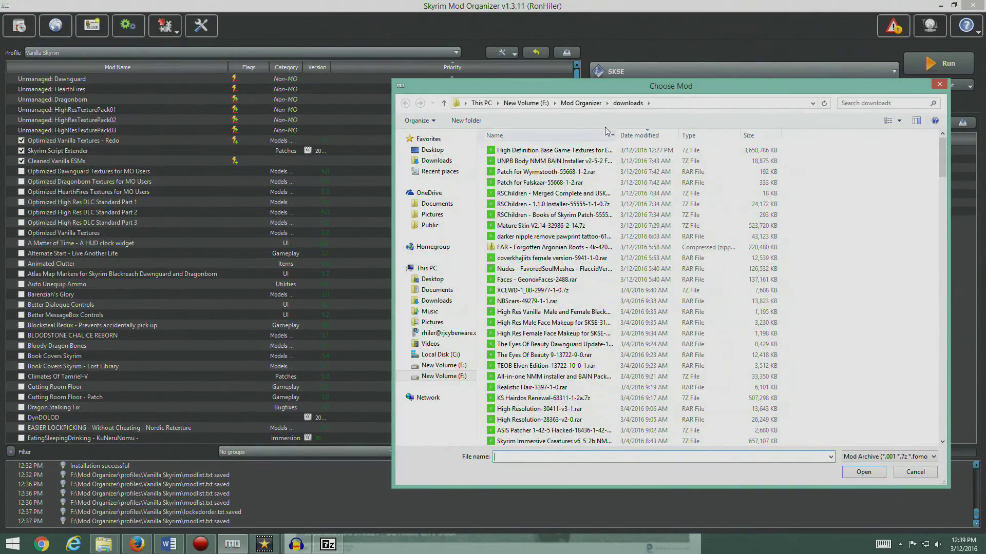
pyautogui.moveTo(942, 157)
pyautogui.mouseDown()
pyautogui.moveTo(972, 438)
pyautogui.moveTo(950, 154)
pyautogui.mouseUp()
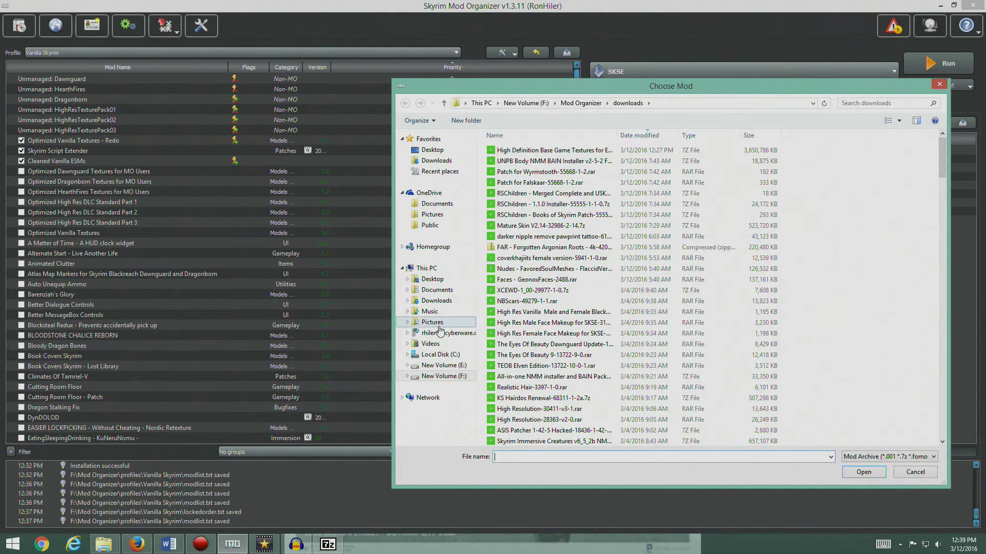
pyautogui.click(434, 365)
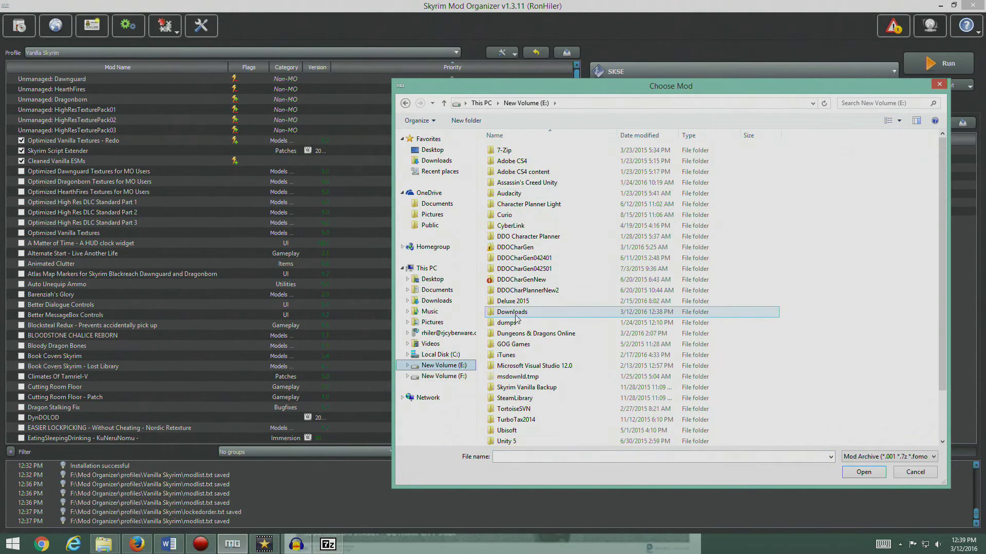
pyautogui.doubleClick(513, 311)
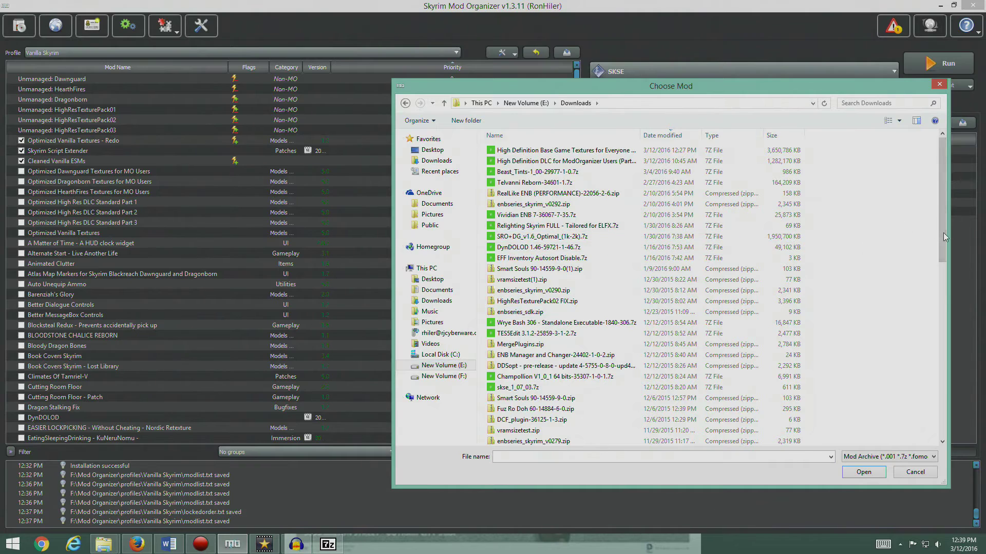
pyautogui.moveTo(943, 232); pyautogui.dragTo(942, 425)
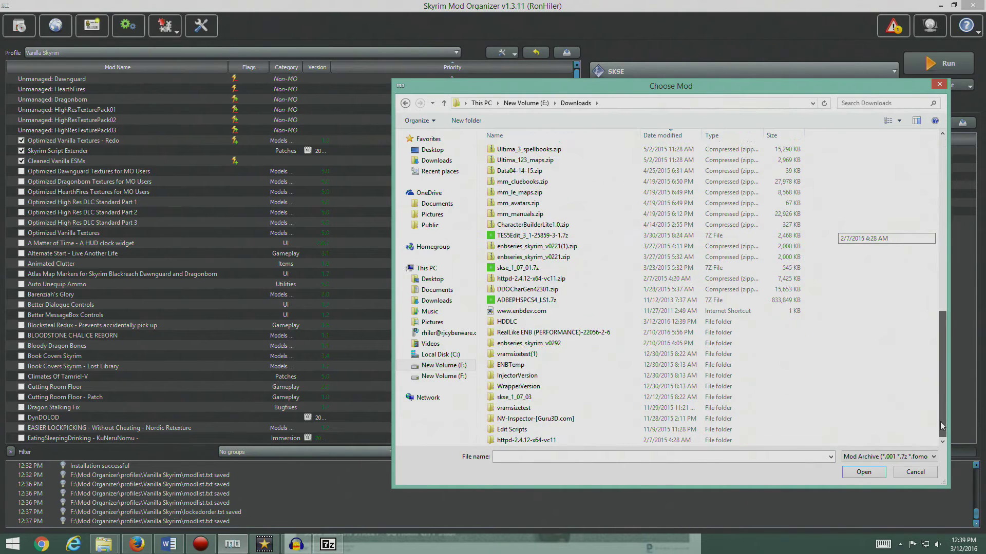
pyautogui.doubleClick(506, 322)
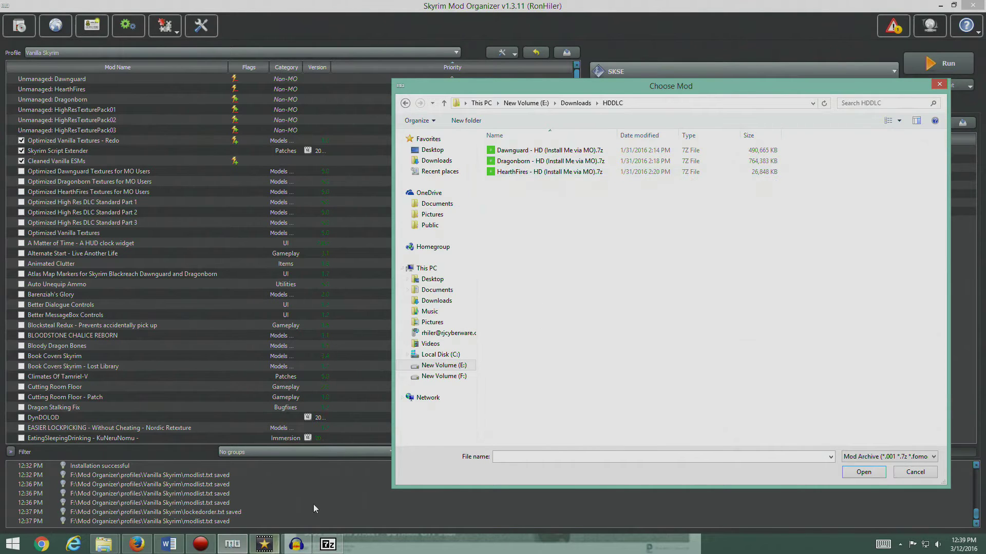
pyautogui.click(524, 152)
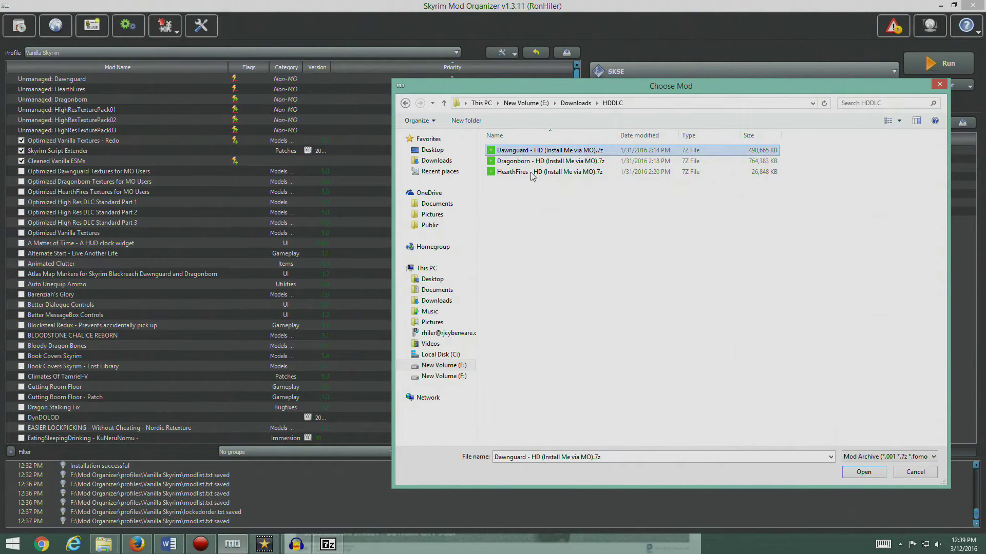
pyautogui.click(881, 473)
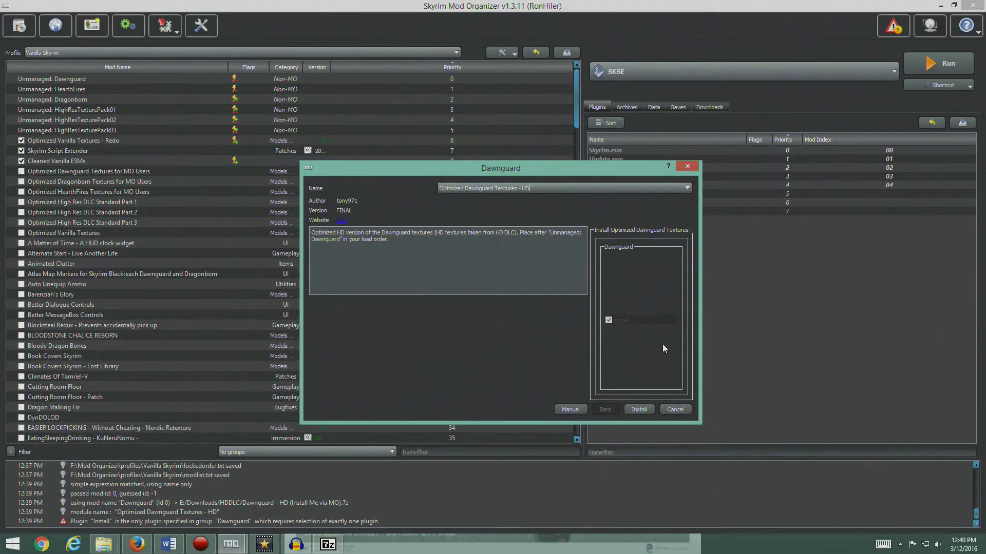
# Step: Install Optimized Dawnguard Textures - HD, move it to priority 7 below Optimized Vanilla Textures - Redo, and enable it
pyautogui.click(639, 409)
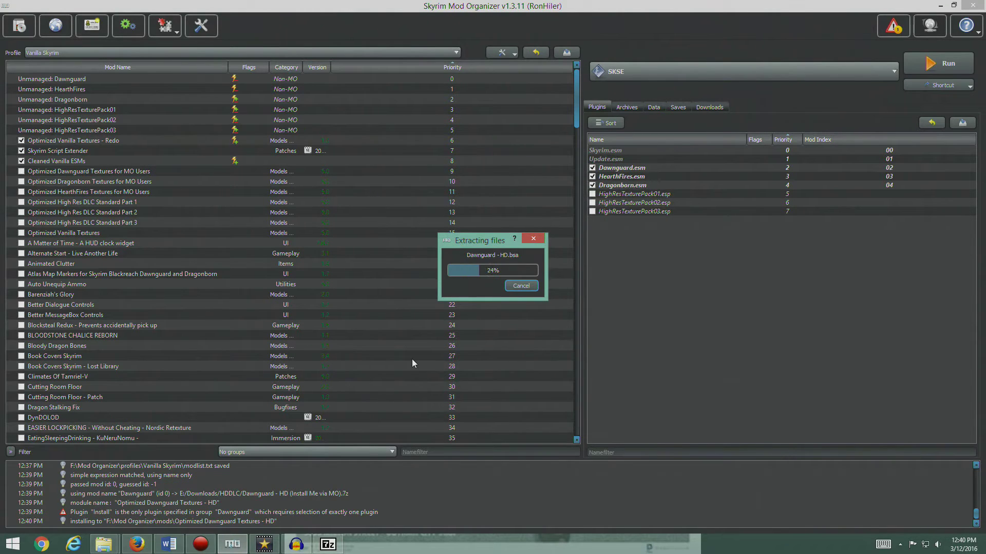
pyautogui.moveTo(578, 121); pyautogui.dragTo(590, 438)
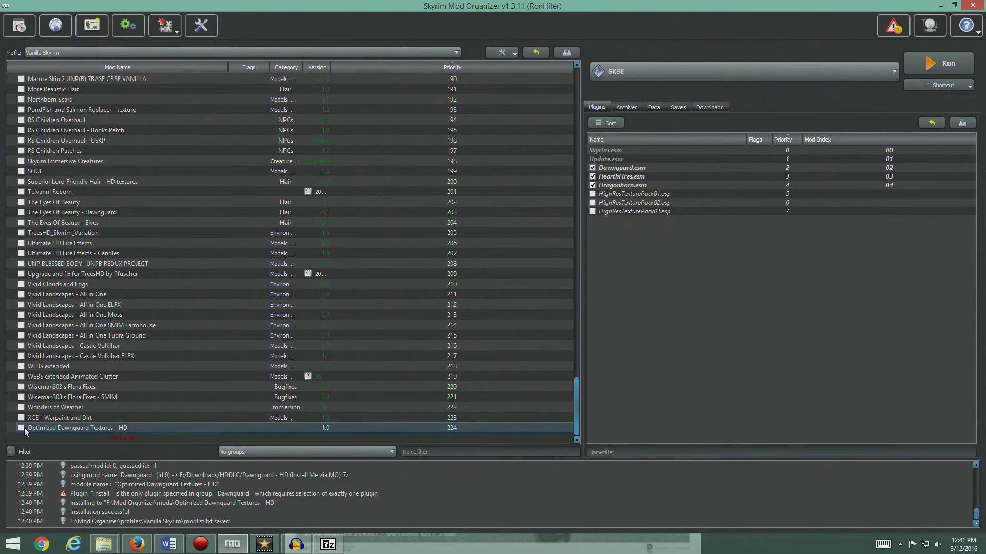
pyautogui.moveTo(42, 429); pyautogui.dragTo(158, 146)
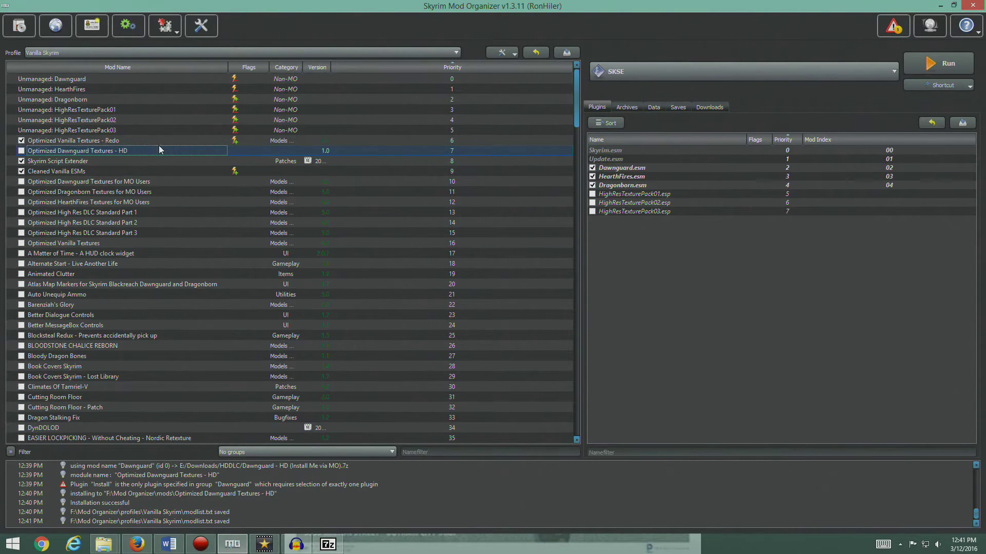
pyautogui.click(21, 151)
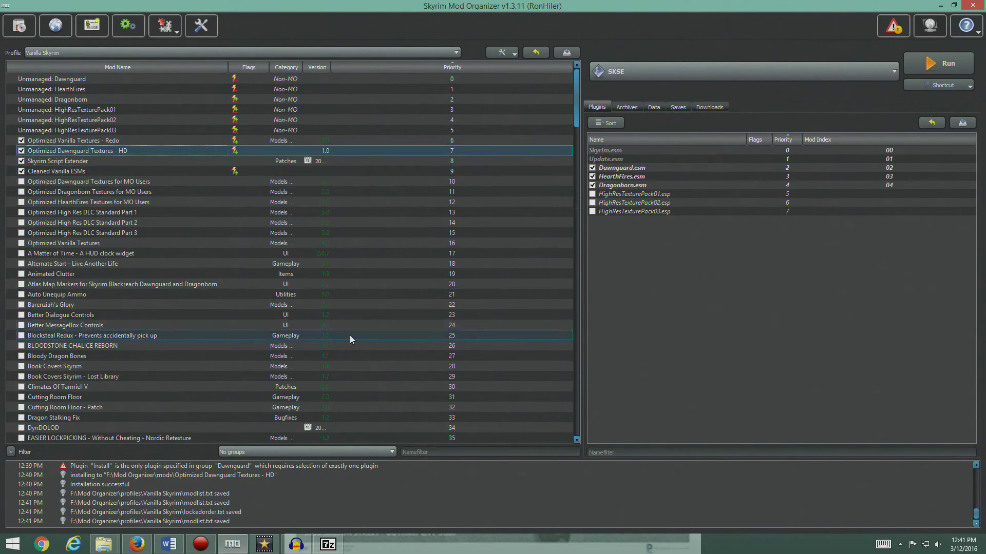
pyautogui.click(20, 25)
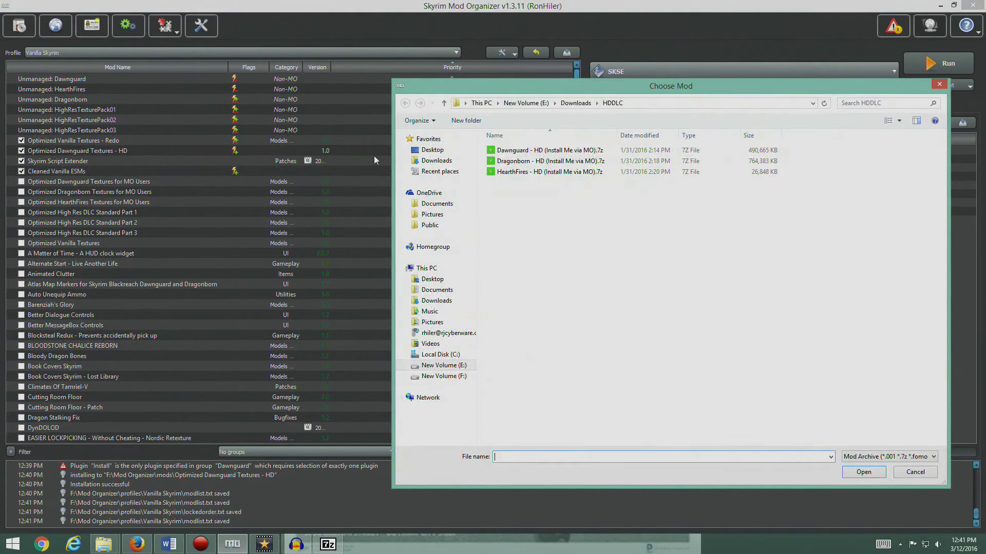
# Step: Install Optimized Dragonborn Textures - HD from the HDDLC archive and keep its extraction progress in view
pyautogui.click(504, 163)
pyautogui.click(862, 472)
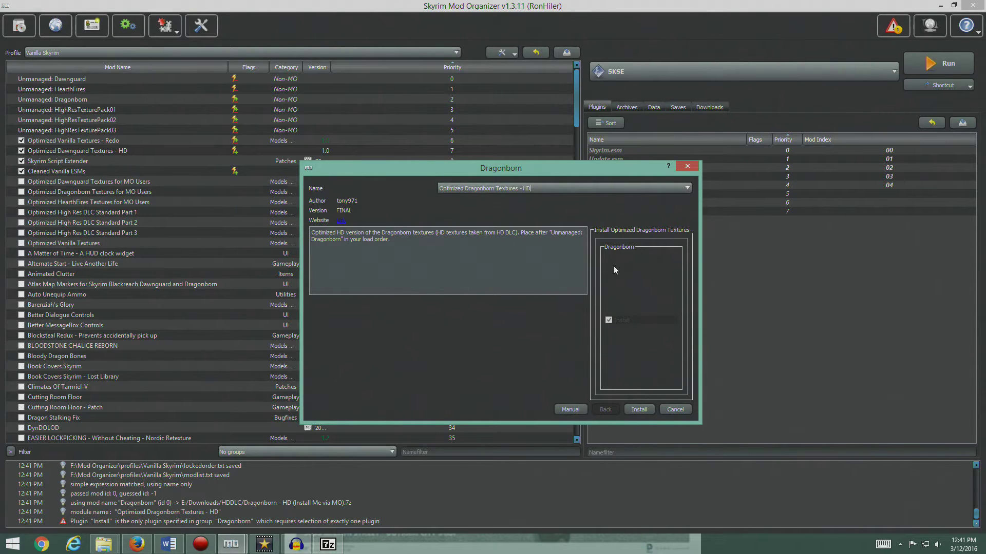
pyautogui.click(640, 413)
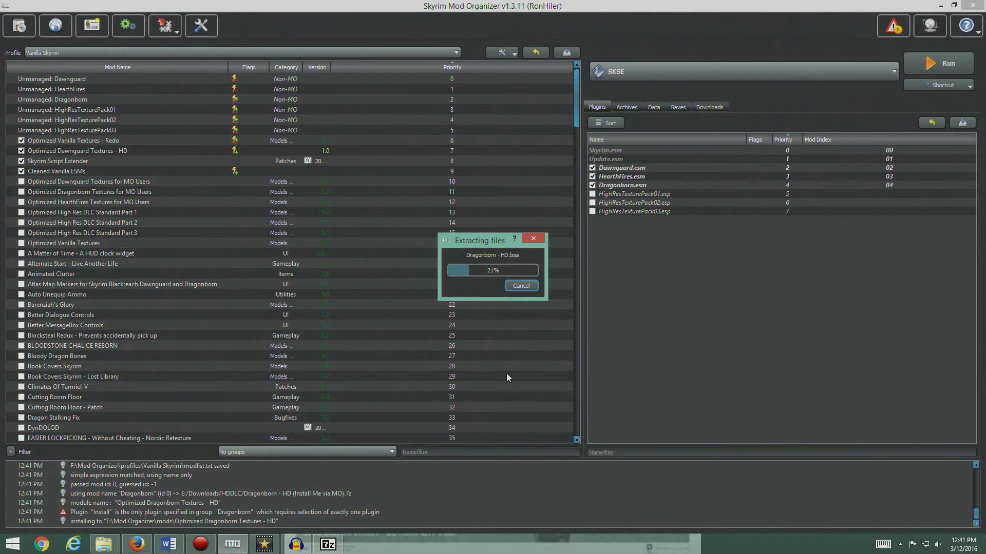
pyautogui.moveTo(232, 543)
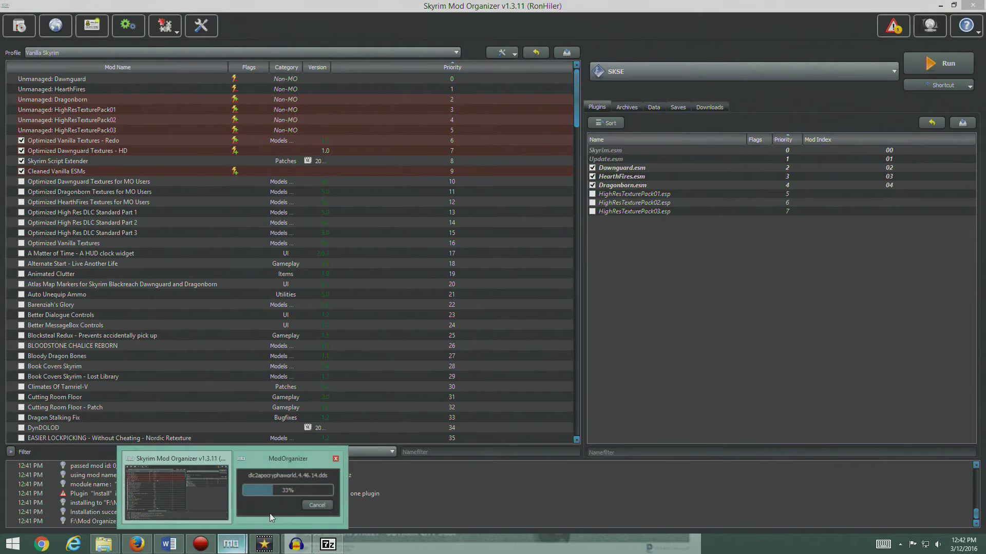
pyautogui.click(269, 514)
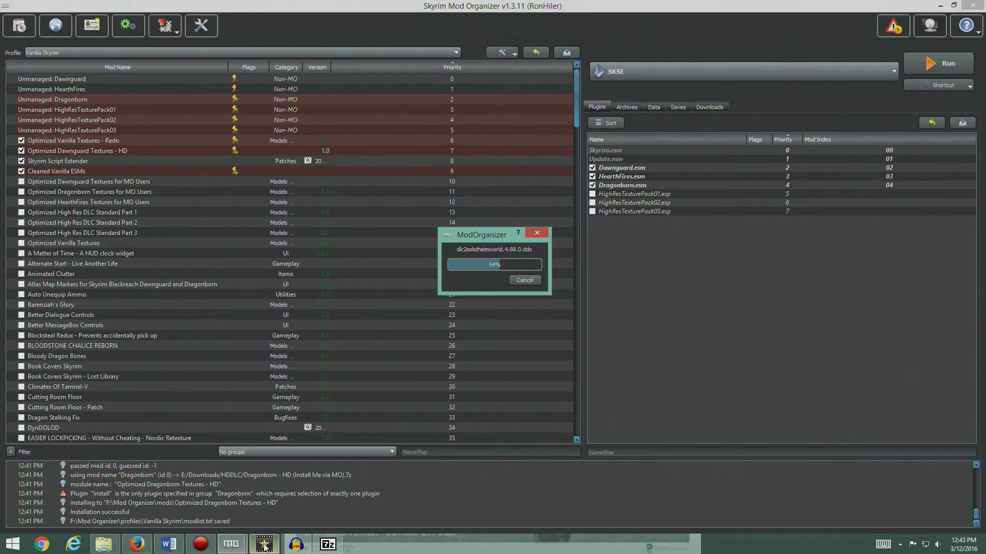
pyautogui.click(137, 544)
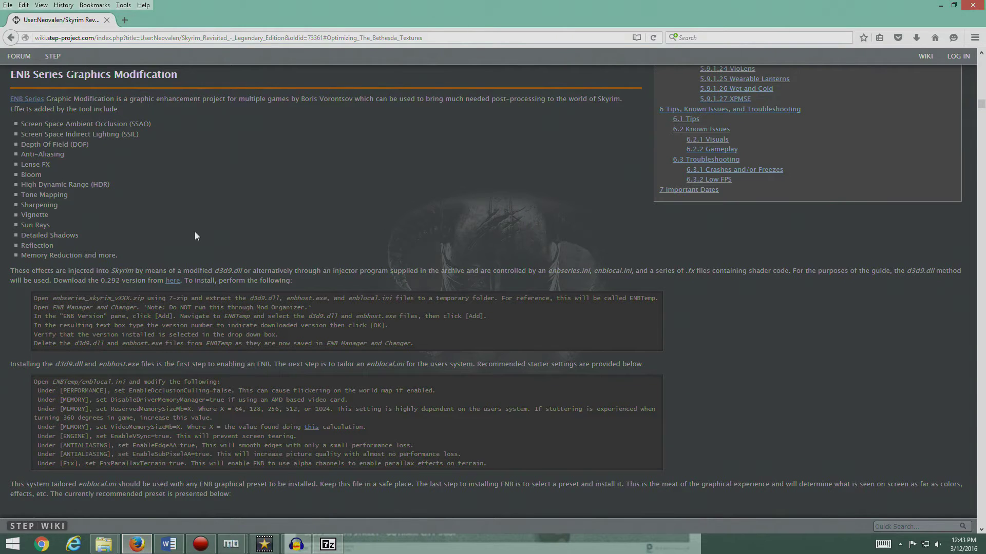
# Step: Scroll the STEP guide to the Optimizing The Bethesda Textures mod order list
pyautogui.scroll(-5, 251, 259)
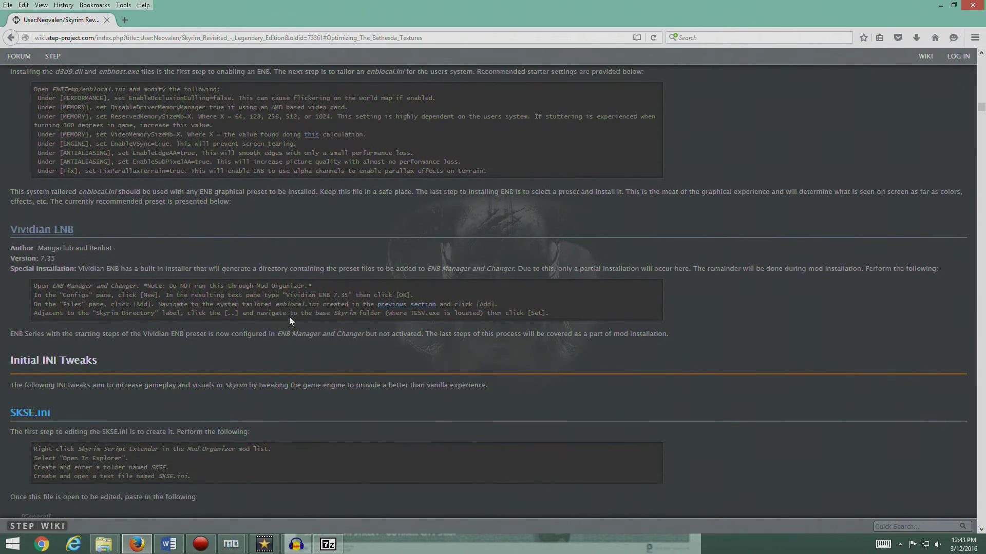
pyautogui.scroll(3, 290, 318)
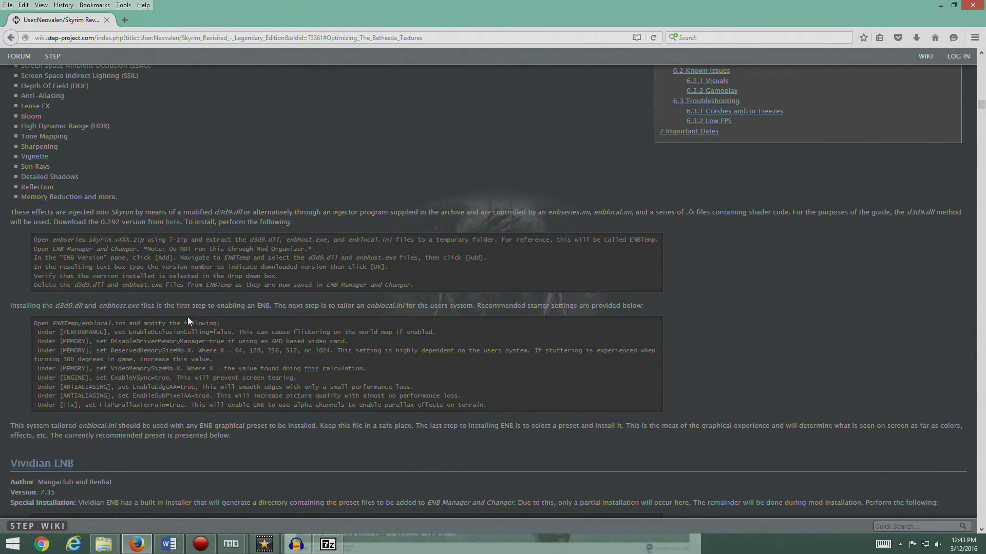
pyautogui.scroll(-20, 320, 374)
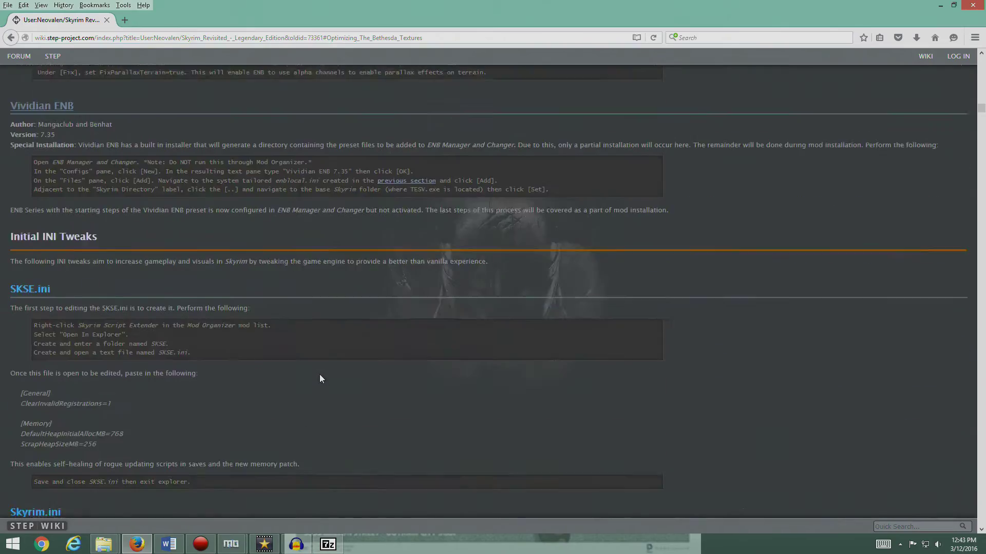
pyautogui.scroll(-5, 320, 379)
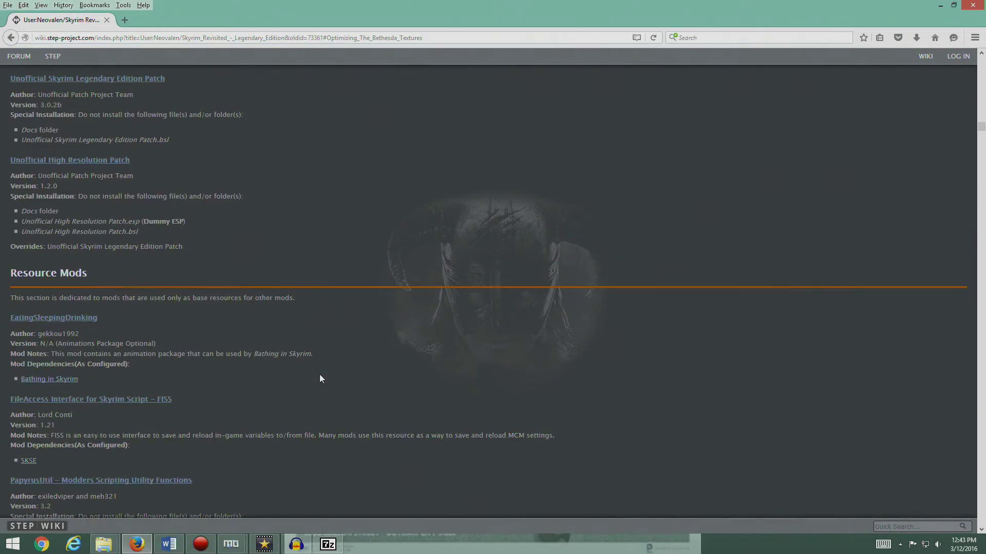
pyautogui.scroll(-10, 319, 379)
pyautogui.scroll(9, 319, 379)
pyautogui.scroll(15, 320, 374)
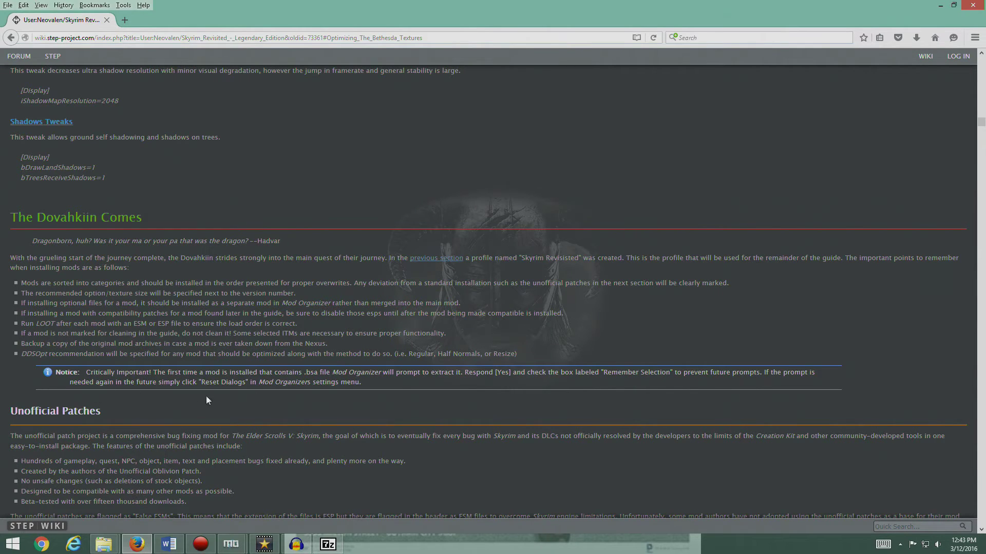
pyautogui.scroll(15, 283, 379)
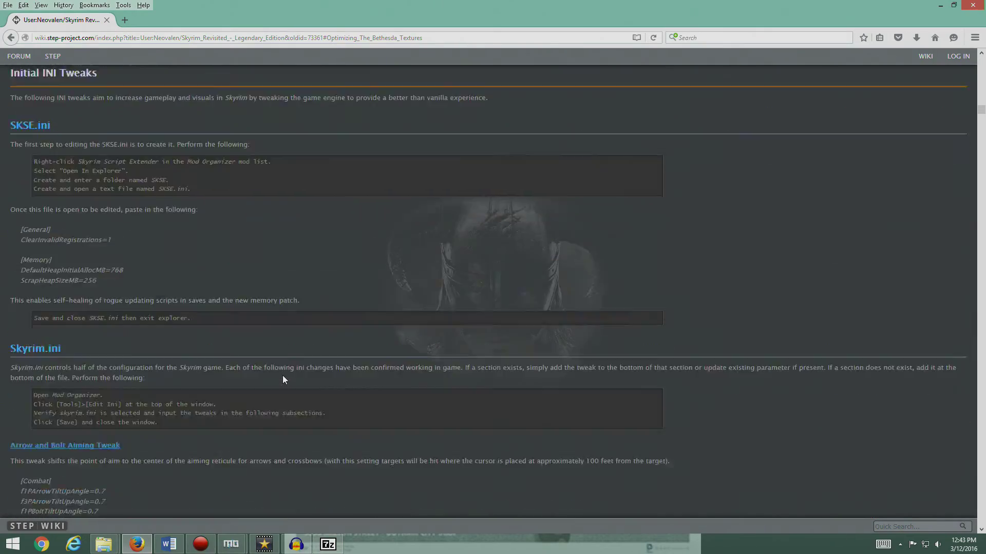
pyautogui.scroll(10, 283, 380)
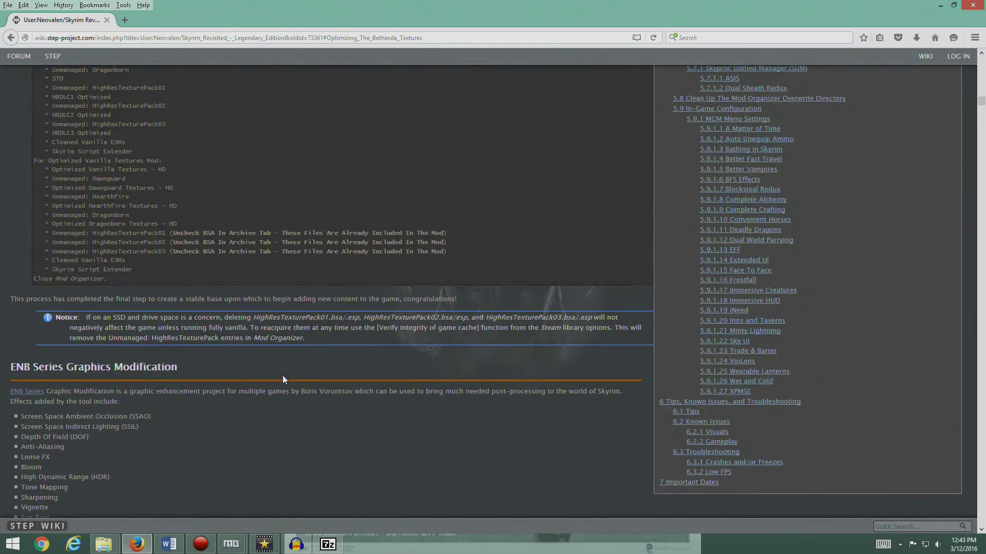
pyautogui.scroll(6, 282, 377)
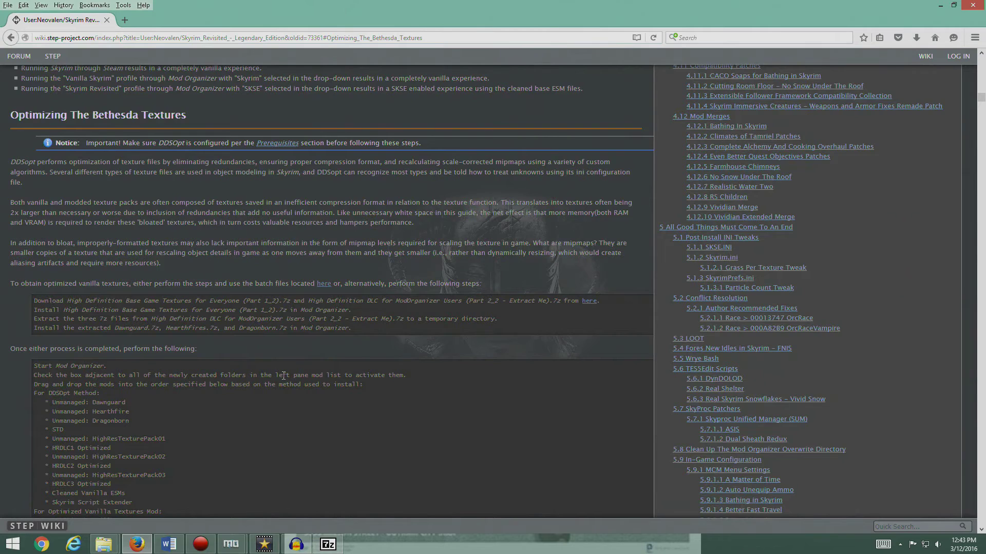
pyautogui.scroll(-2, 283, 377)
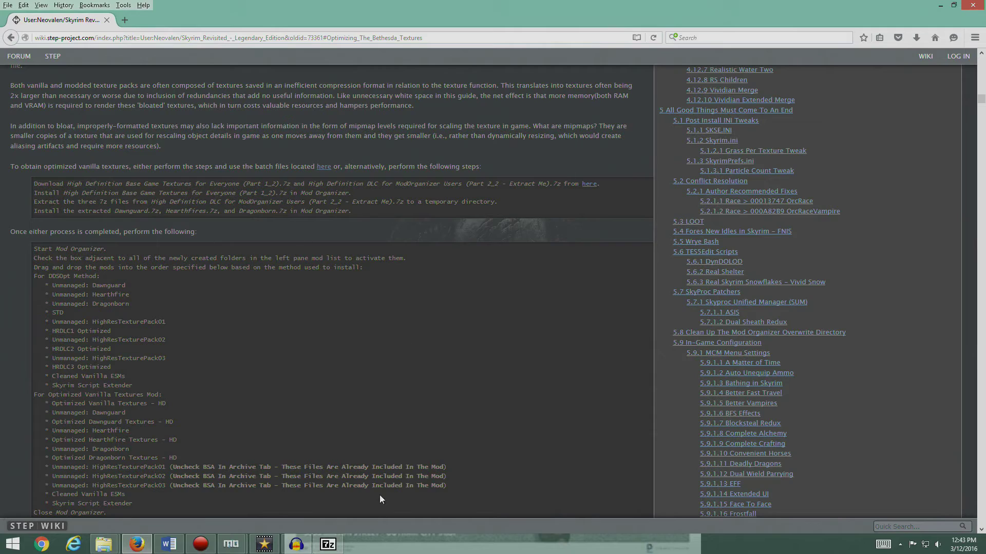
pyautogui.moveTo(274, 547)
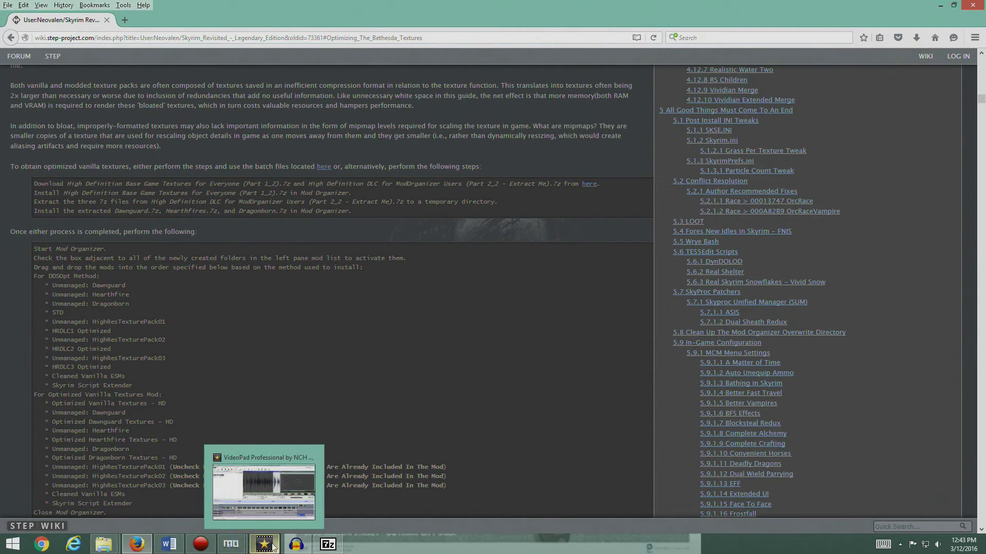
pyautogui.scroll(-20, 366, 398)
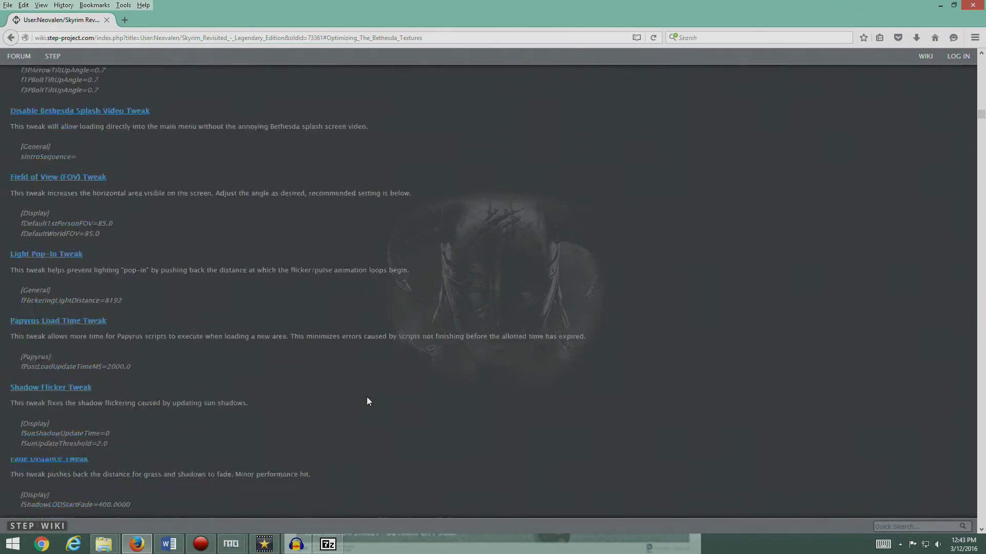
pyautogui.scroll(-10, 368, 401)
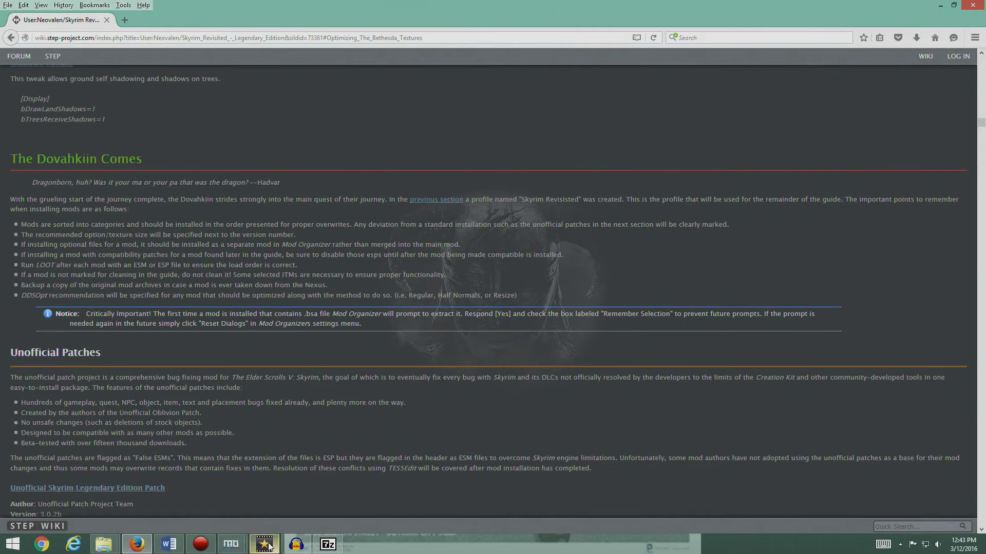
# Step: Confirm the Dragonborn HD extraction has finished and return to Mod Organizer's mod list
pyautogui.click(271, 502)
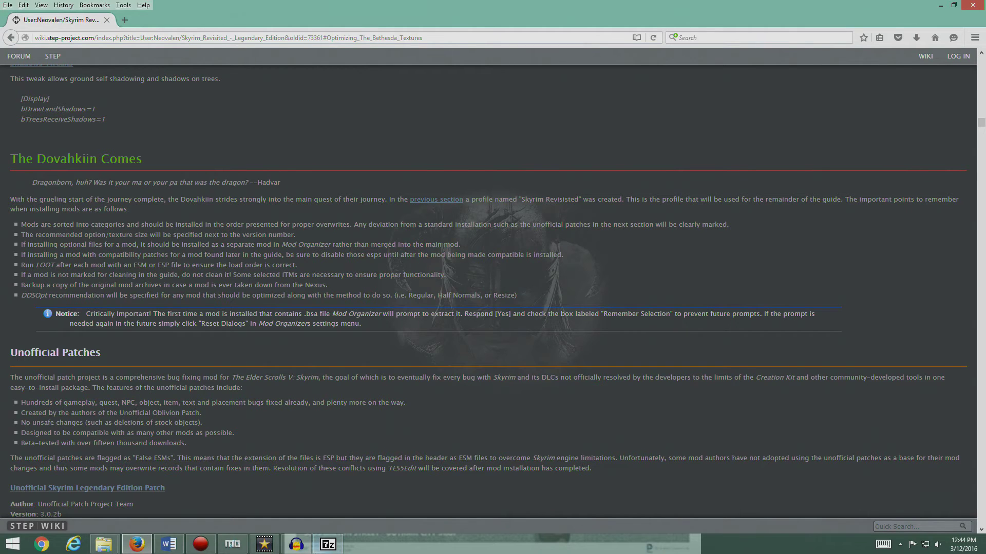
pyautogui.click(233, 544)
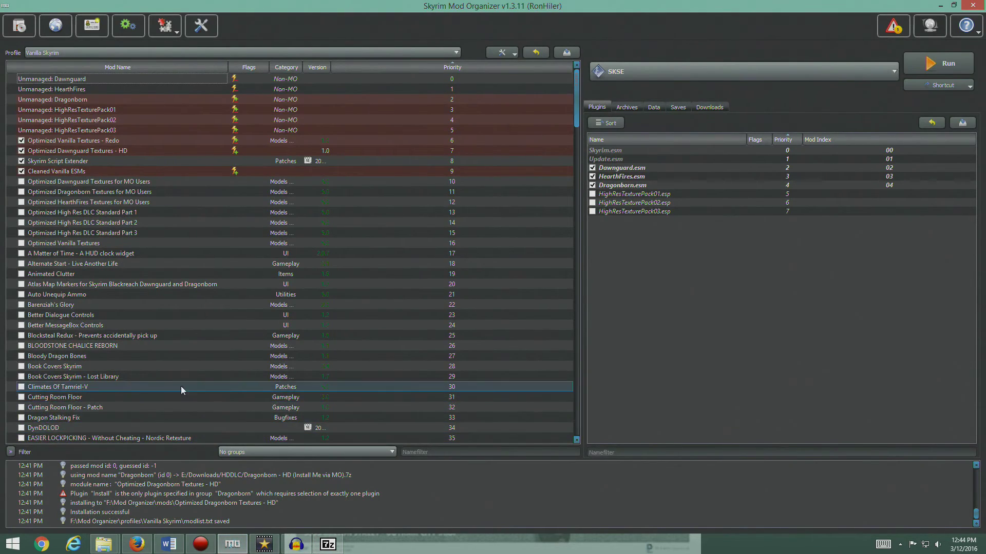
pyautogui.scroll(-20, 169, 402)
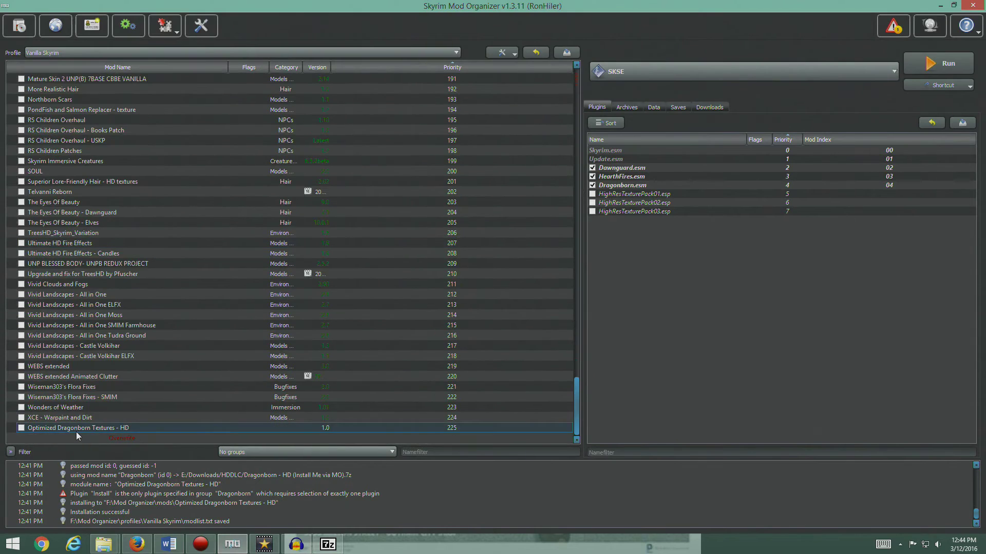
# Step: Move Optimized Dragonborn Textures - HD to priority 8, then choose the HearthFires HD archive to install
pyautogui.moveTo(76, 429); pyautogui.dragTo(146, 156)
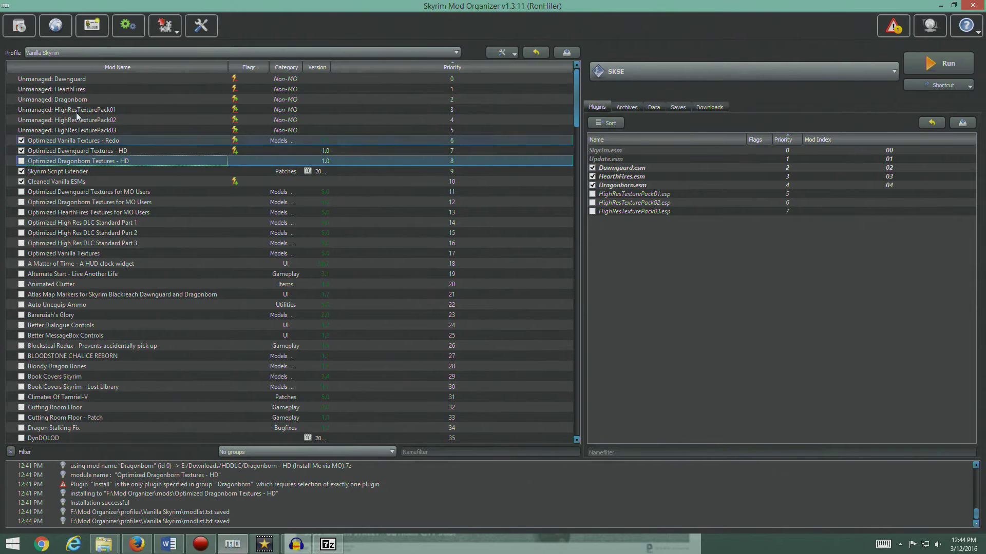
pyautogui.click(26, 35)
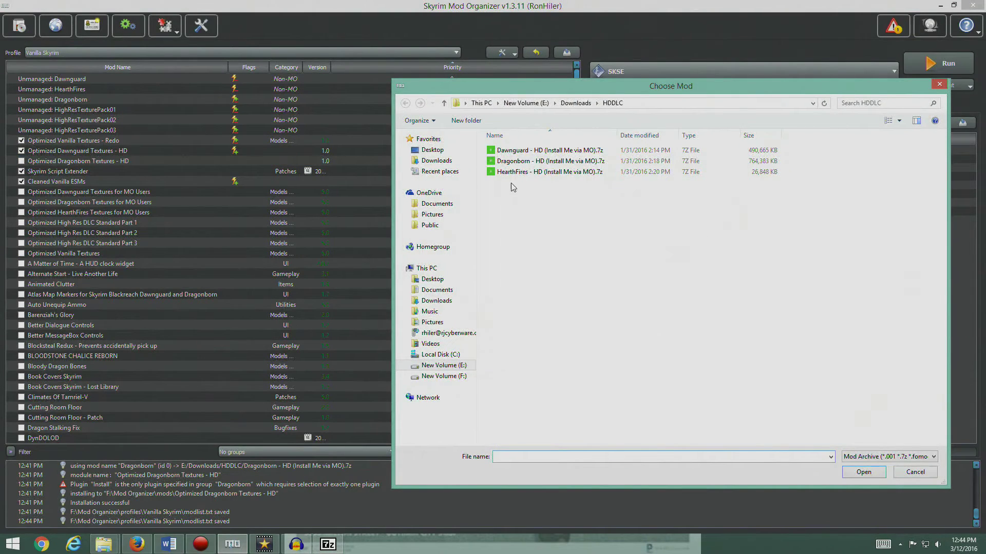
pyautogui.click(522, 172)
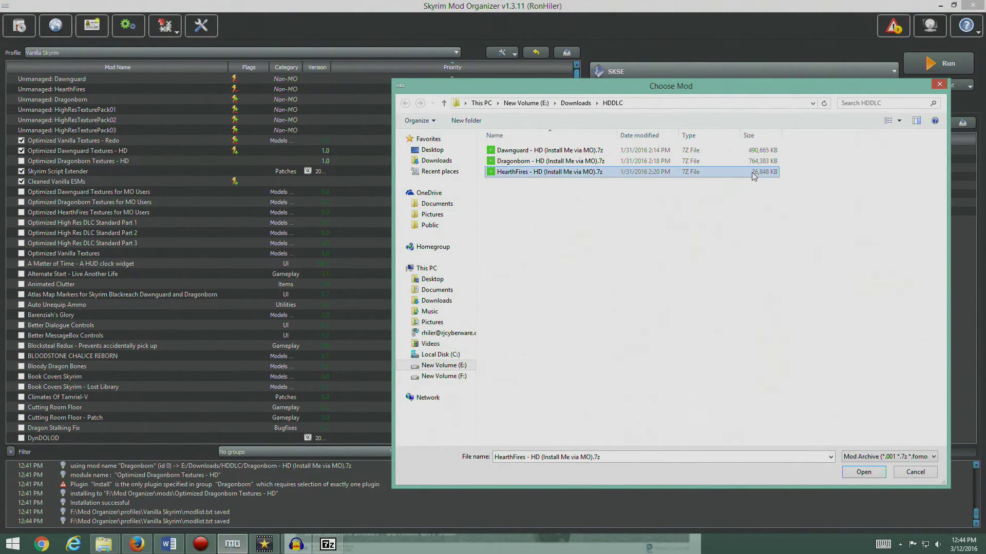
# Step: Install Optimized HearthFires Textures - HD at priority 9 below Dragonborn HD, and enable both HD mods
pyautogui.click(863, 474)
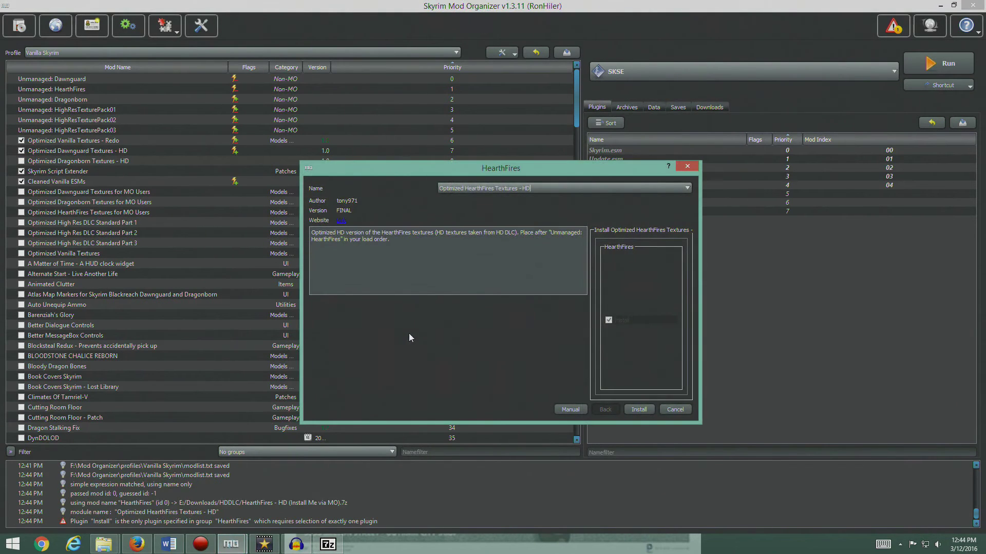
pyautogui.click(639, 409)
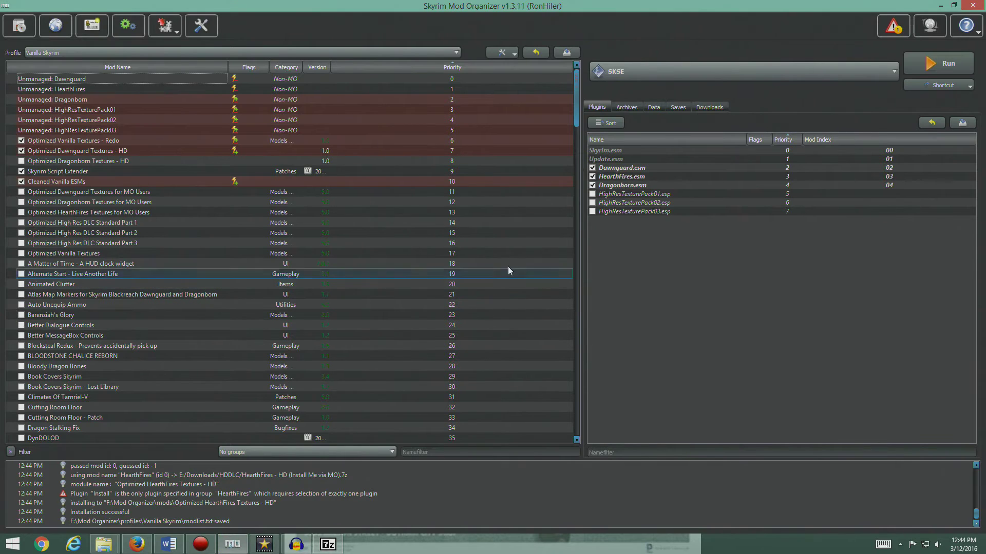
pyautogui.moveTo(578, 117); pyautogui.dragTo(593, 446)
pyautogui.moveTo(86, 428); pyautogui.dragTo(184, 165)
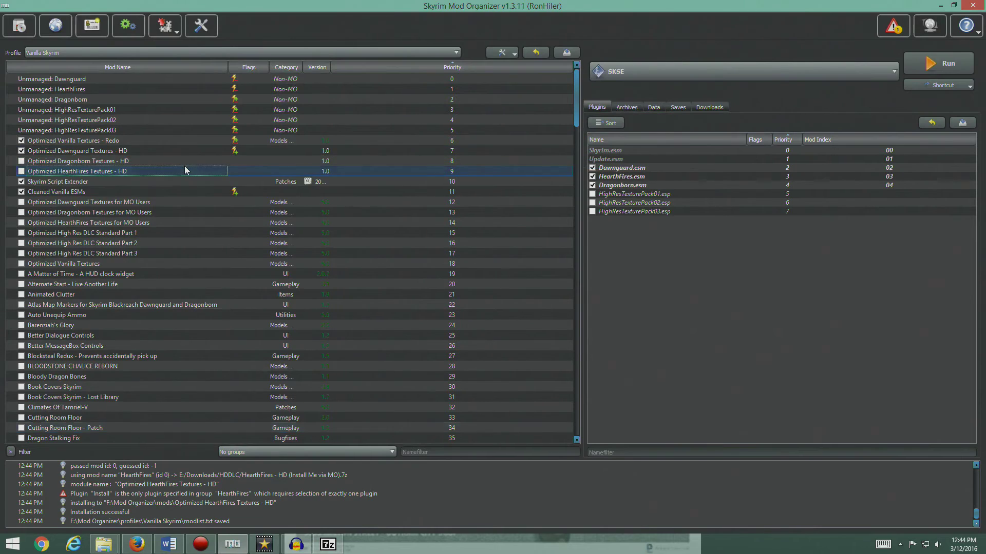
pyautogui.click(21, 160)
pyautogui.click(21, 171)
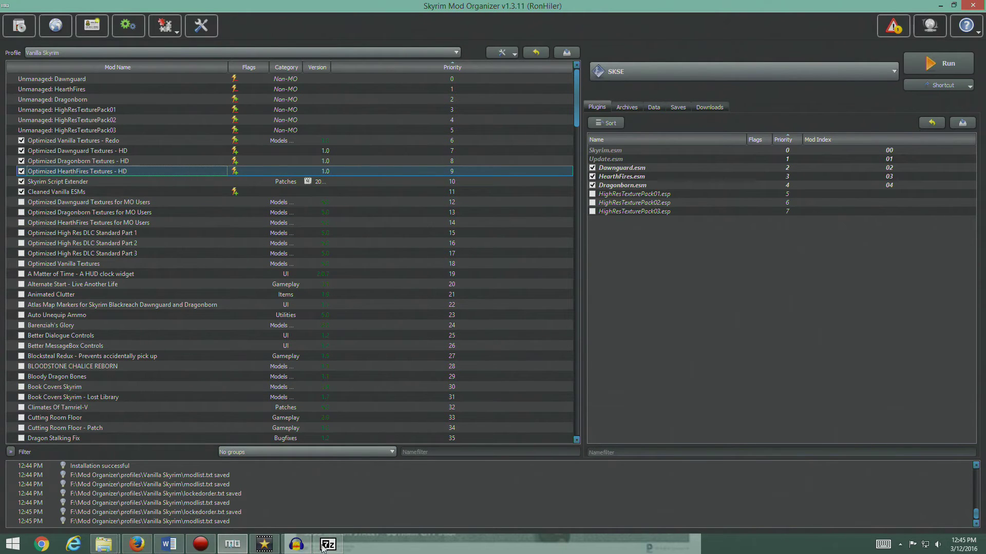
pyautogui.click(137, 544)
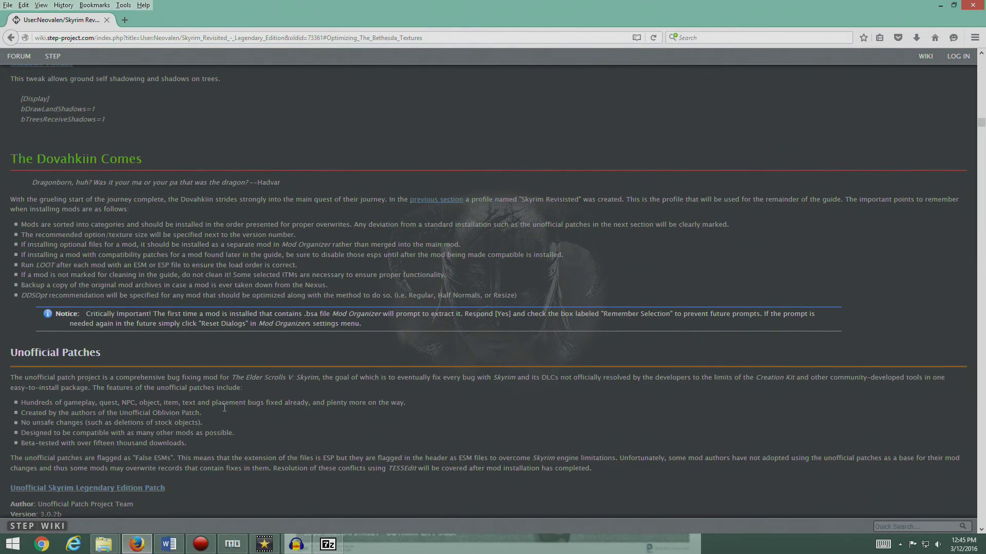
# Step: Scroll the STEP guide to the 'For Optimized Vanilla Textures Mod' load-order list, minimizing Mod Organizer
pyautogui.scroll(-4, 225, 407)
pyautogui.scroll(15, 224, 407)
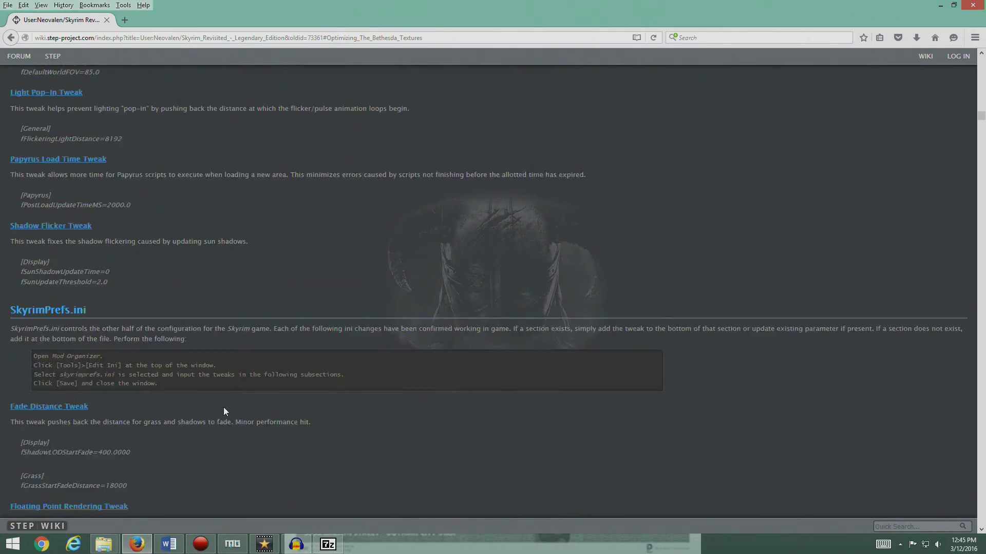
pyautogui.scroll(15, 224, 411)
pyautogui.scroll(-8, 224, 411)
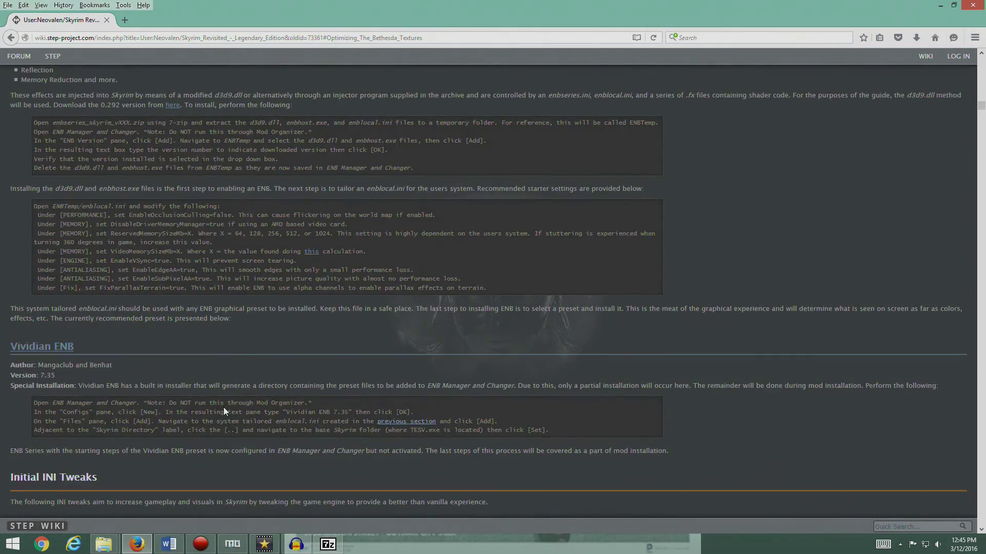
pyautogui.scroll(10, 223, 408)
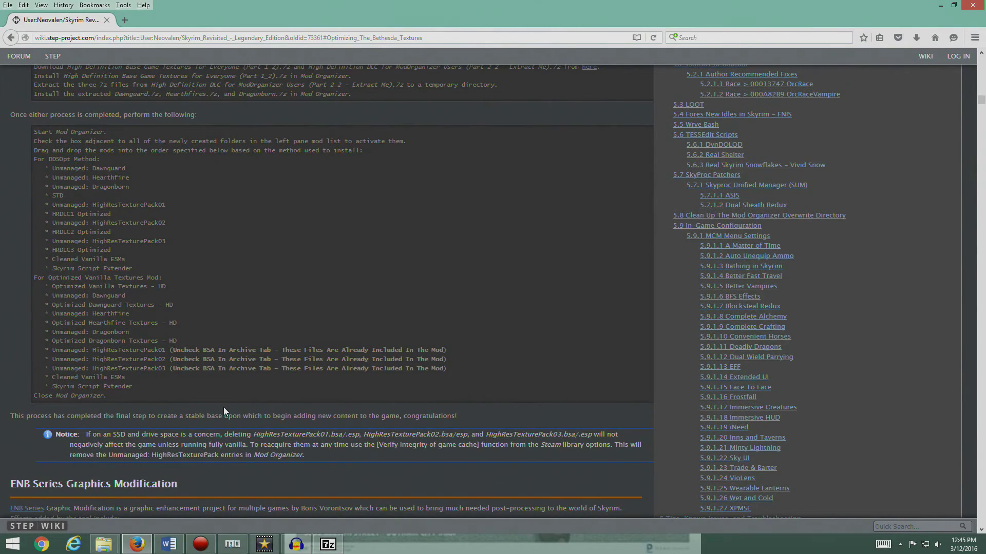
pyautogui.scroll(3, 224, 405)
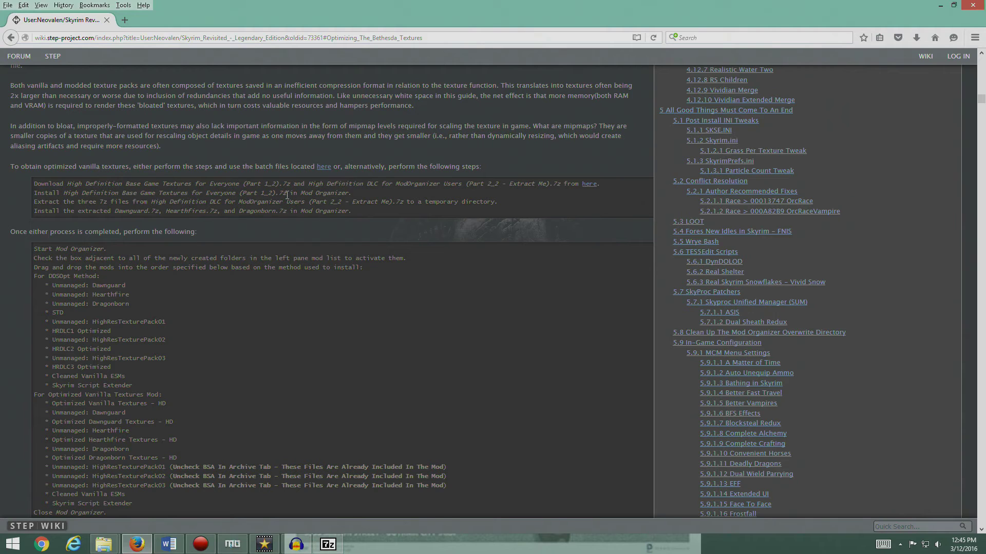
pyautogui.scroll(-3, 165, 286)
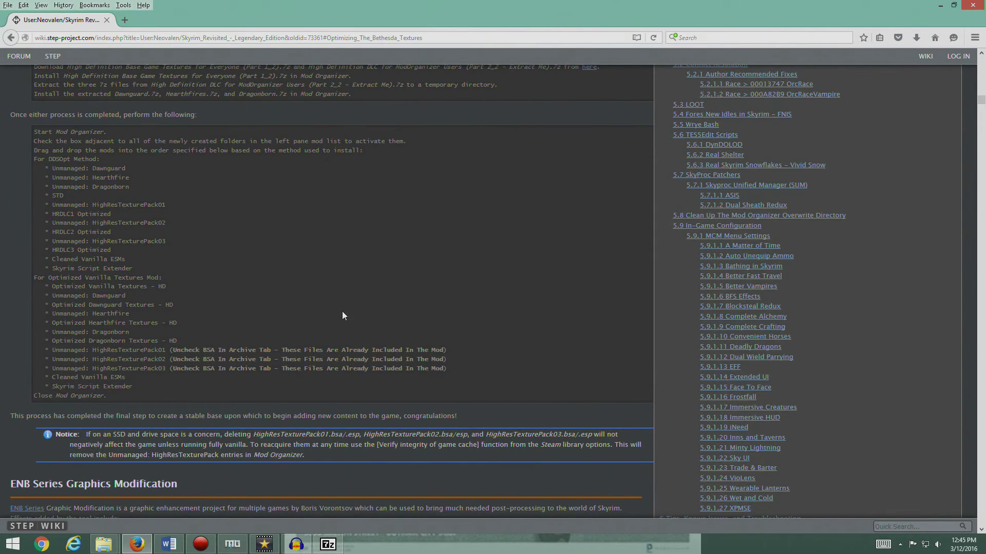
pyautogui.click(227, 546)
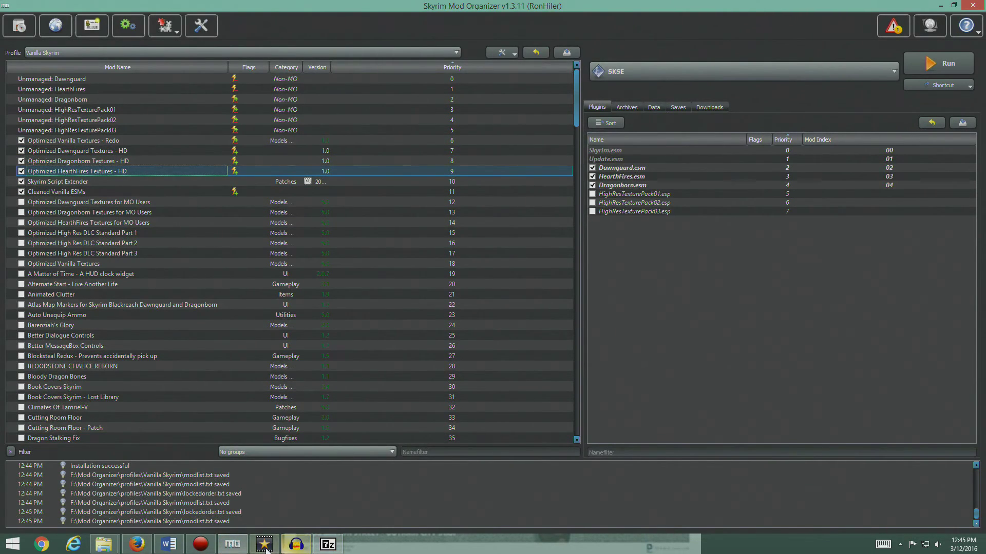
pyautogui.click(232, 544)
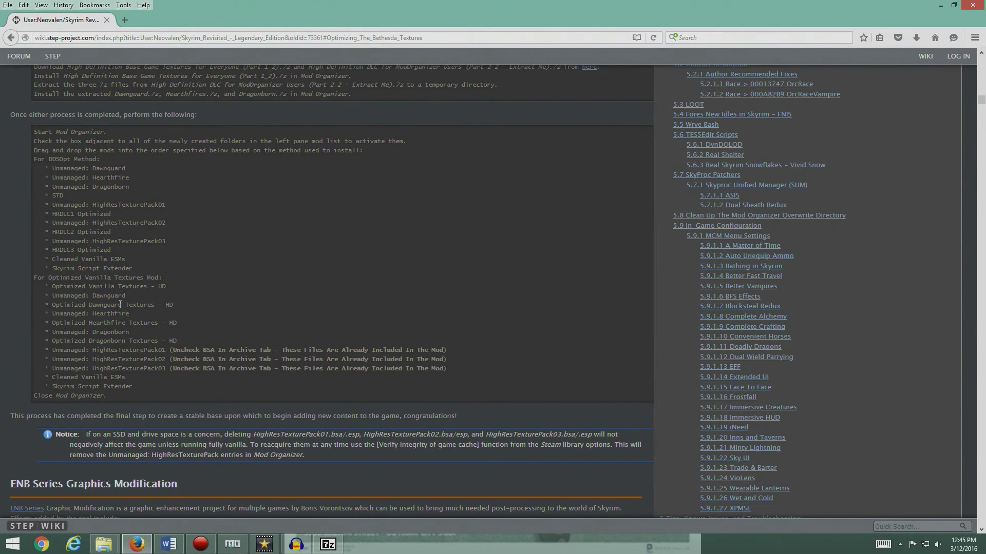
pyautogui.scroll(-2, 120, 304)
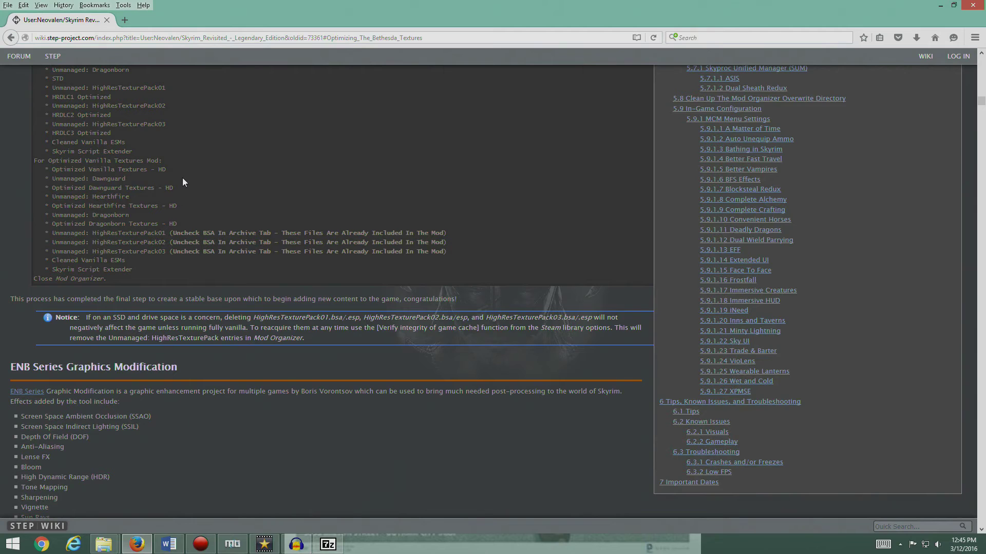
pyautogui.click(265, 545)
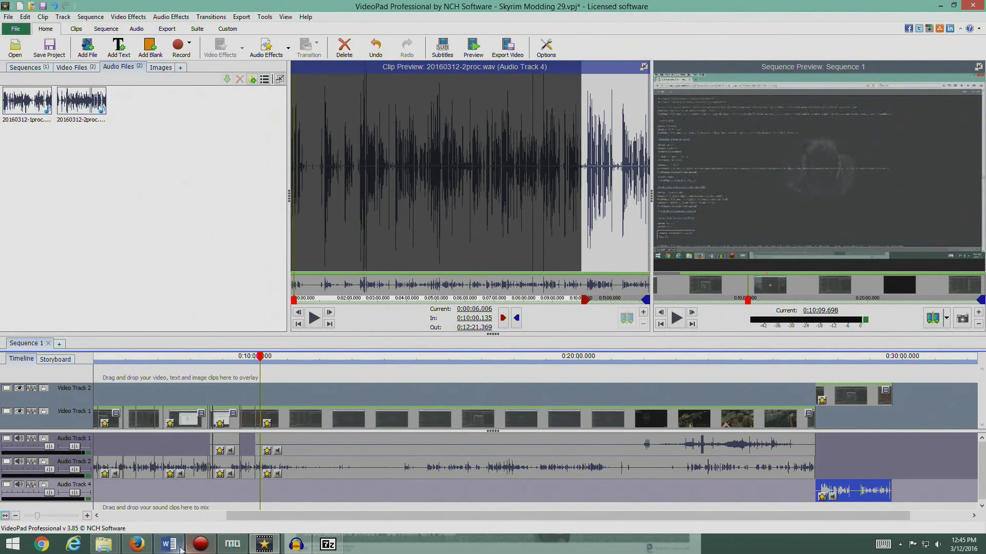
# Step: Resize and position Mod Organizer beside the STEP guide so the order list stays visible
pyautogui.click(229, 545)
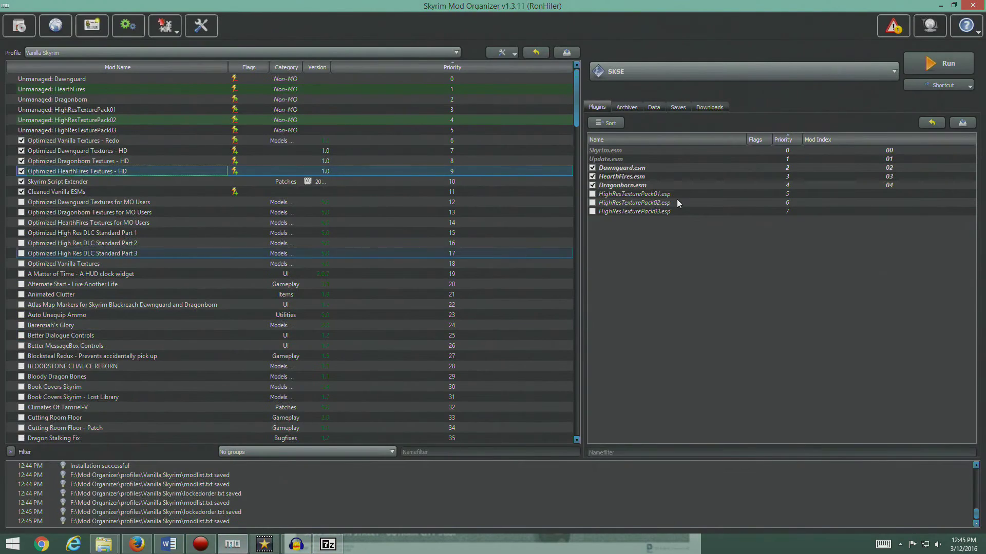
pyautogui.click(956, 6)
pyautogui.moveTo(748, 52); pyautogui.dragTo(647, 55)
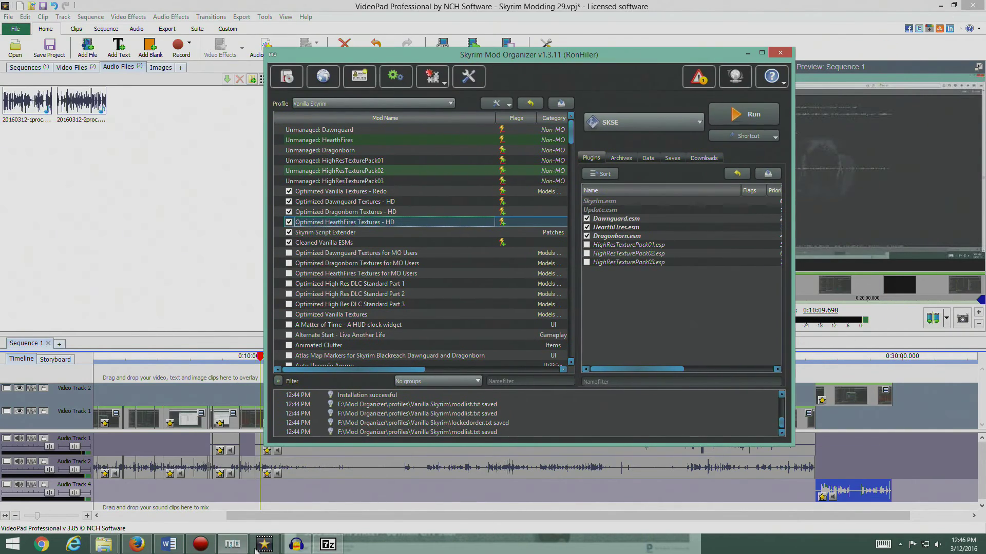
pyautogui.click(136, 544)
pyautogui.click(232, 544)
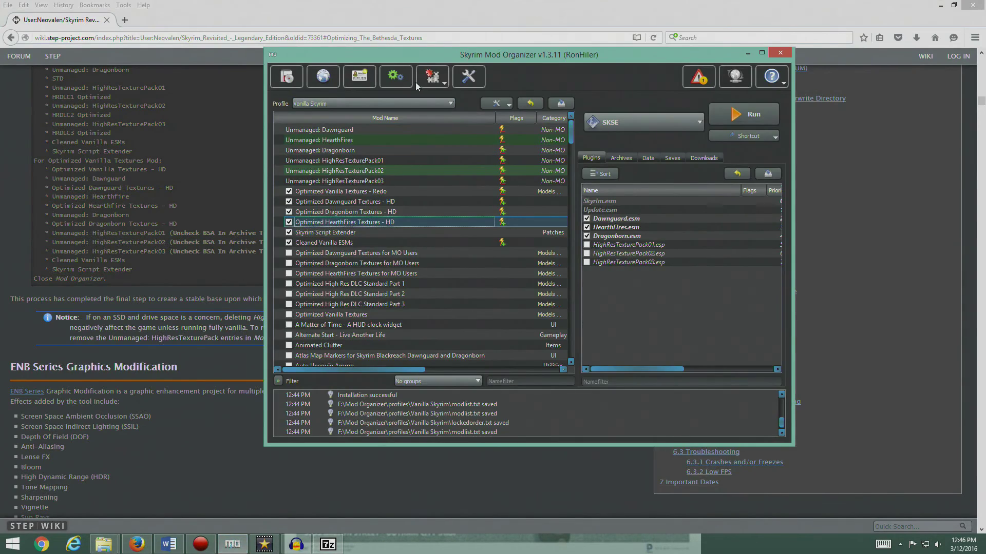
pyautogui.moveTo(429, 55); pyautogui.dragTo(578, 62)
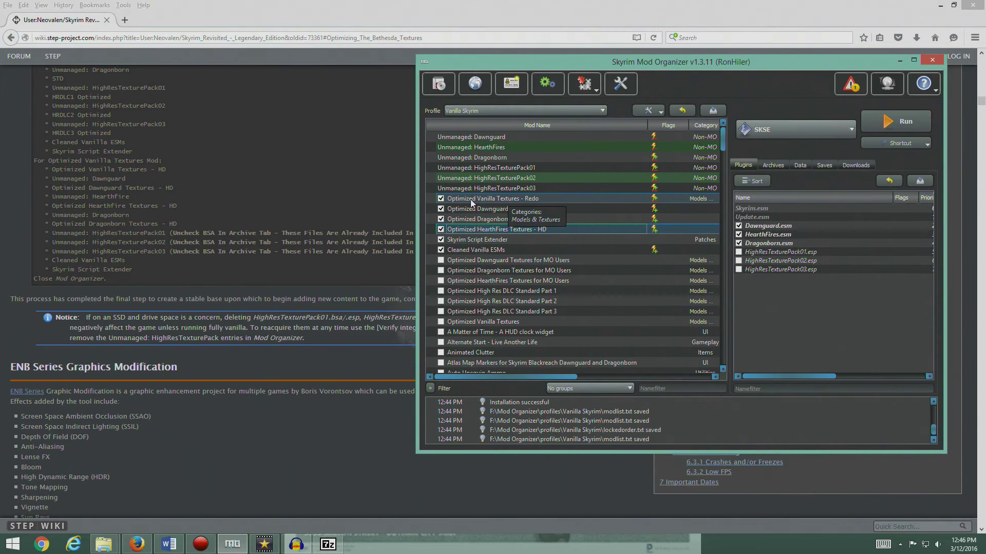
# Step: Put Redo textures first, each HD DLC mod after its unmanaged DLC, Cleaned Vanilla ESMs above SKSE; maximize
pyautogui.moveTo(470, 199); pyautogui.dragTo(488, 135)
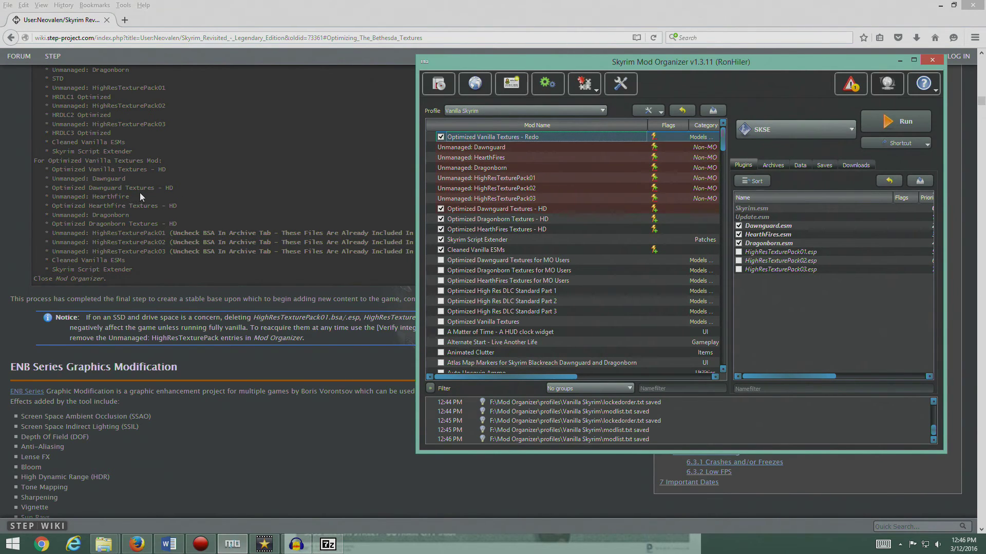
pyautogui.moveTo(454, 210); pyautogui.dragTo(512, 151)
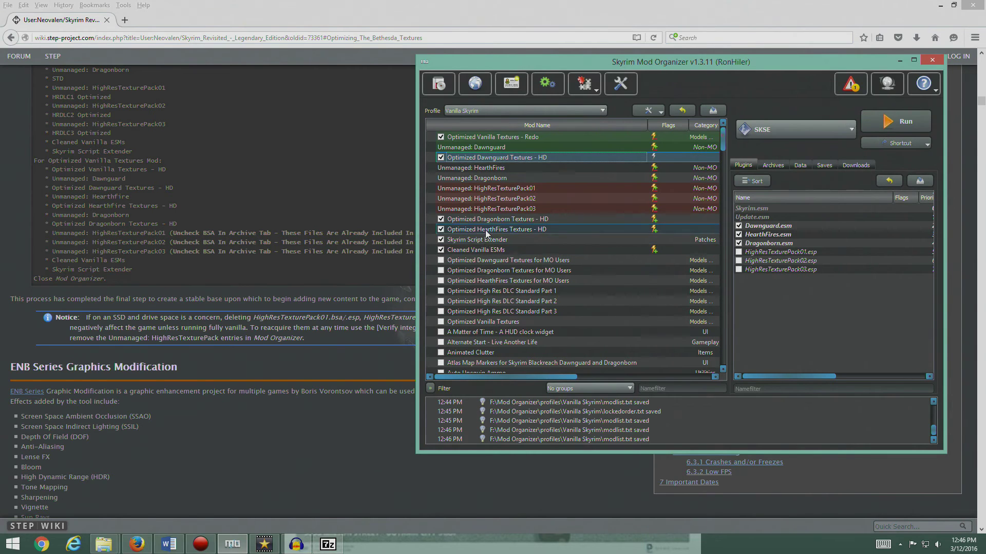
pyautogui.moveTo(485, 230); pyautogui.dragTo(522, 177)
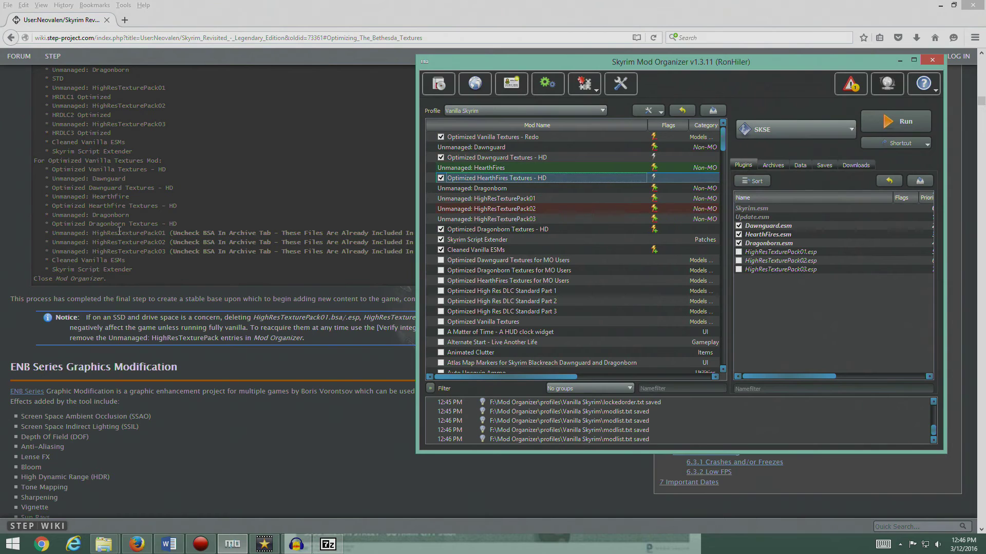
pyautogui.moveTo(483, 230); pyautogui.dragTo(514, 189)
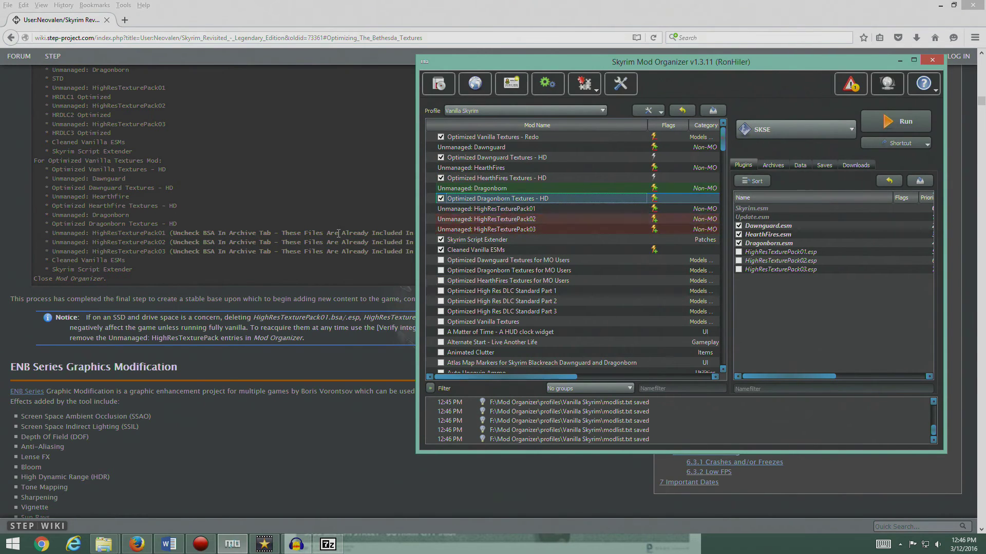
pyautogui.moveTo(482, 253); pyautogui.dragTo(503, 234)
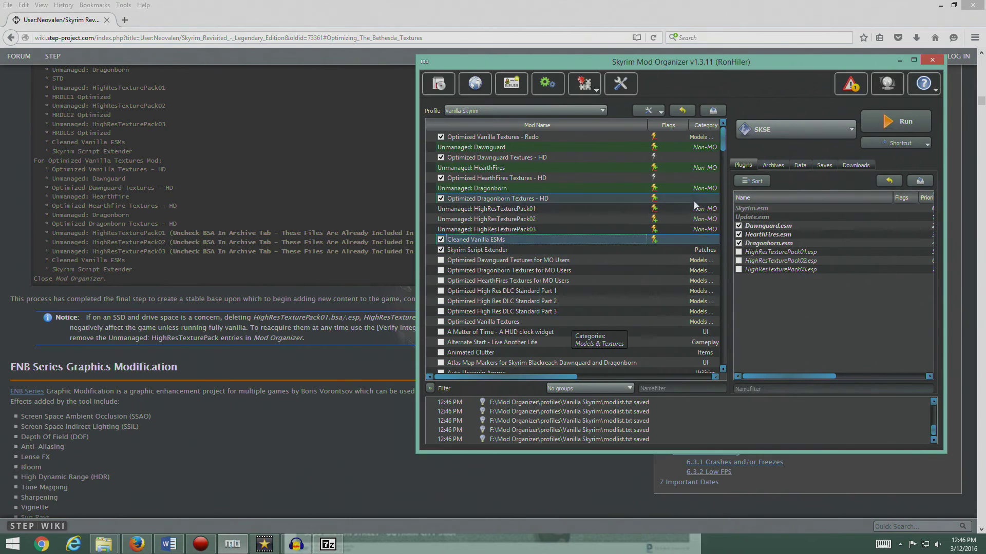
pyautogui.moveTo(719, 62); pyautogui.dragTo(475, 61)
pyautogui.doubleClick(624, 61)
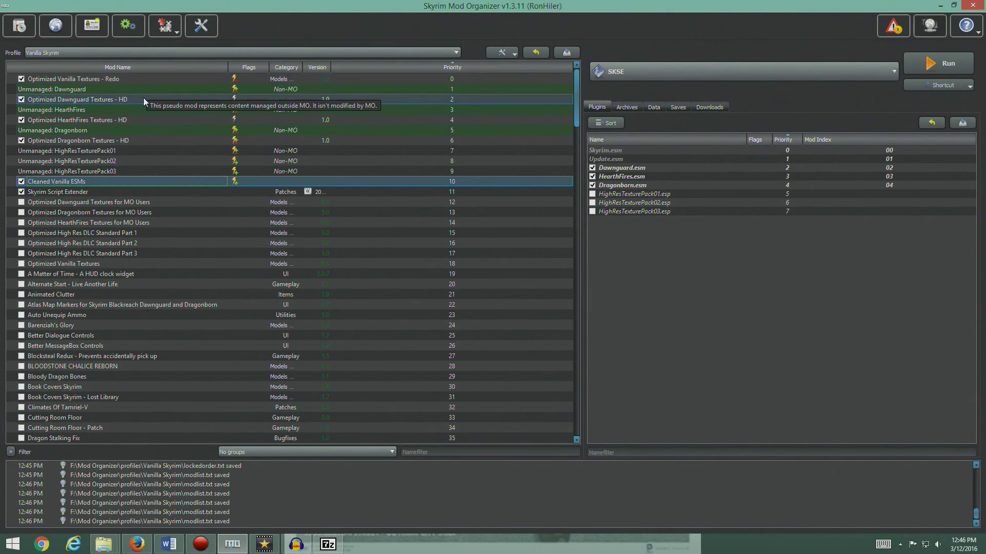
pyautogui.click(95, 161)
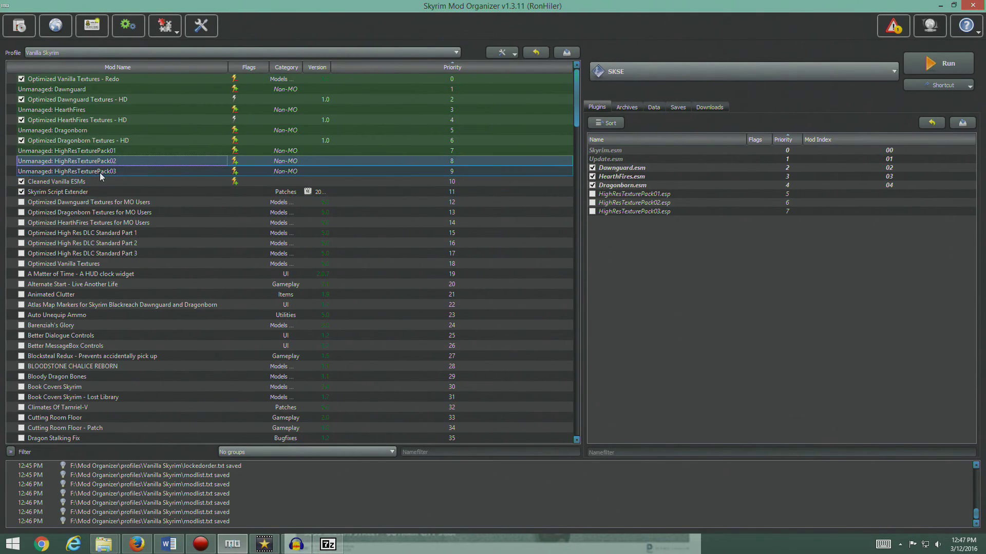
pyautogui.click(100, 172)
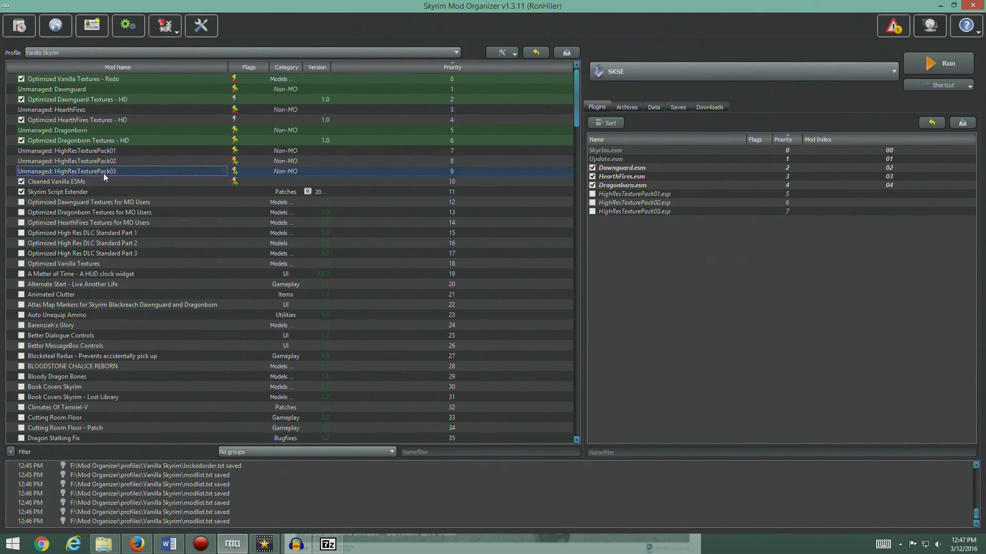
pyautogui.click(103, 163)
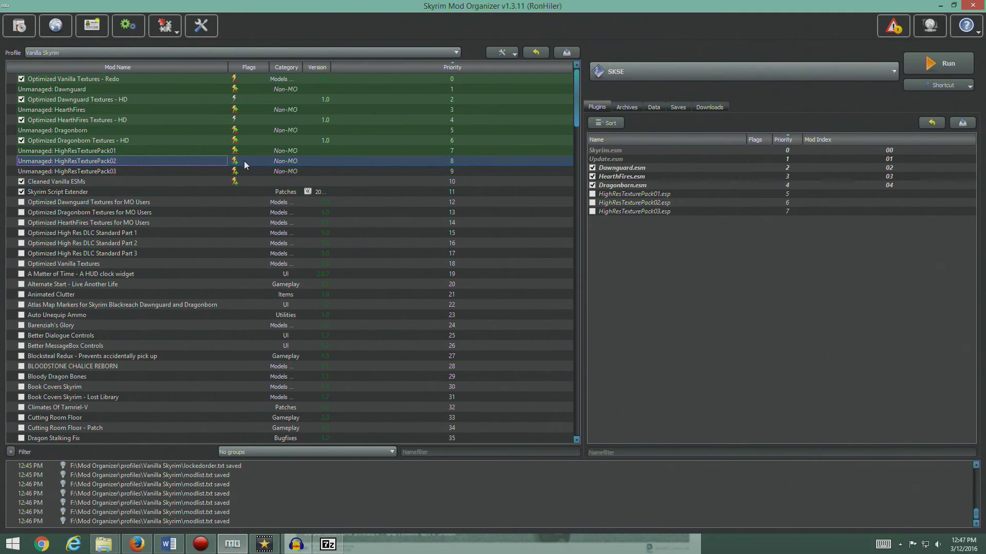
pyautogui.click(112, 144)
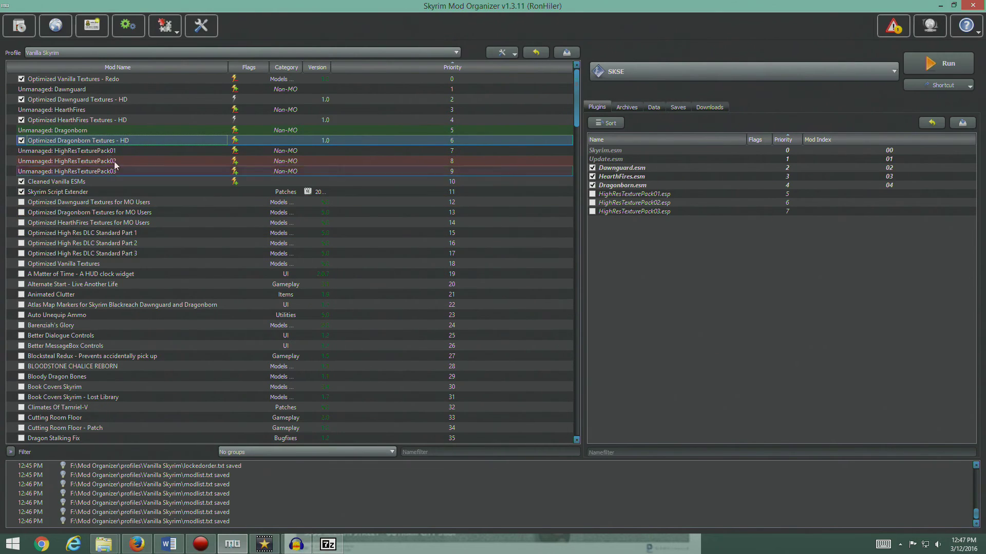
pyautogui.moveTo(108, 142); pyautogui.dragTo(97, 172)
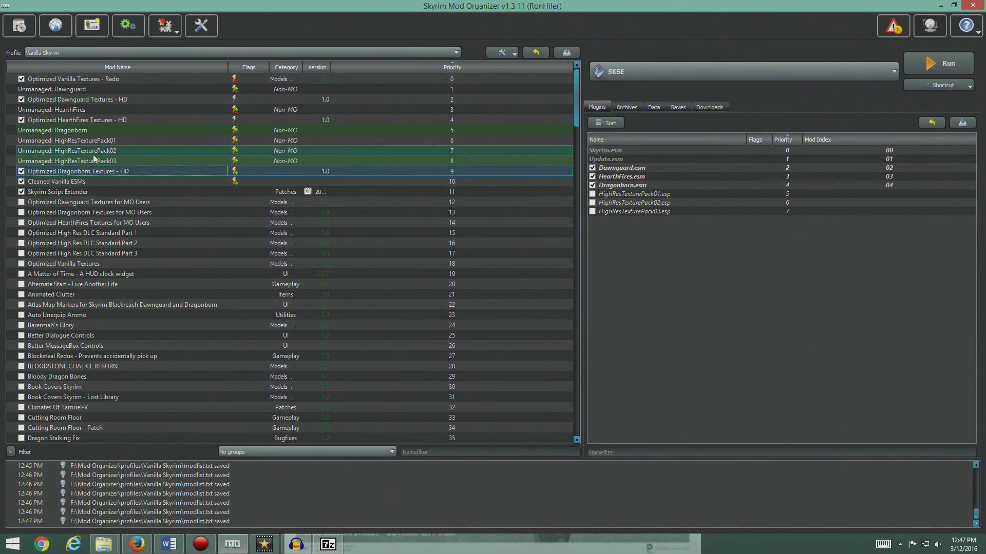
pyautogui.moveTo(98, 171); pyautogui.dragTo(118, 138)
pyautogui.click(106, 171)
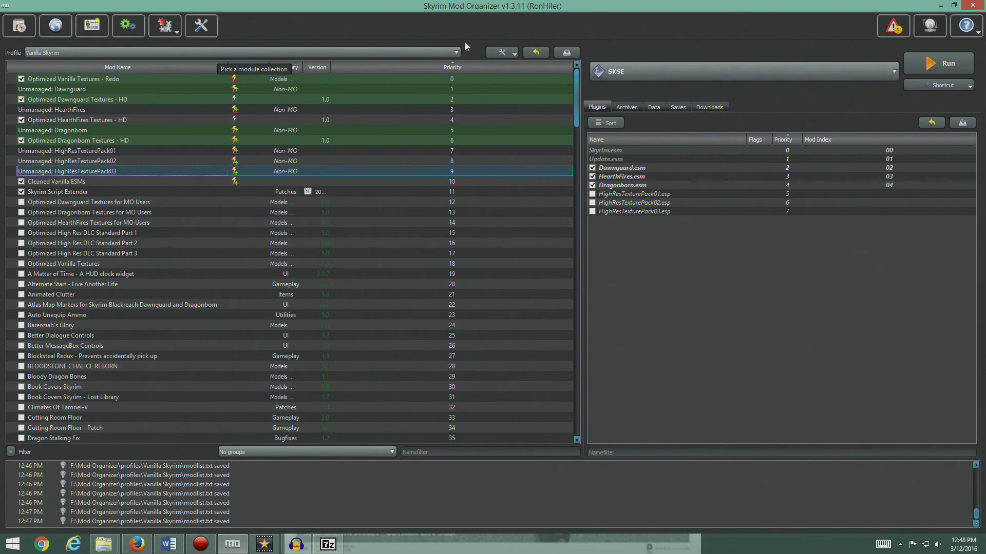
# Step: Select Skyrim Revisited from the Profile dropdown and scroll its mod list to review the texture mods
pyautogui.click(217, 54)
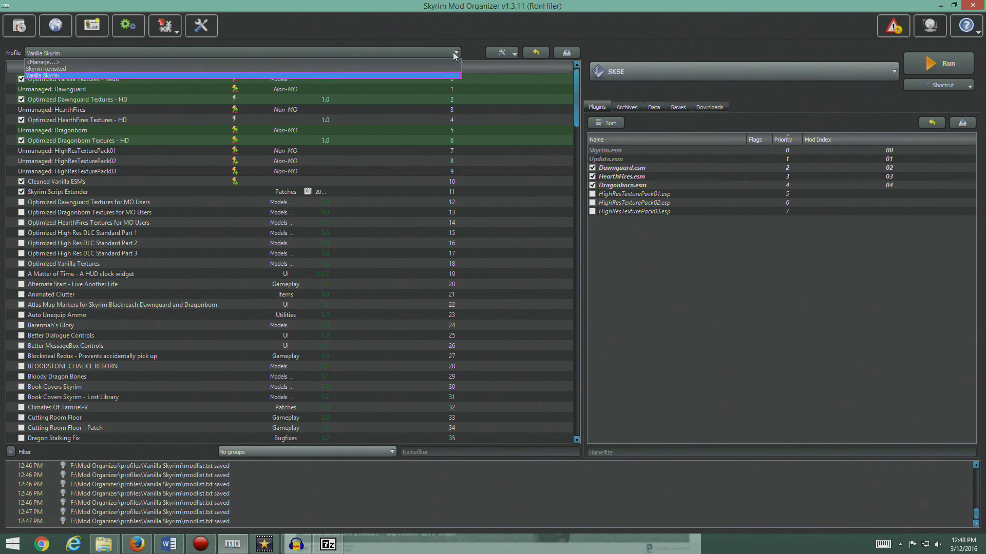
pyautogui.click(97, 69)
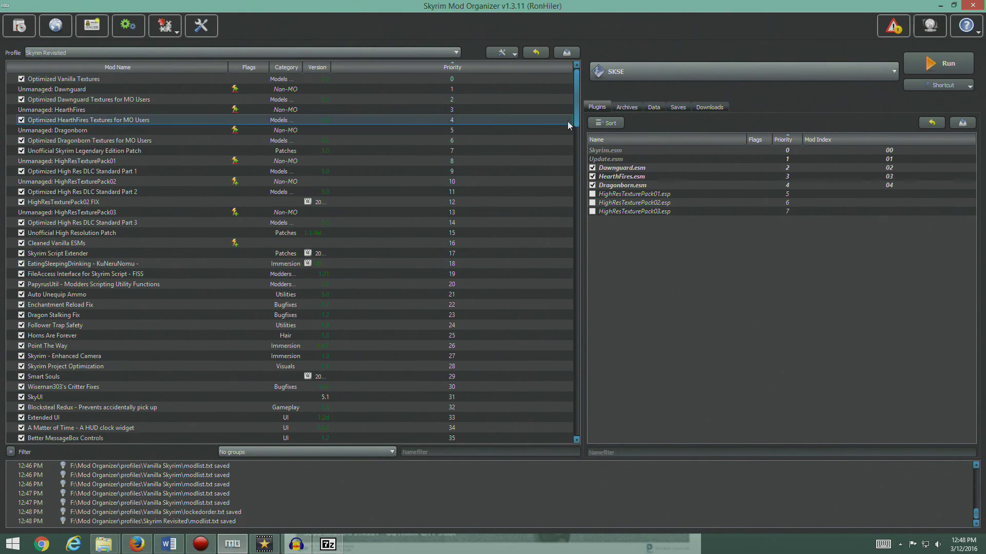
pyautogui.scroll(-20, 191, 283)
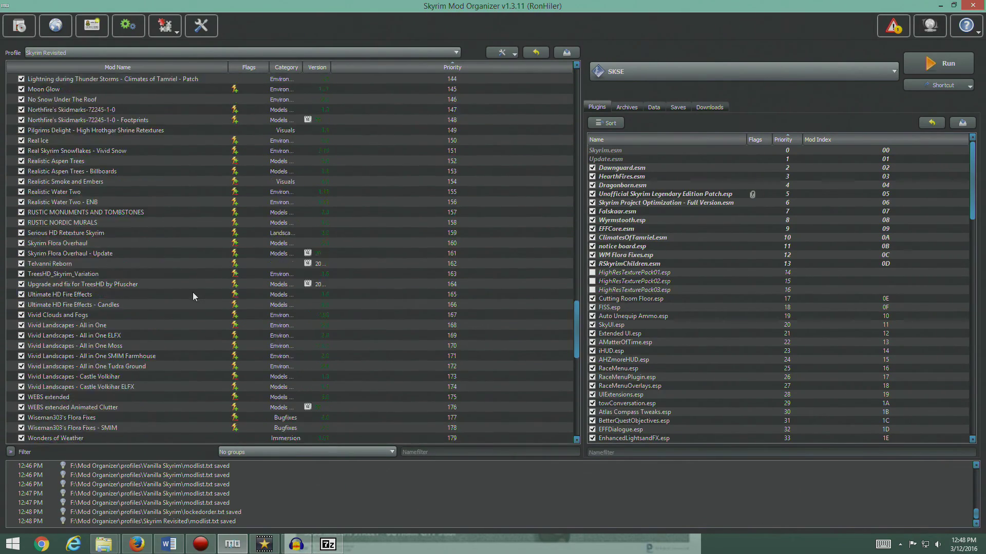
pyautogui.scroll(-16, 193, 292)
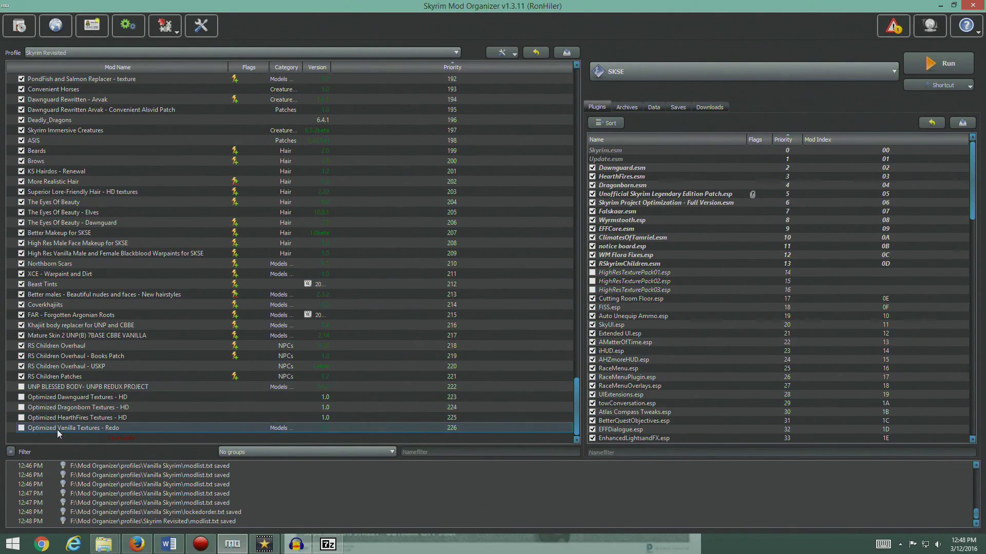
pyautogui.scroll(7, 179, 374)
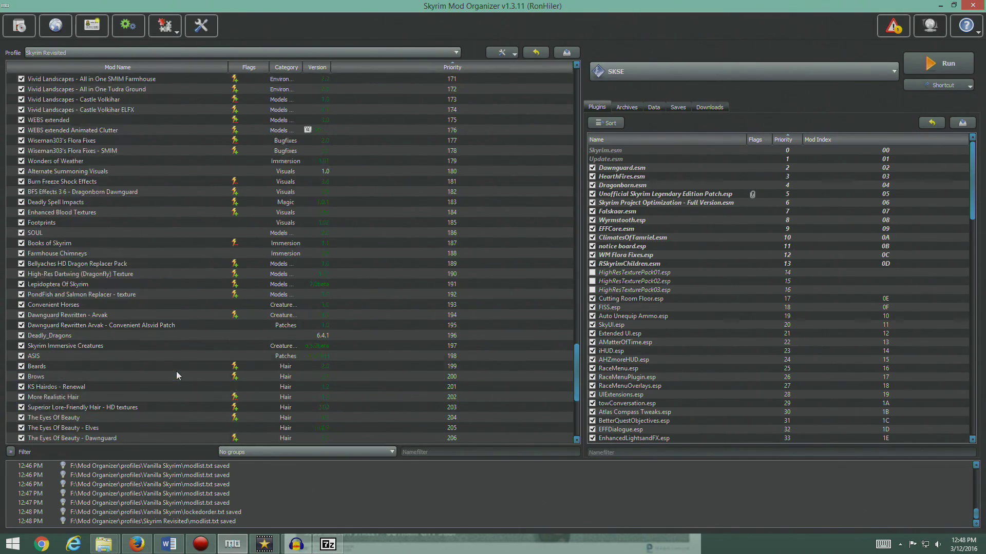
pyautogui.scroll(20, 176, 371)
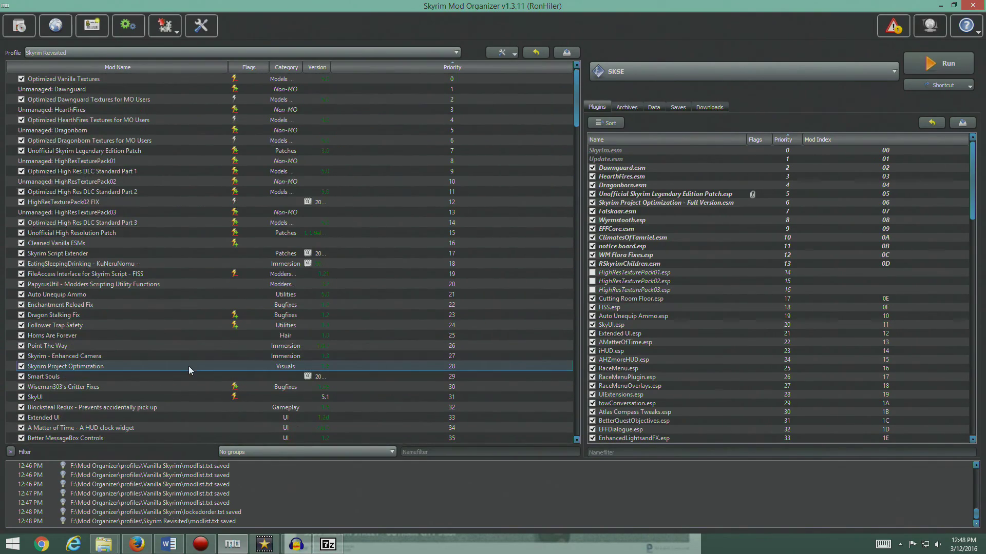